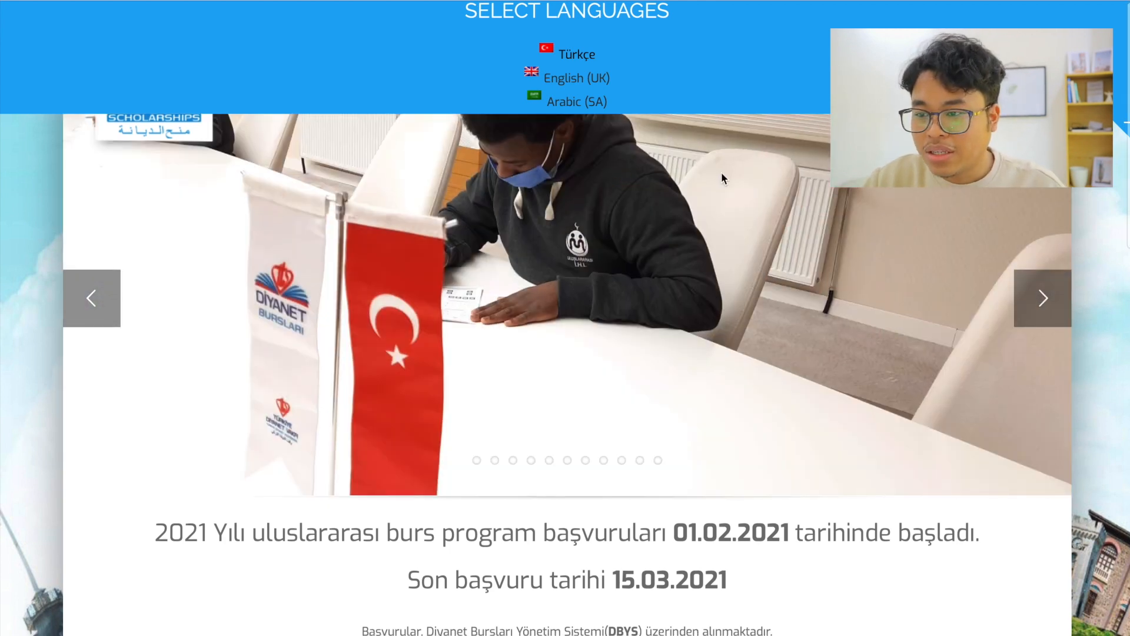
Switch the scholarship website's language to English (UK)
{"action": "scroll", "coordinate": [722, 172], "scroll_direction": "down", "scroll_amount": 2}
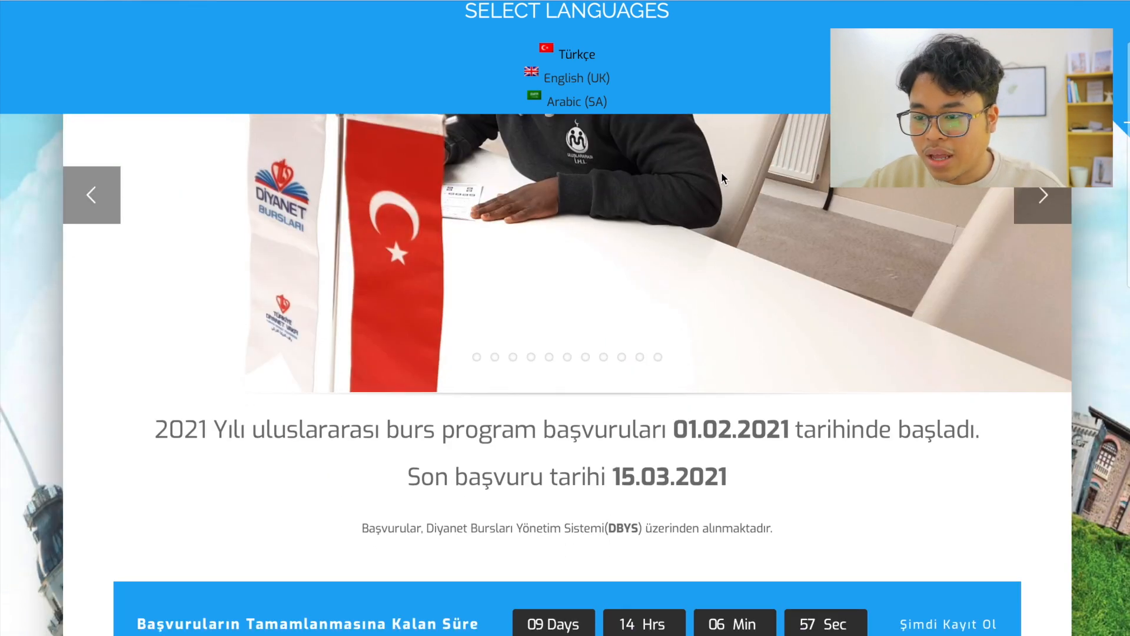
{"action": "scroll", "coordinate": [608, 264], "scroll_direction": "up", "scroll_amount": 1}
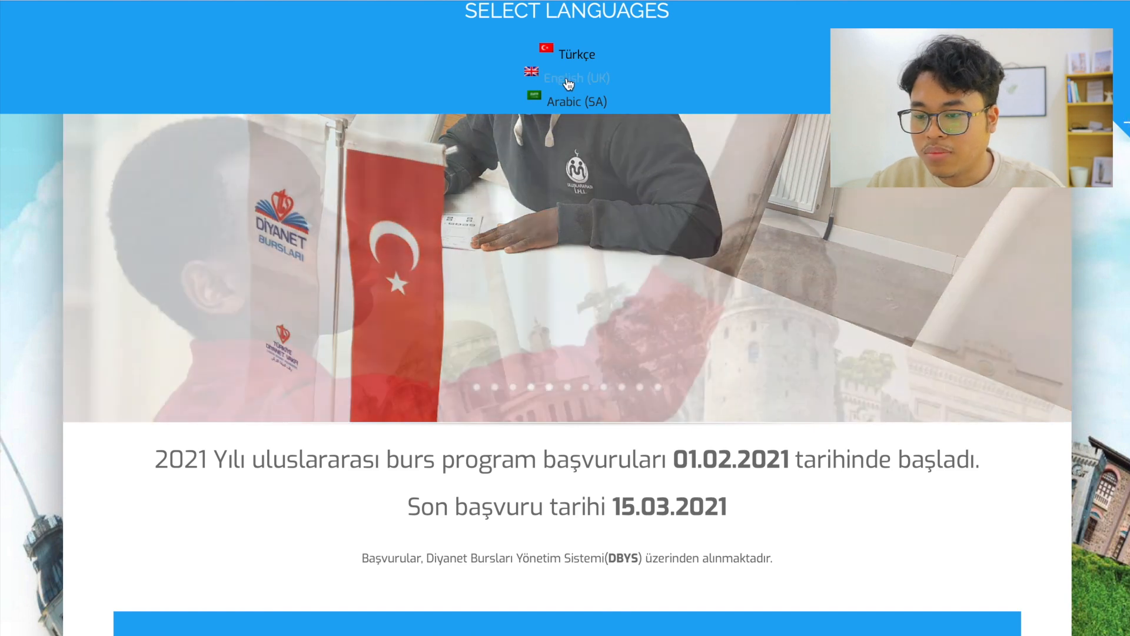
{"action": "left_click", "coordinate": [568, 85]}
Examine the 2021 application dates, the available scholarship programs and the rest of the English home page
{"action": "scroll", "coordinate": [618, 367], "scroll_direction": "down", "scroll_amount": 2}
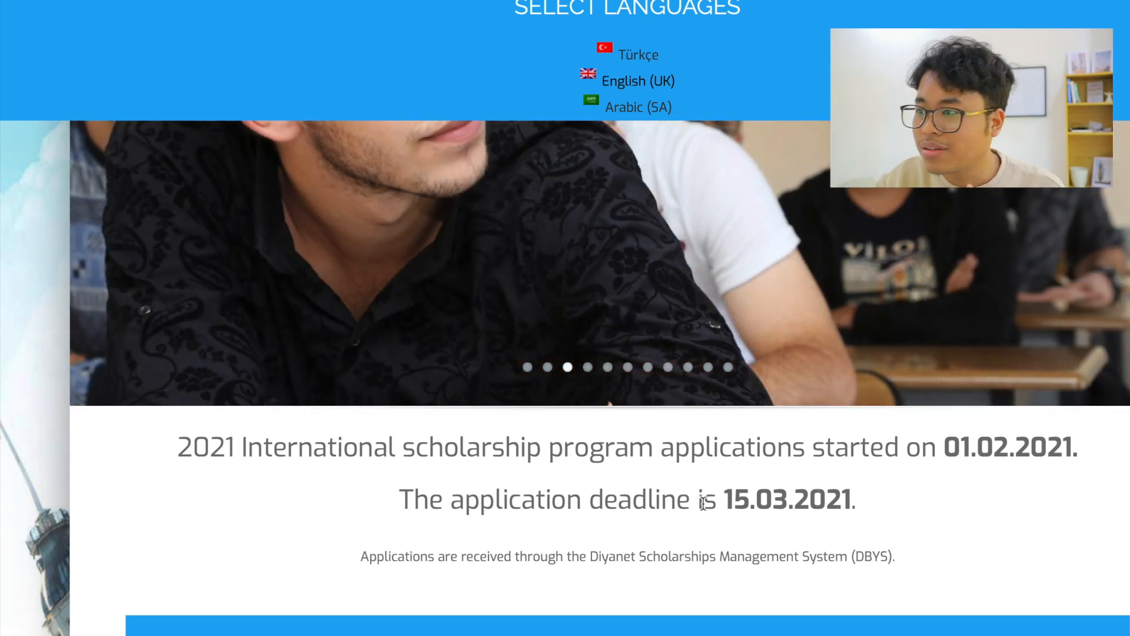
{"action": "mouse_move", "coordinate": [701, 1]}
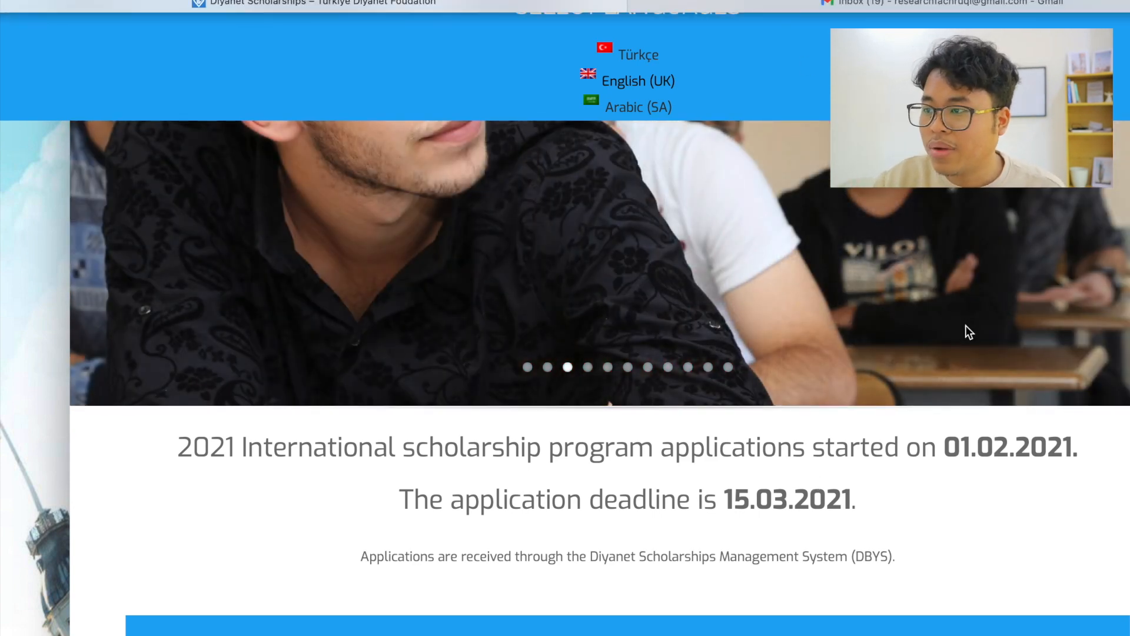
{"action": "scroll", "coordinate": [885, 518], "scroll_direction": "down", "scroll_amount": 2}
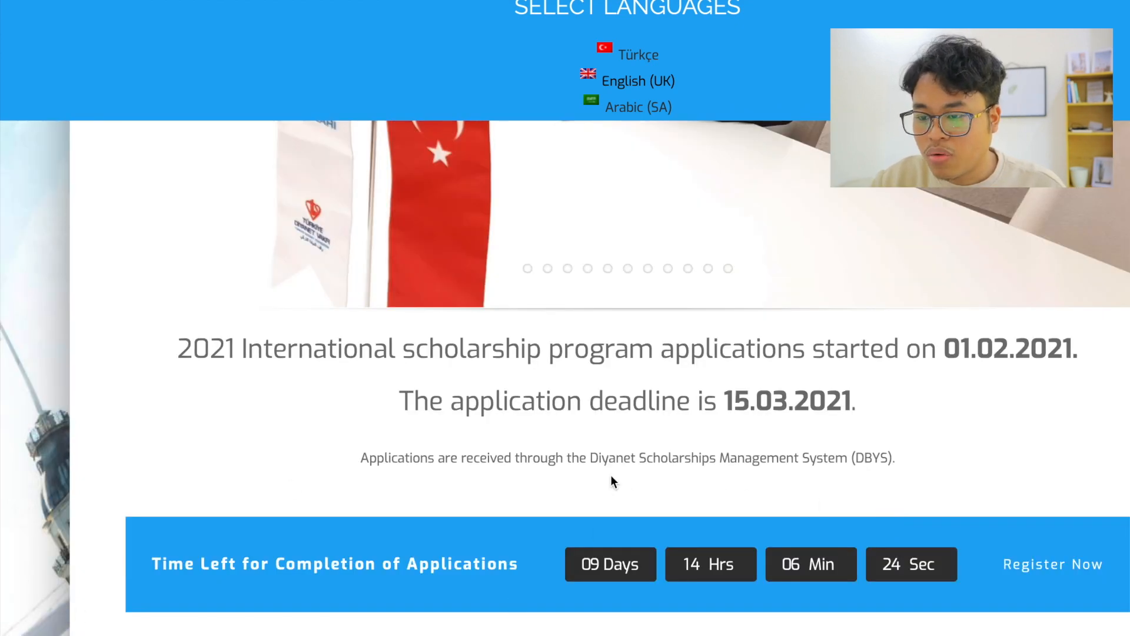
{"action": "scroll", "coordinate": [755, 612], "scroll_direction": "down", "scroll_amount": 3}
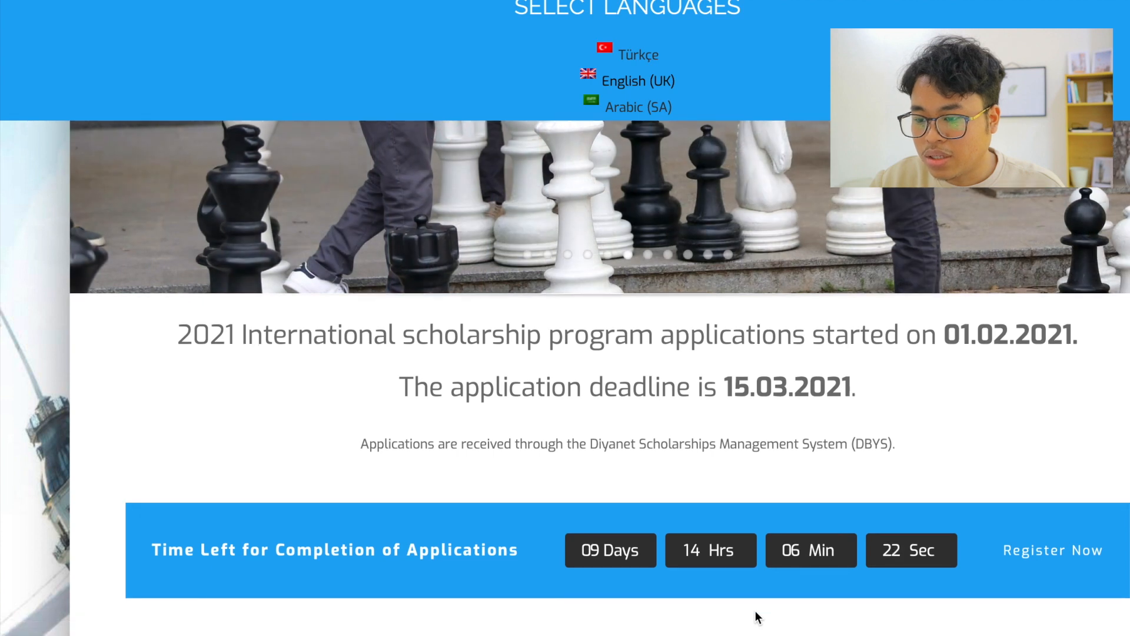
{"action": "scroll", "coordinate": [758, 618], "scroll_direction": "down", "scroll_amount": 2}
{"action": "scroll", "coordinate": [755, 612], "scroll_direction": "down", "scroll_amount": 3}
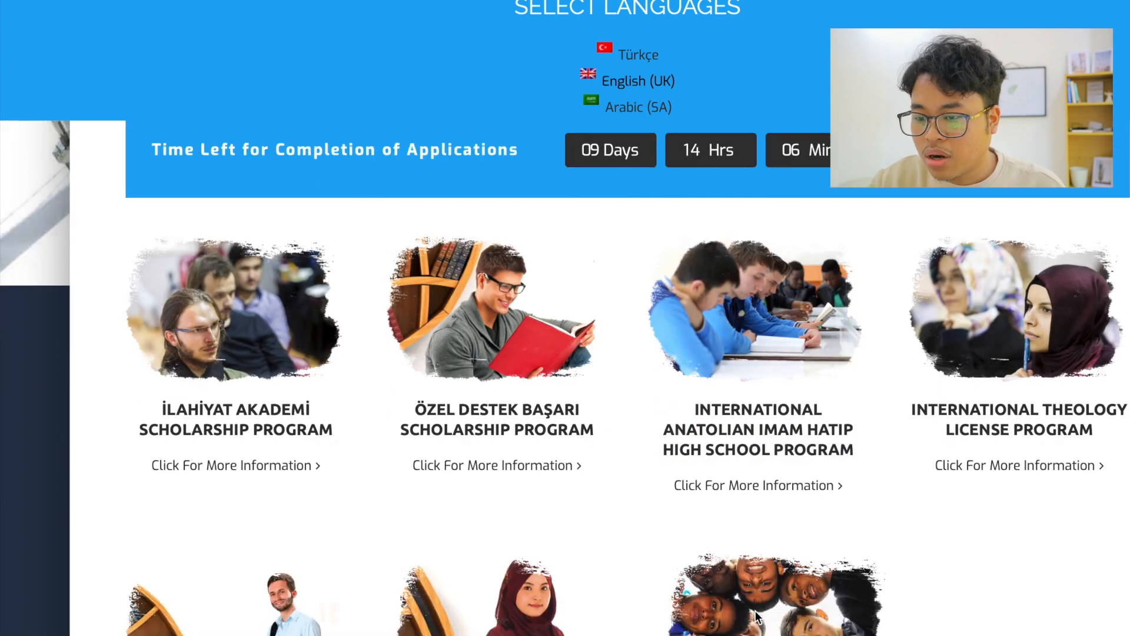
{"action": "scroll", "coordinate": [757, 618], "scroll_direction": "down", "scroll_amount": 1}
{"action": "scroll", "coordinate": [758, 618], "scroll_direction": "down", "scroll_amount": 1}
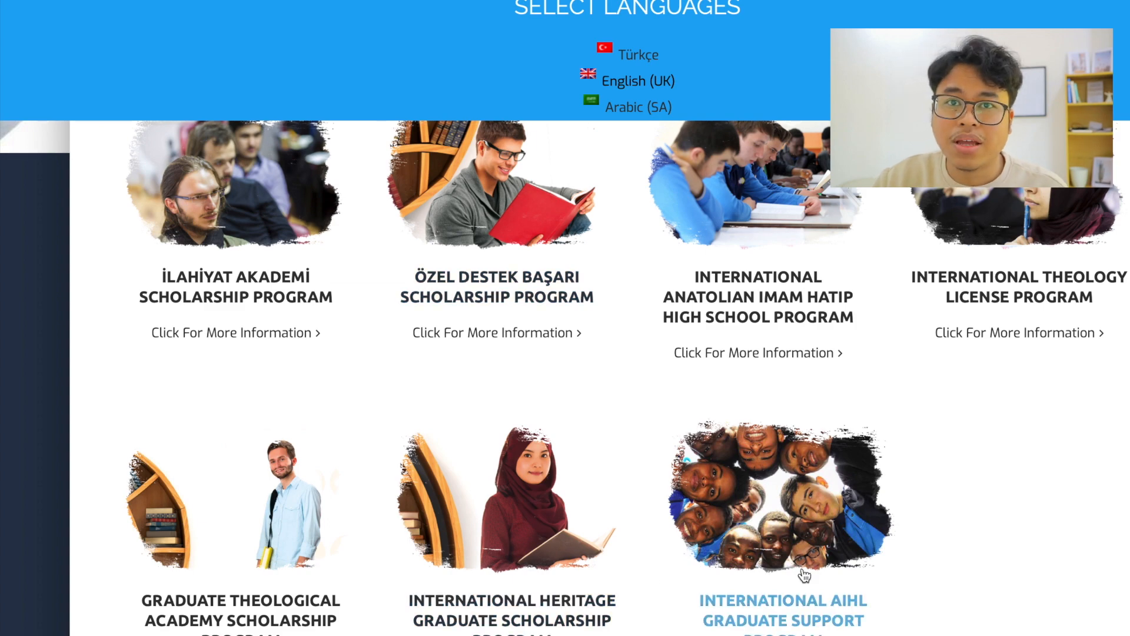
{"action": "scroll", "coordinate": [803, 574], "scroll_direction": "down", "scroll_amount": 6}
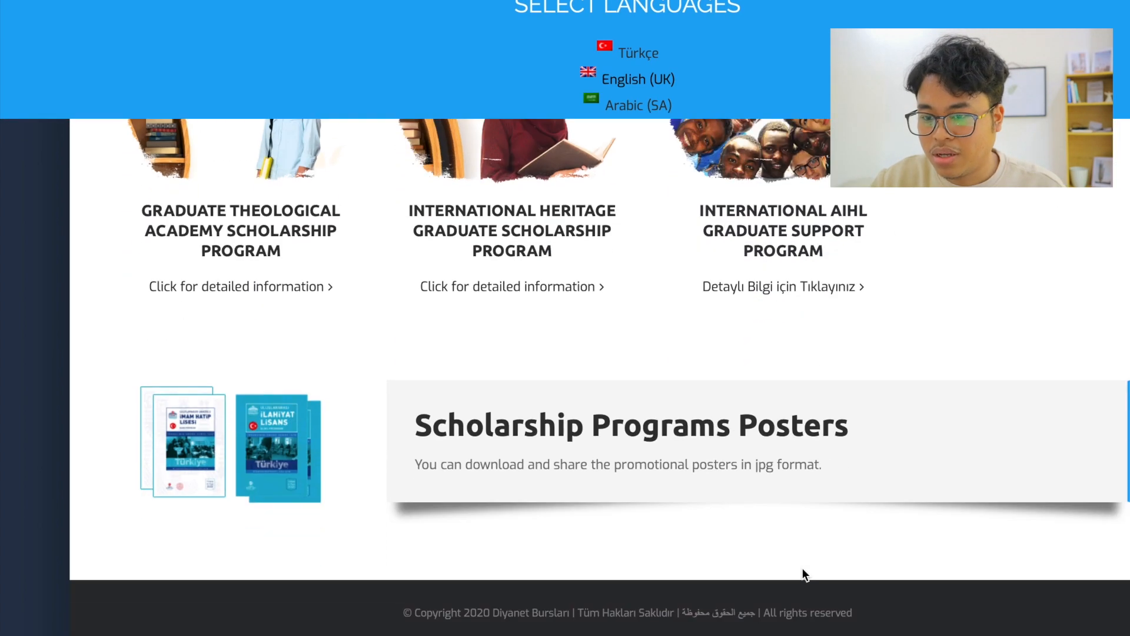
{"action": "scroll", "coordinate": [803, 569], "scroll_direction": "up", "scroll_amount": 5}
{"action": "scroll", "coordinate": [804, 568], "scroll_direction": "up", "scroll_amount": 10}
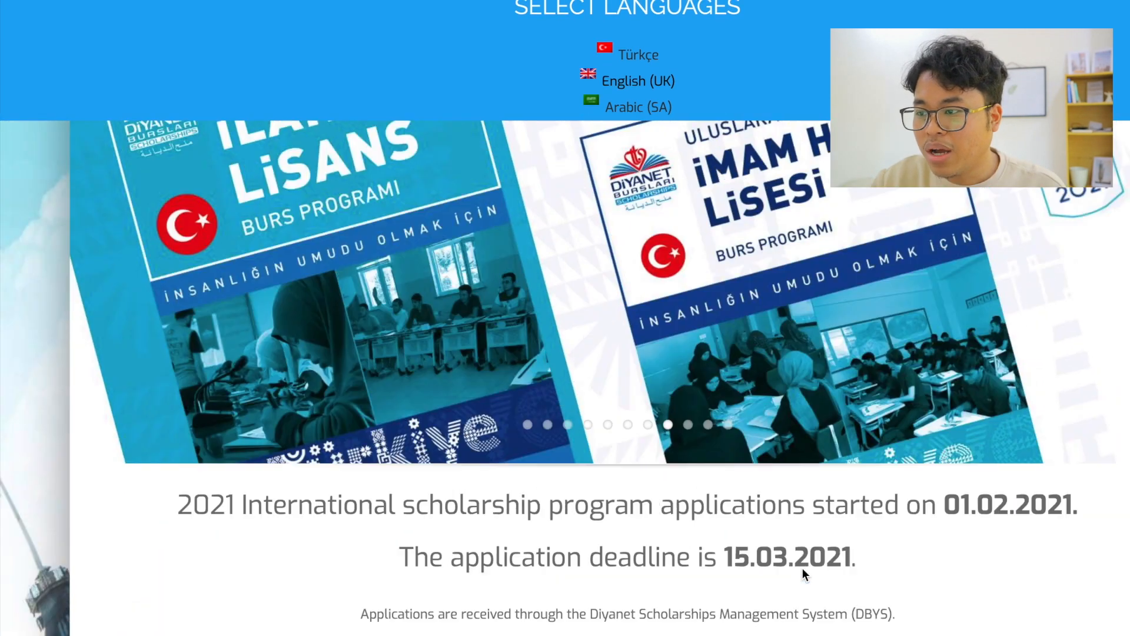
Follow the Register Now link beside the countdown for completing applications
{"action": "scroll", "coordinate": [804, 567], "scroll_direction": "down", "scroll_amount": 3}
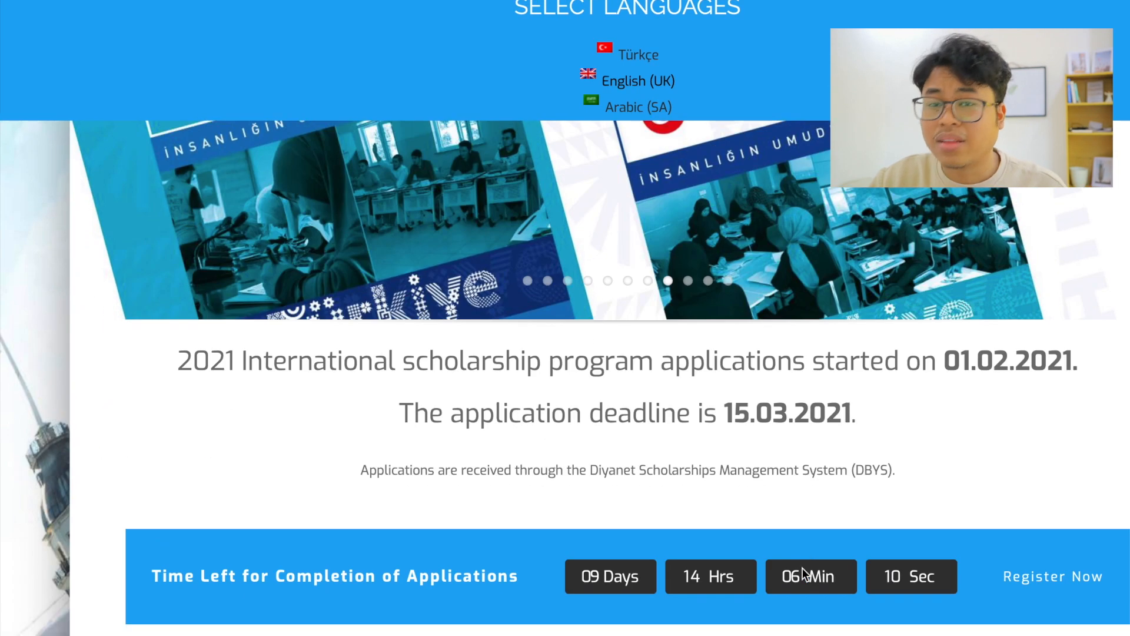
{"action": "scroll", "coordinate": [803, 567], "scroll_direction": "down", "scroll_amount": 1}
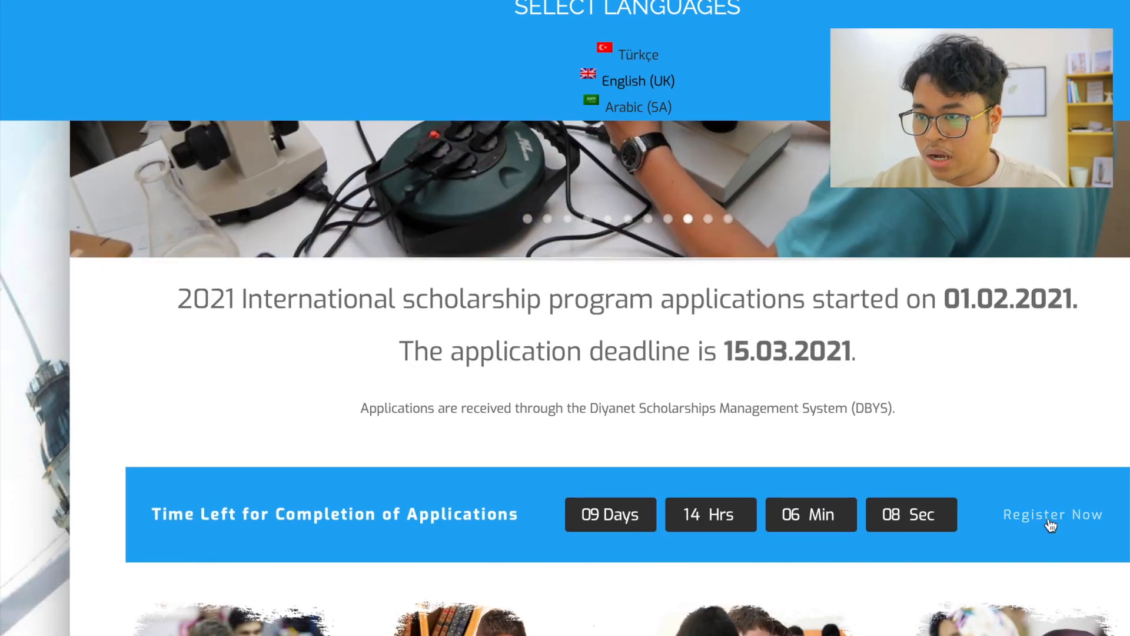
{"action": "left_click", "coordinate": [1051, 515]}
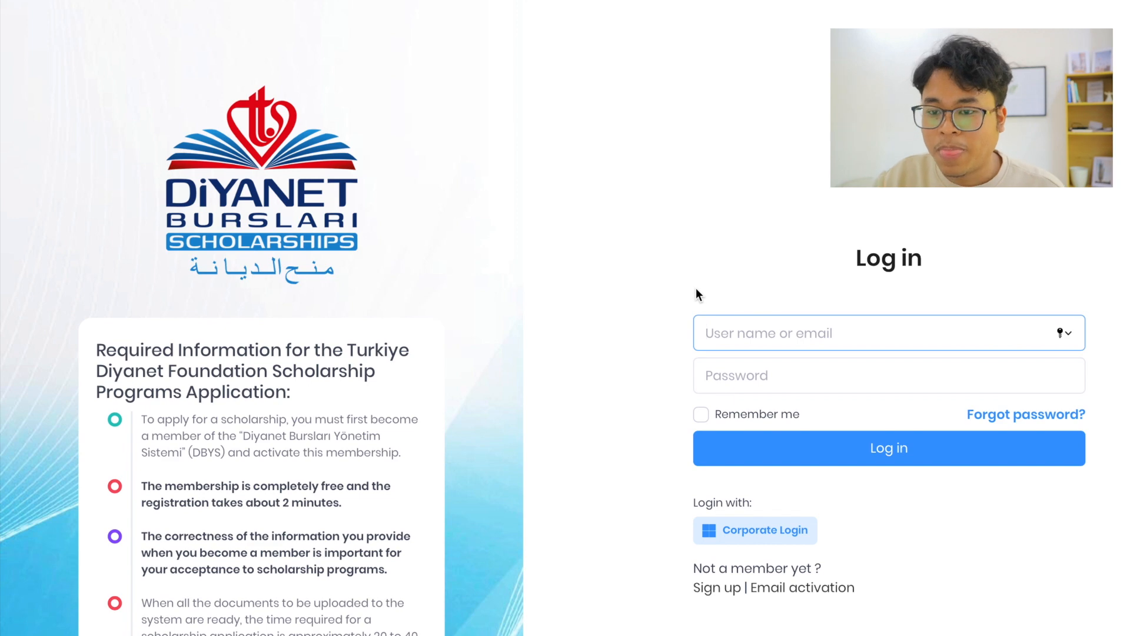
Review the required application information and open the sign-up form for a new member
{"action": "scroll", "coordinate": [219, 477], "scroll_direction": "down", "scroll_amount": 2}
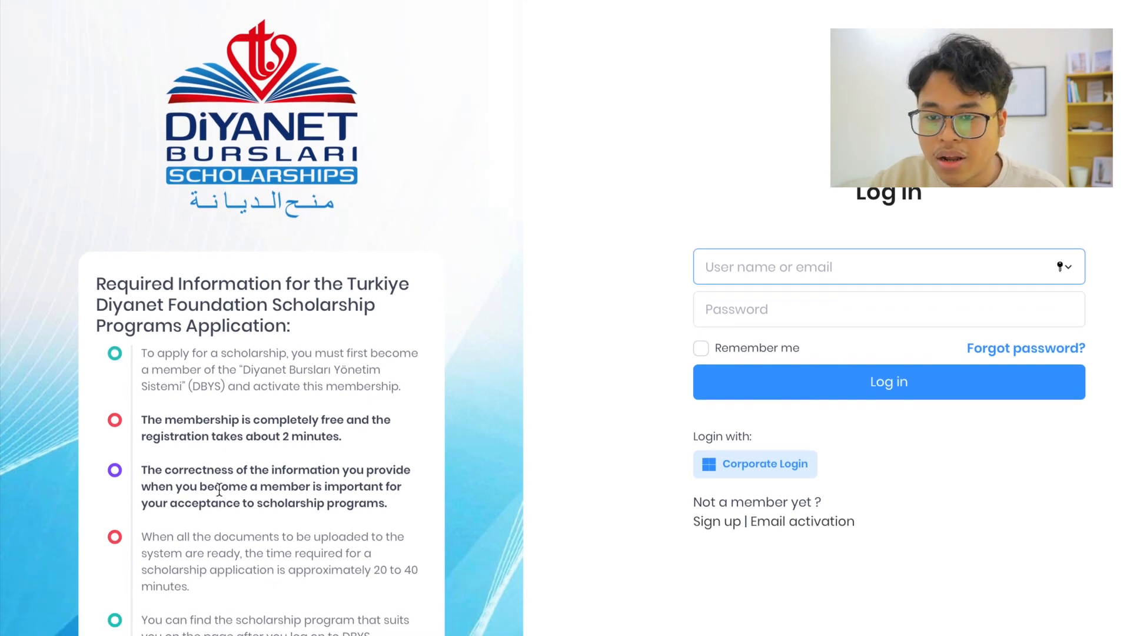
{"action": "scroll", "coordinate": [501, 518], "scroll_direction": "up", "scroll_amount": 1}
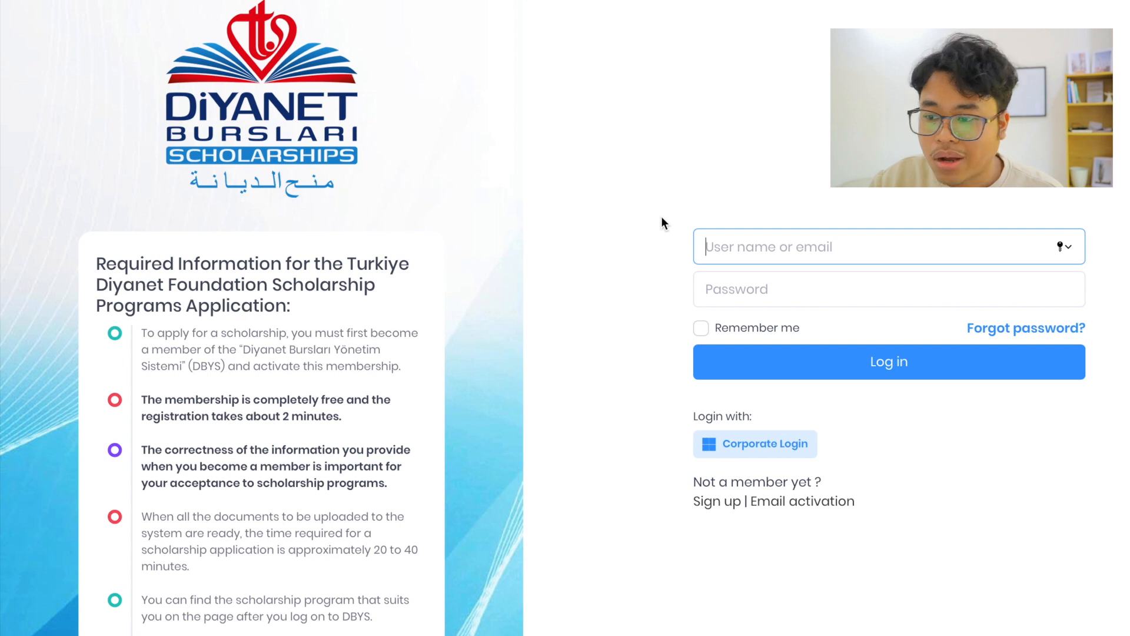
{"action": "left_click", "coordinate": [707, 501]}
{"action": "scroll", "coordinate": [891, 223], "scroll_direction": "down", "scroll_amount": 1}
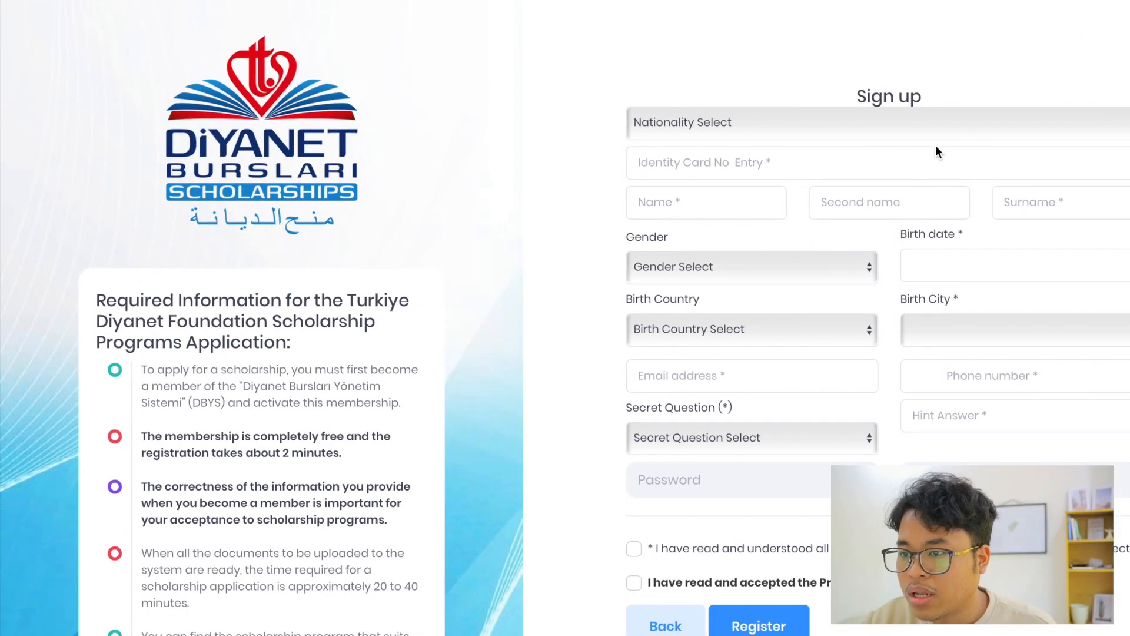
Set the nationality to Indonesia in the sign-up form
{"action": "left_click", "coordinate": [912, 122]}
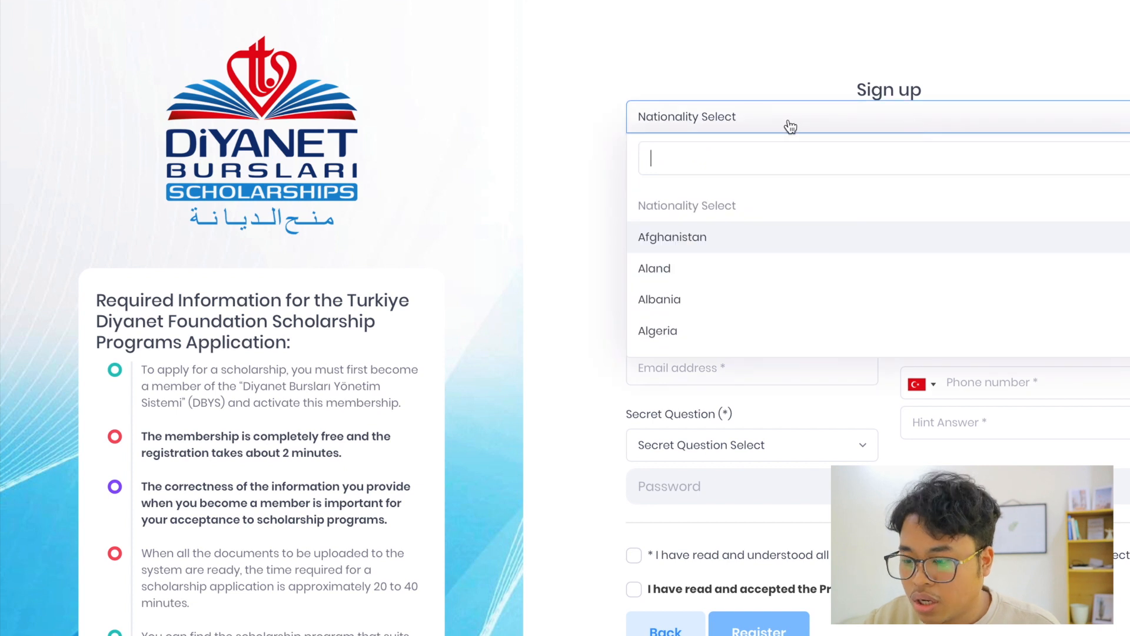
{"action": "type", "text": "İNDO"}
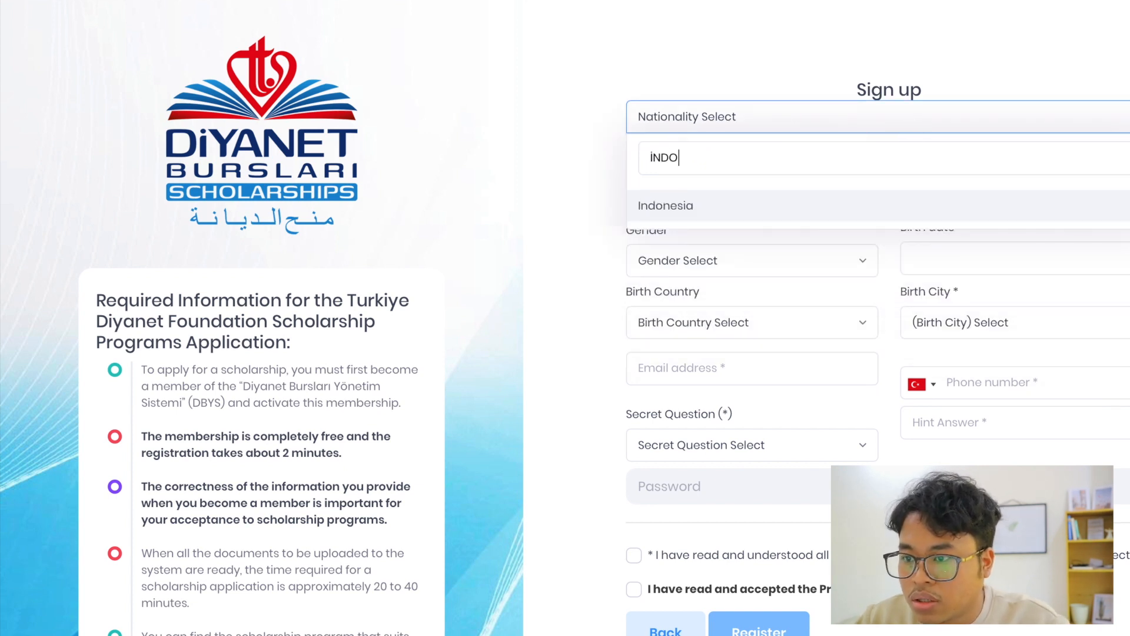
{"action": "left_click", "coordinate": [707, 203]}
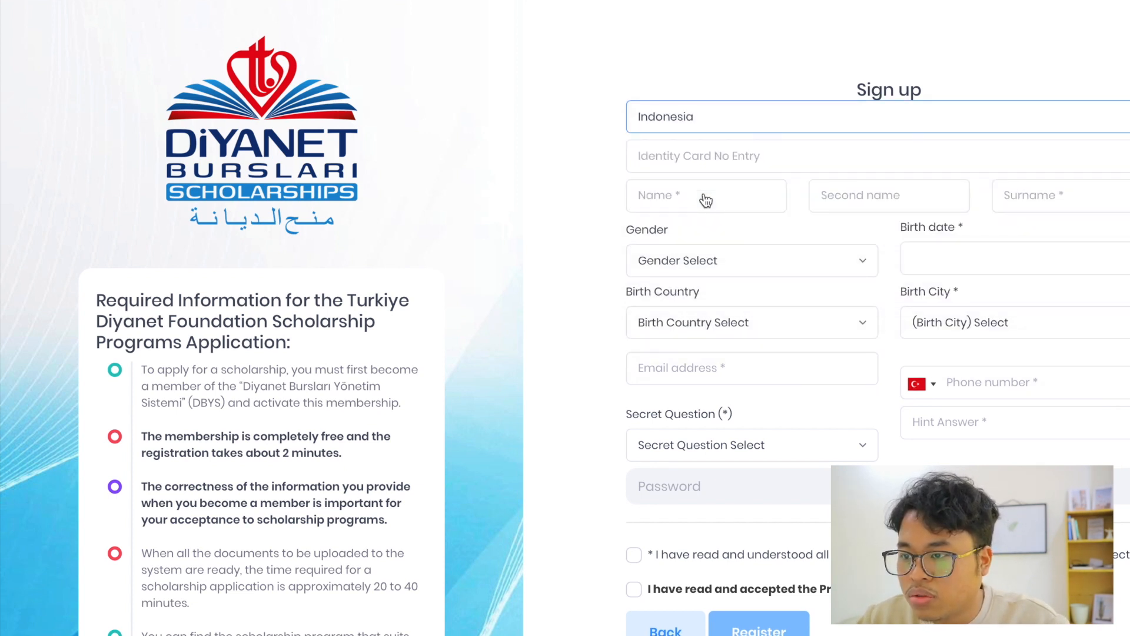
Enter the applicant's identity card number in the sign-up form
{"action": "left_click", "coordinate": [780, 152]}
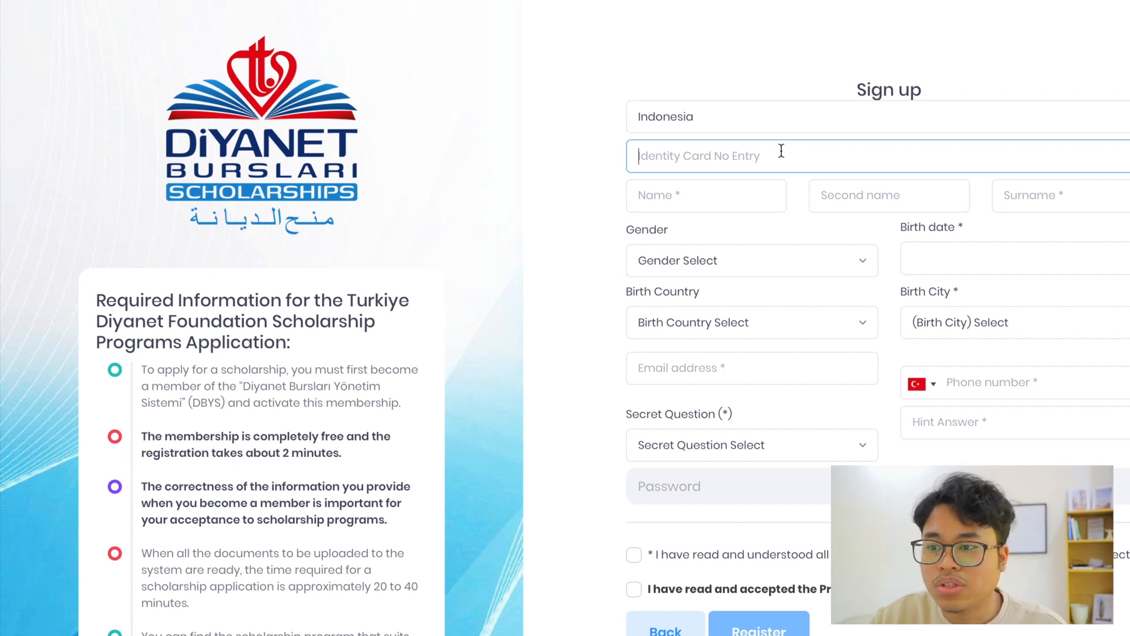
{"action": "type", "text": "12345"}
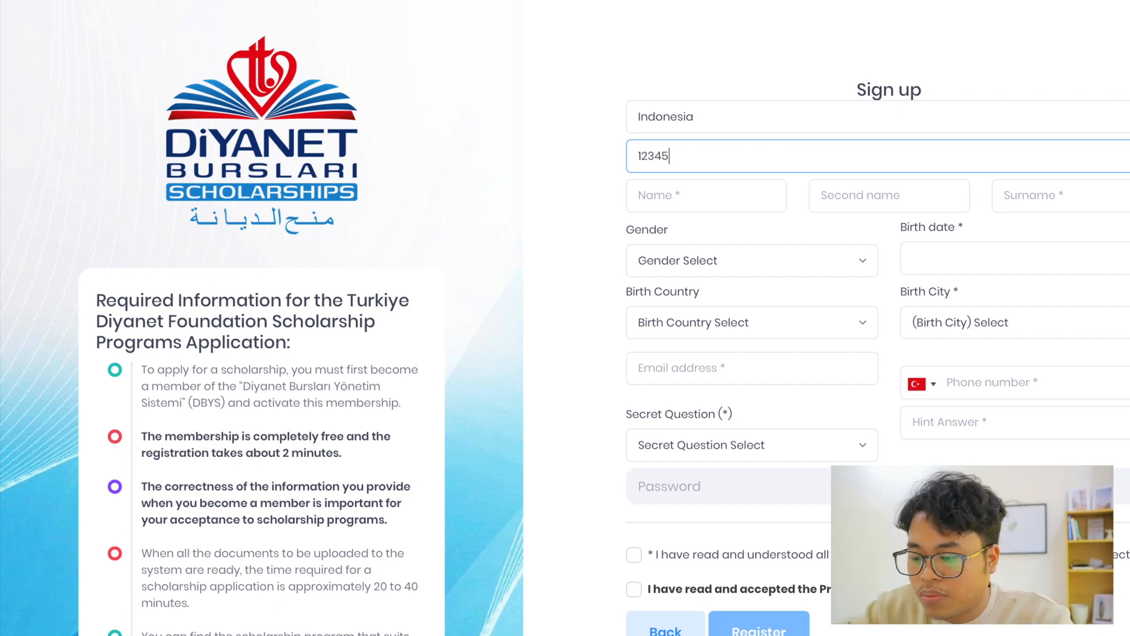
{"action": "type", "text": "678910"}
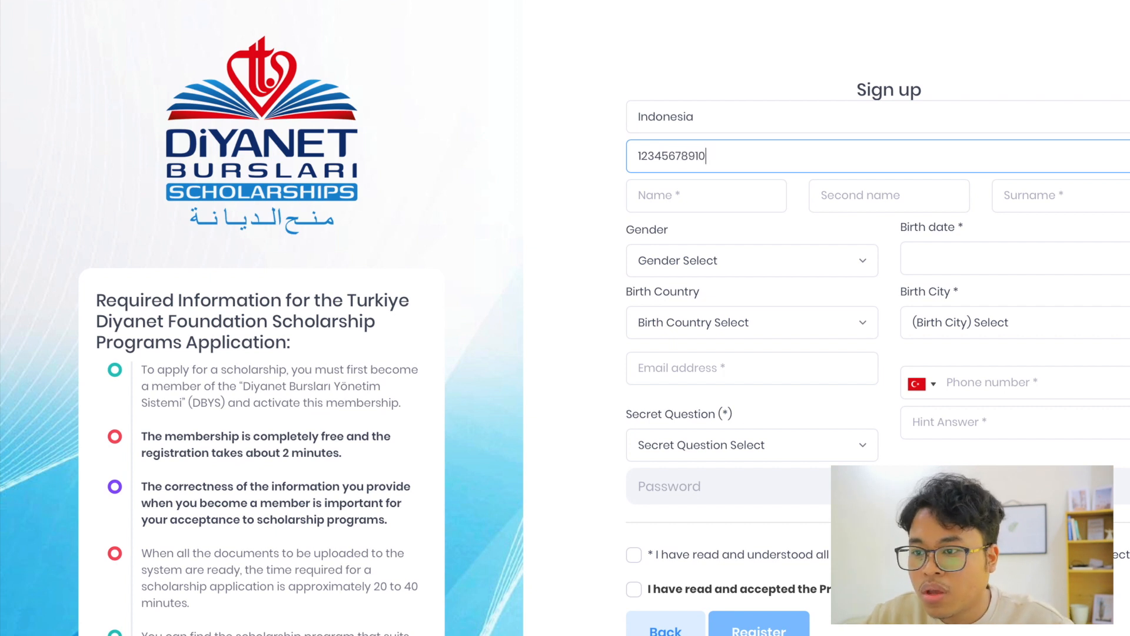
Fill in the applicant's first name and surname, leaving the second name empty
{"action": "left_click", "coordinate": [690, 199]}
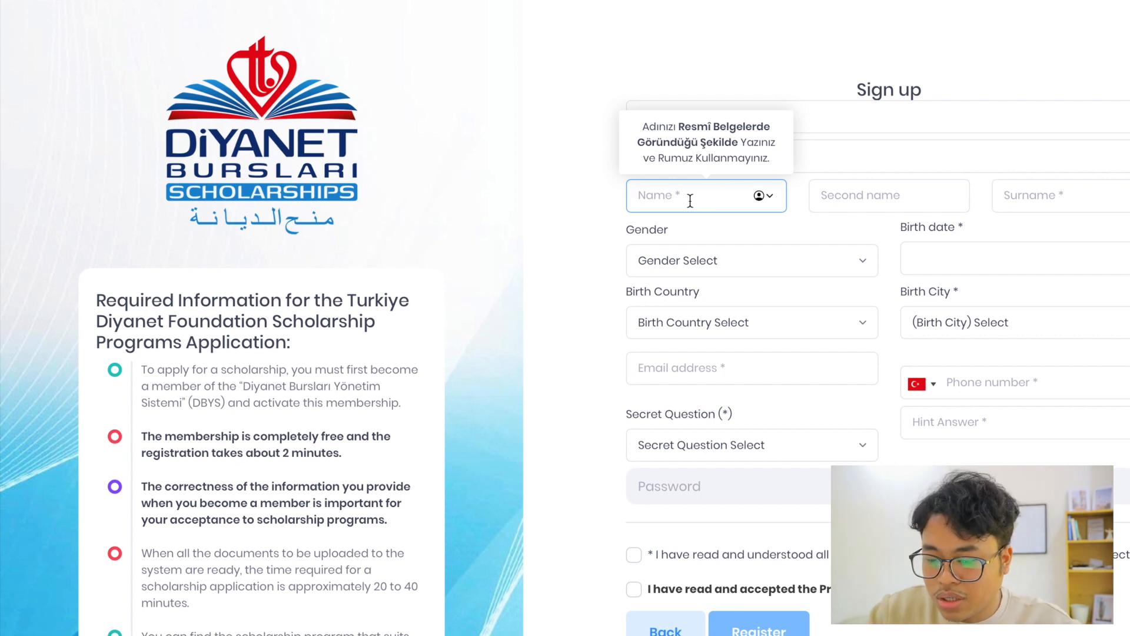
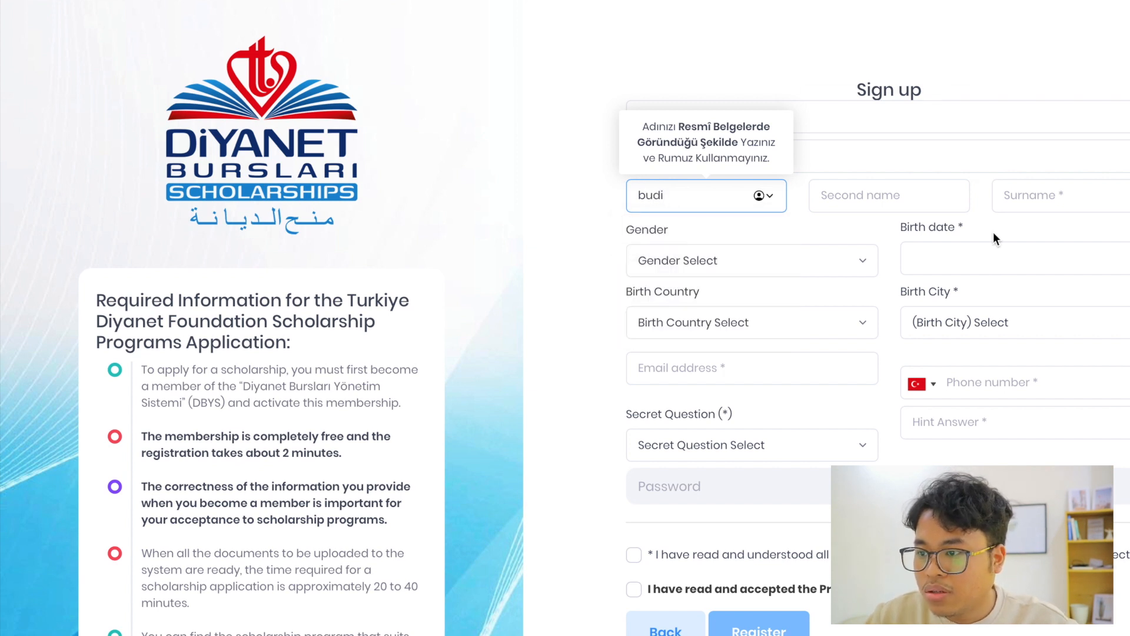
{"action": "left_click", "coordinate": [843, 197]}
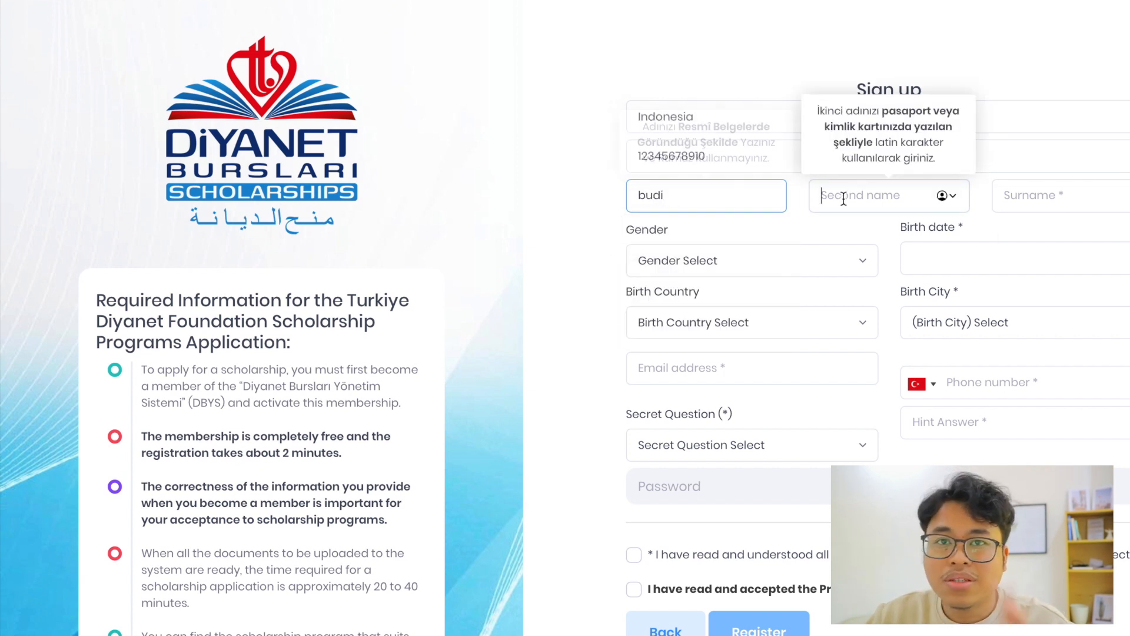
{"action": "left_click", "coordinate": [1069, 194]}
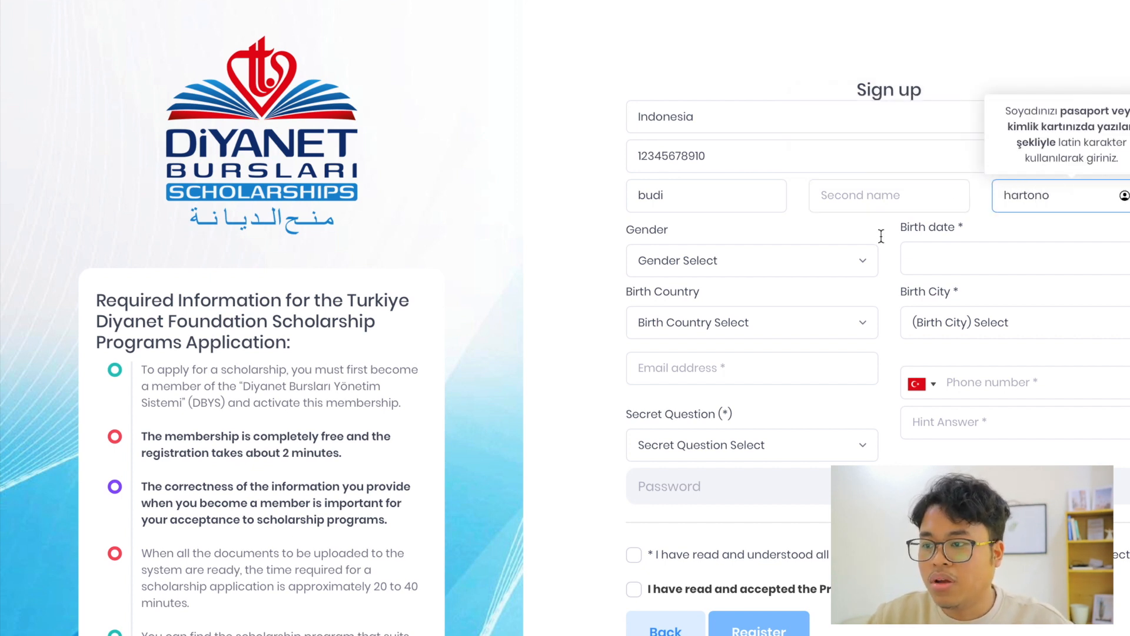
Replace the surname with the same name as the applicant's first name
{"action": "left_click", "coordinate": [719, 186]}
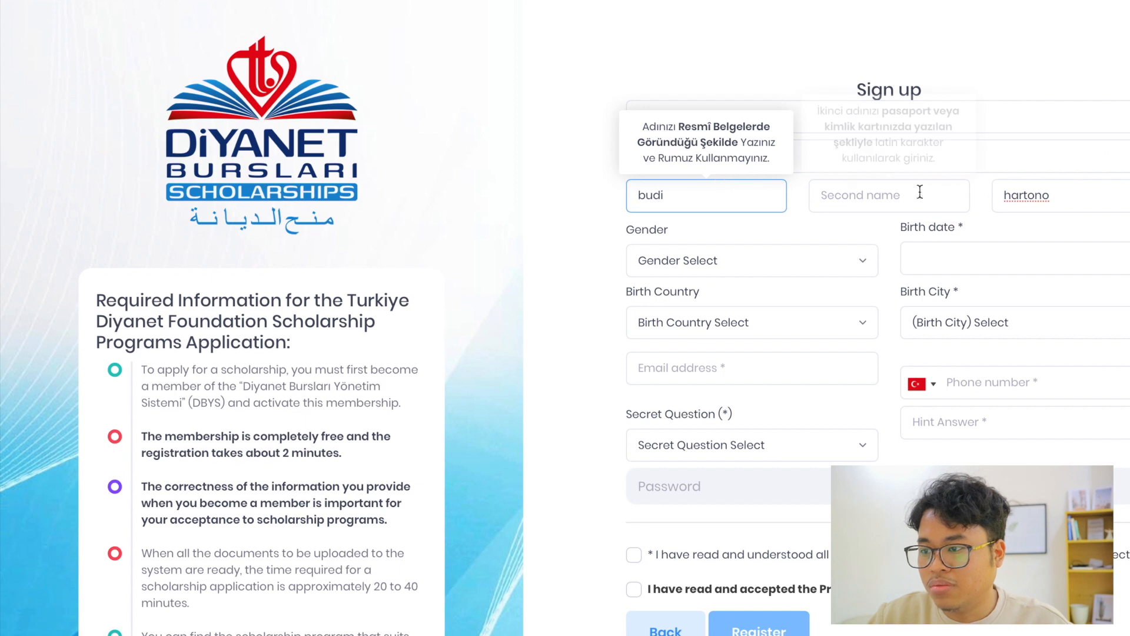
{"action": "left_click_drag", "start_coordinate": [1070, 195], "coordinate": [977, 195]}
{"action": "key", "text": "BackSpace"}
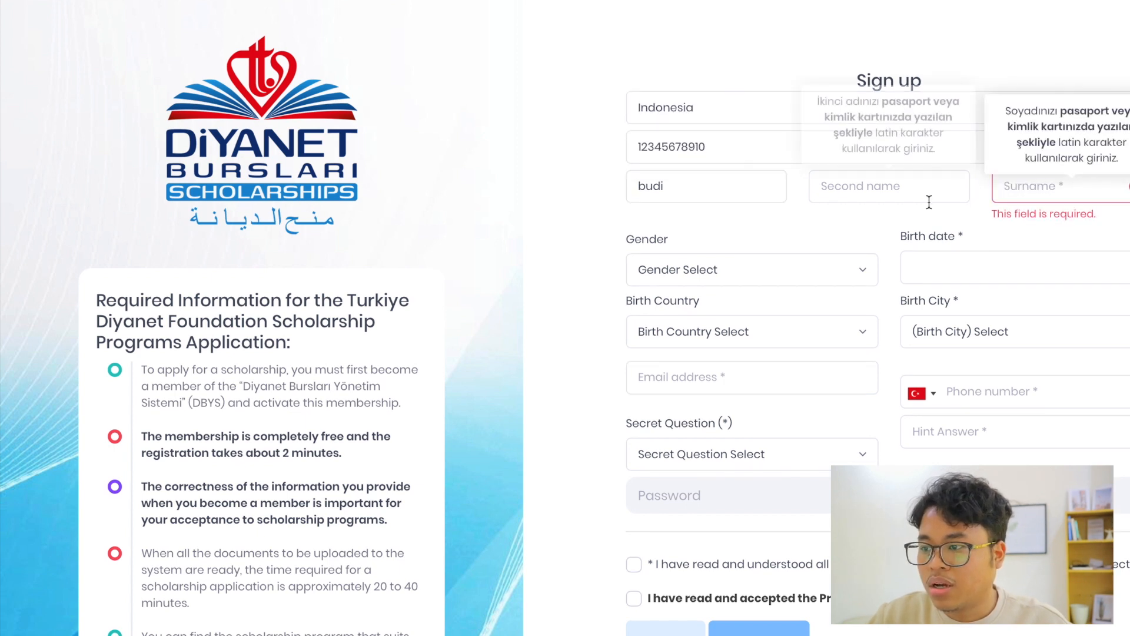
{"action": "type", "text": "budi"}
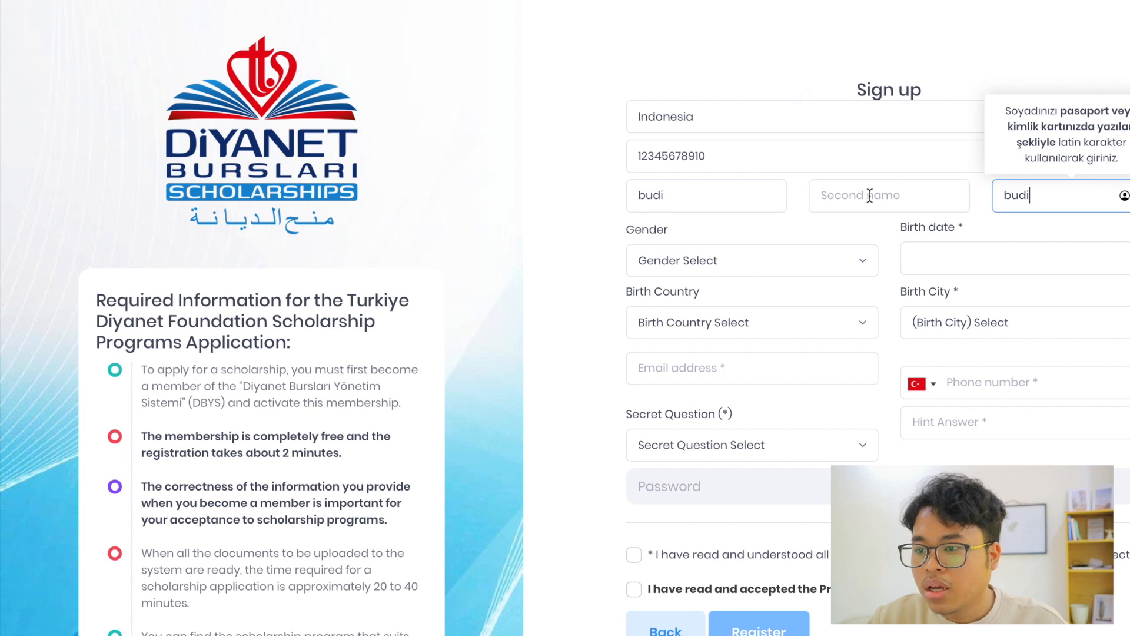
Set the gender to Male and enter the applicant's date of birth
{"action": "left_click", "coordinate": [765, 269]}
{"action": "left_click", "coordinate": [720, 388]}
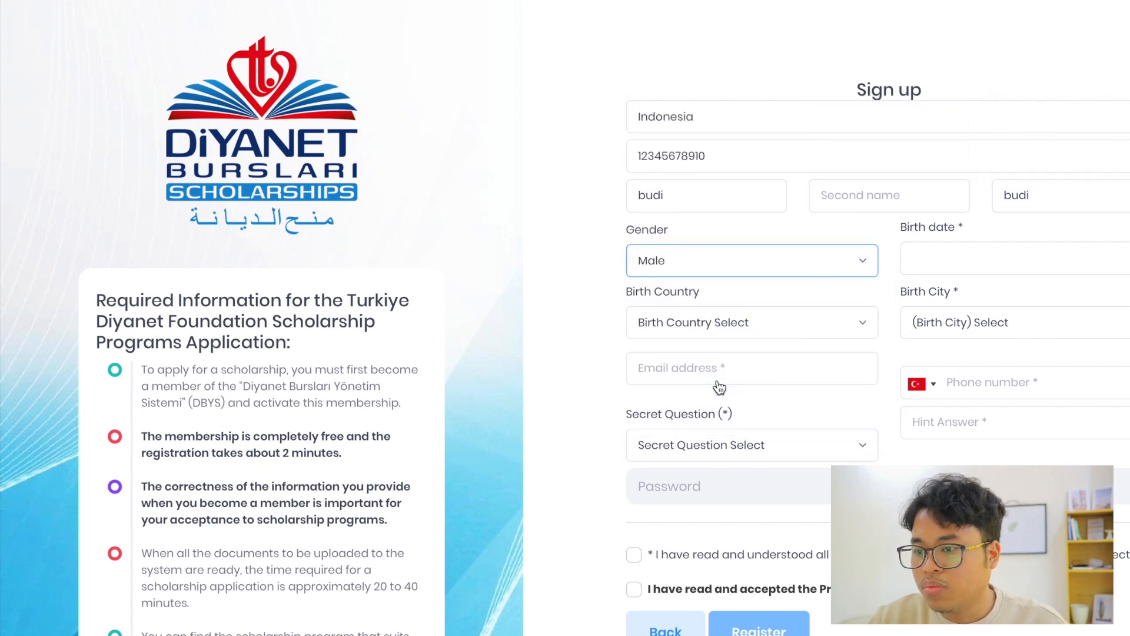
{"action": "left_click", "coordinate": [957, 250]}
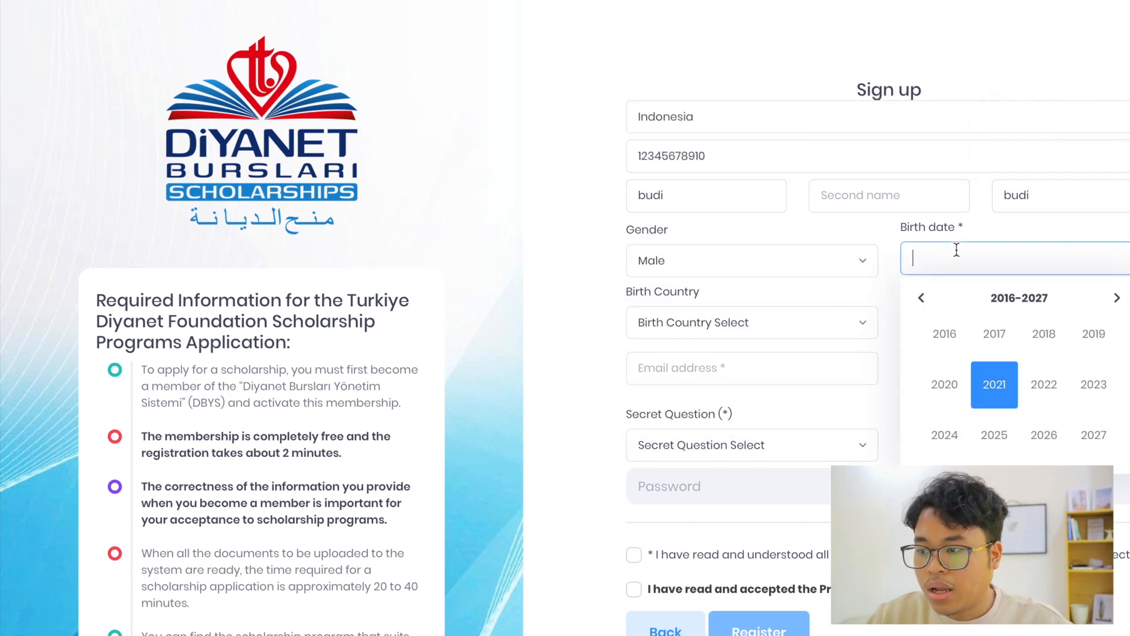
{"action": "left_click", "coordinate": [976, 296]}
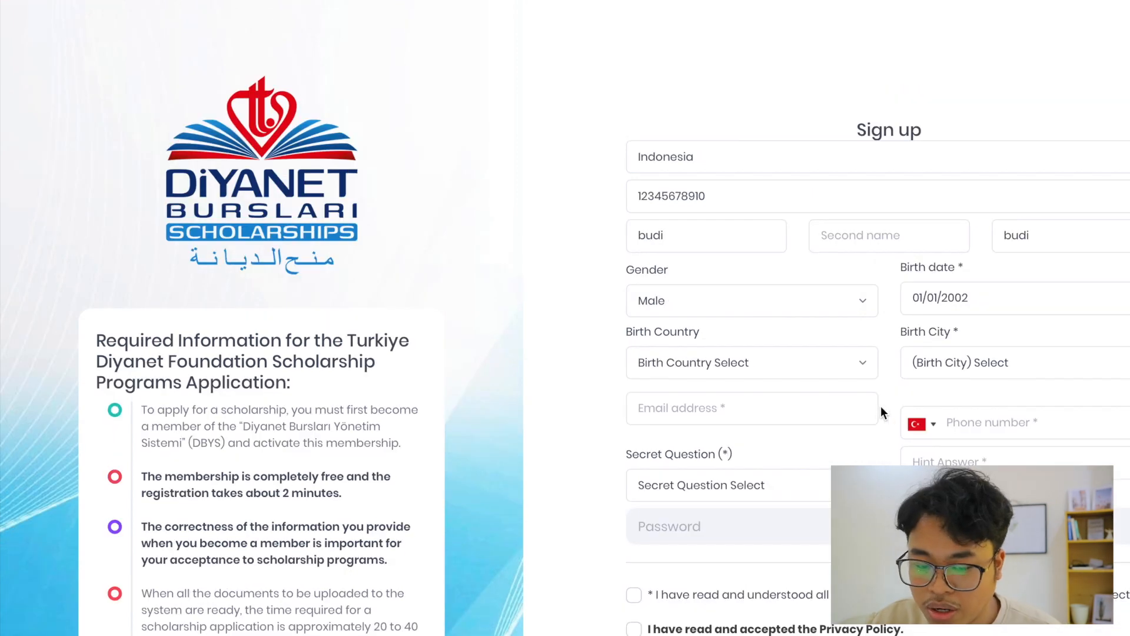
Set the birth country to Indonesia
{"action": "left_click", "coordinate": [779, 324]}
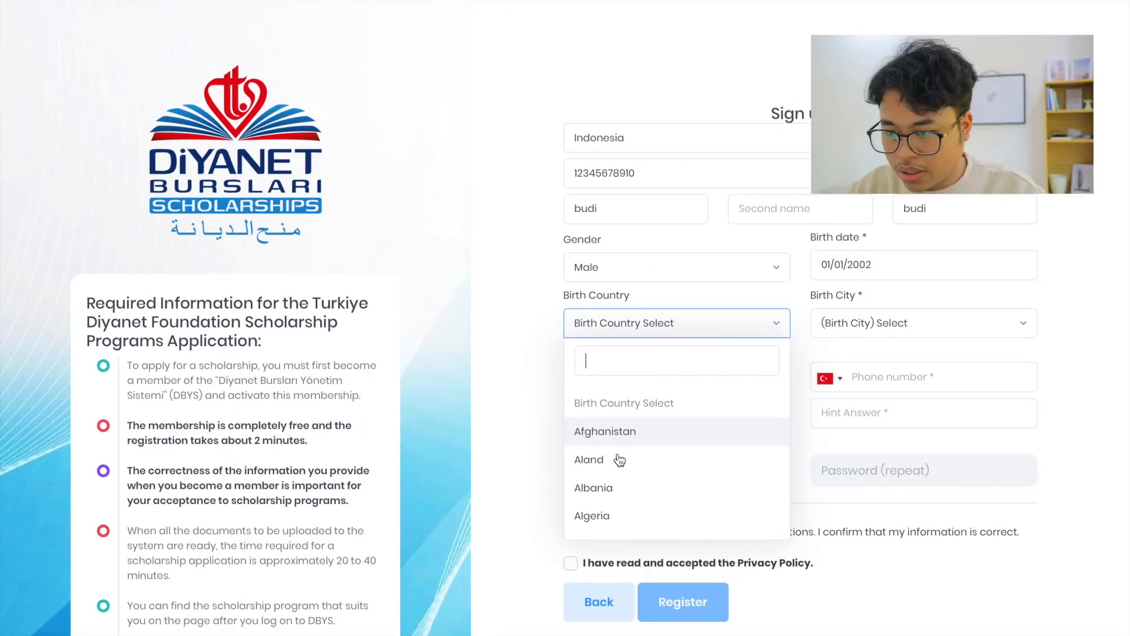
{"action": "type", "text": "ind"}
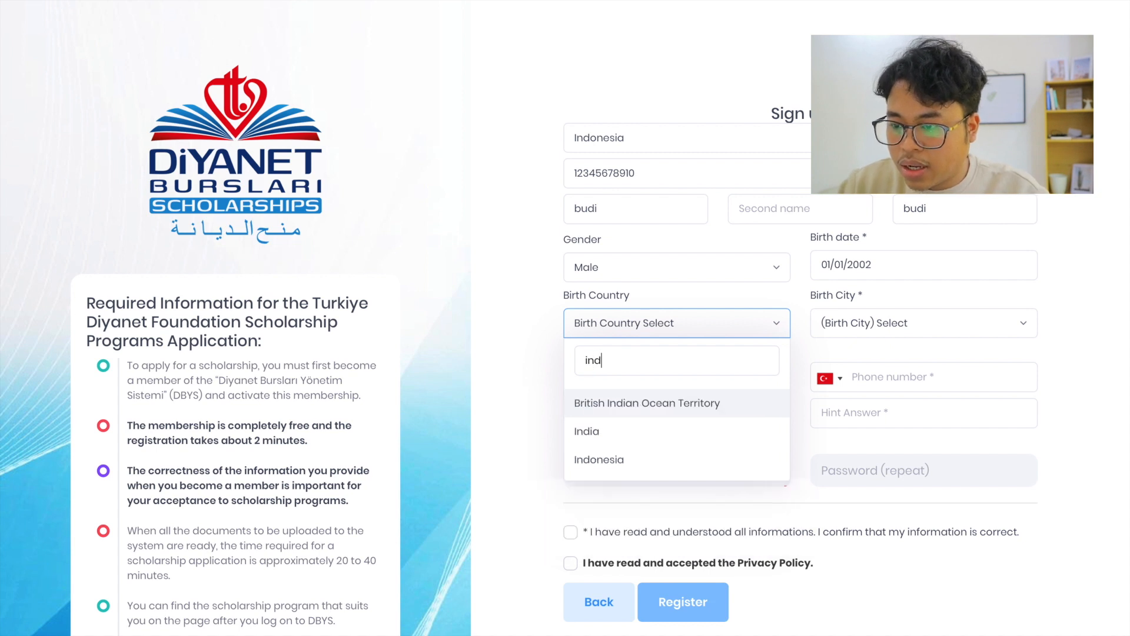
{"action": "left_click", "coordinate": [599, 459]}
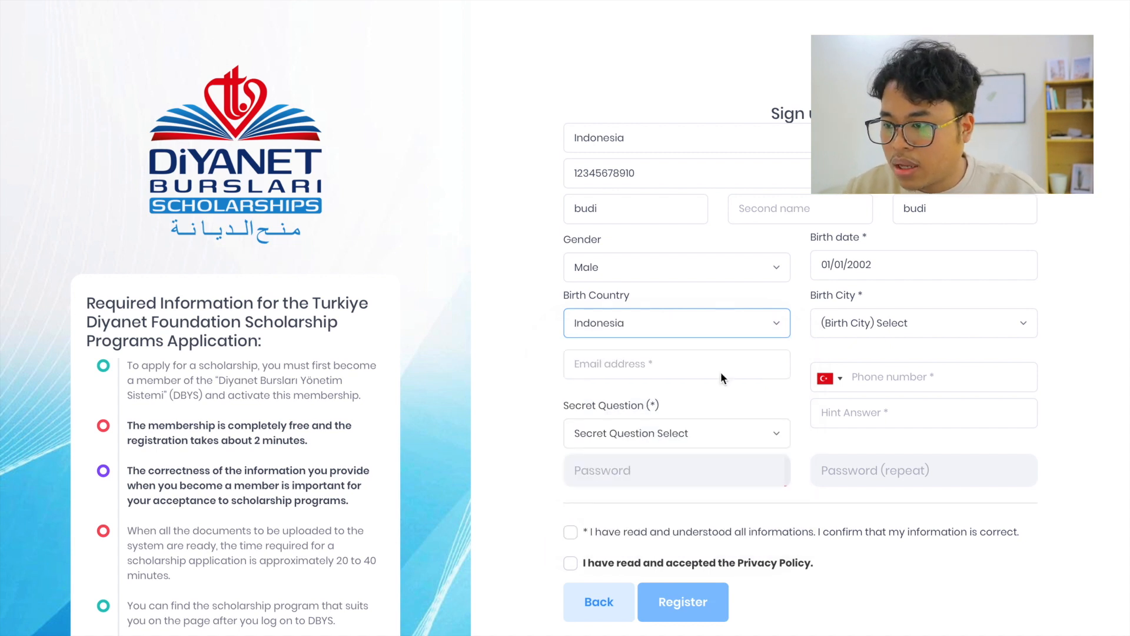
Set the birth city to Bandung (Kota)
{"action": "left_click", "coordinate": [861, 323]}
{"action": "type", "text": "ba"}
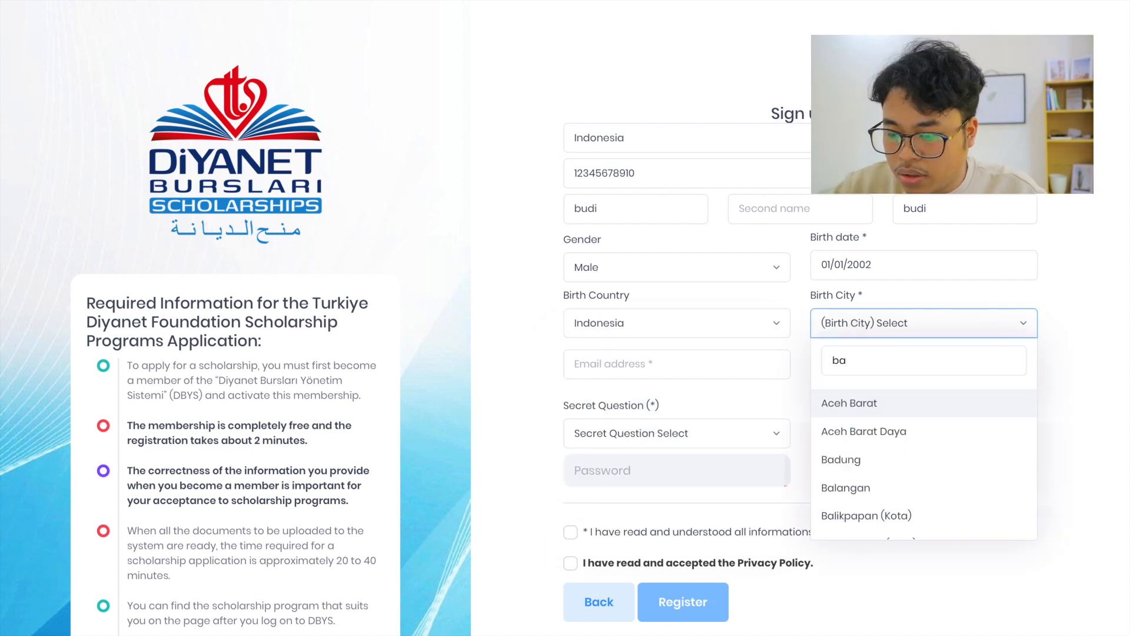
{"action": "type", "text": "ndung"}
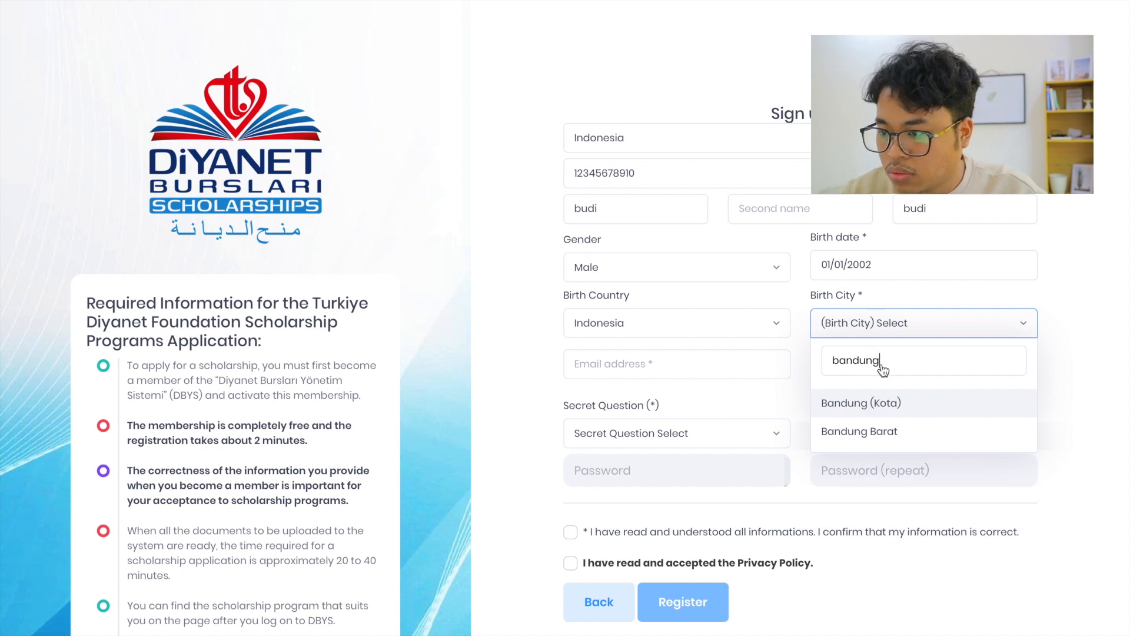
{"action": "left_click", "coordinate": [883, 406]}
Choose "What is the name of your first pet?" as the secret question and enter the hint answer
{"action": "left_click", "coordinate": [635, 371]}
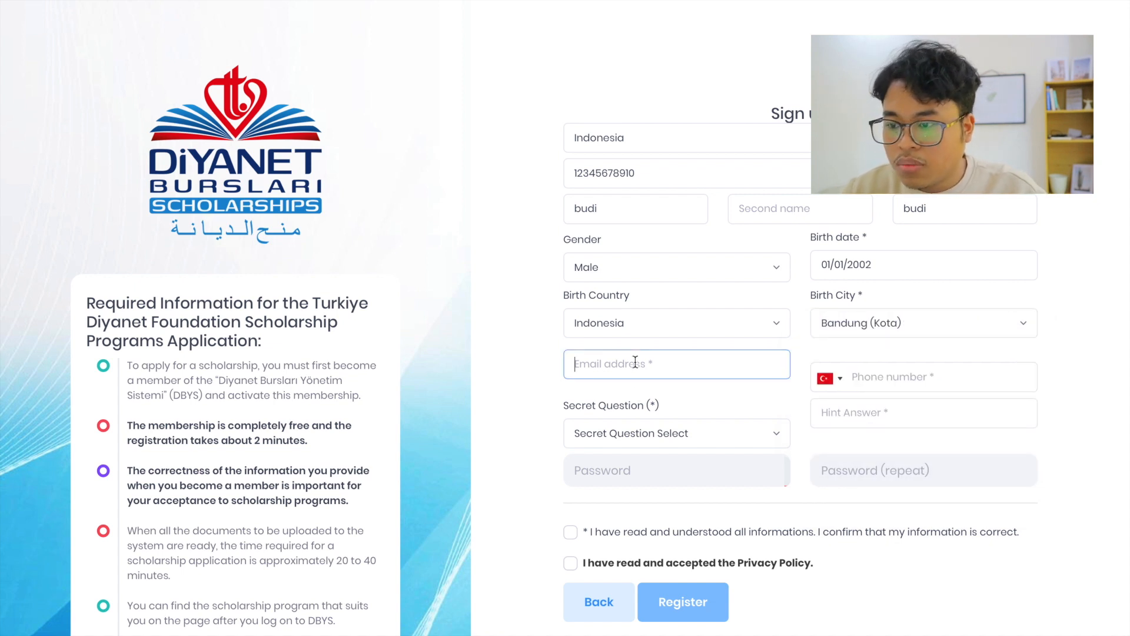
{"action": "left_click", "coordinate": [646, 438]}
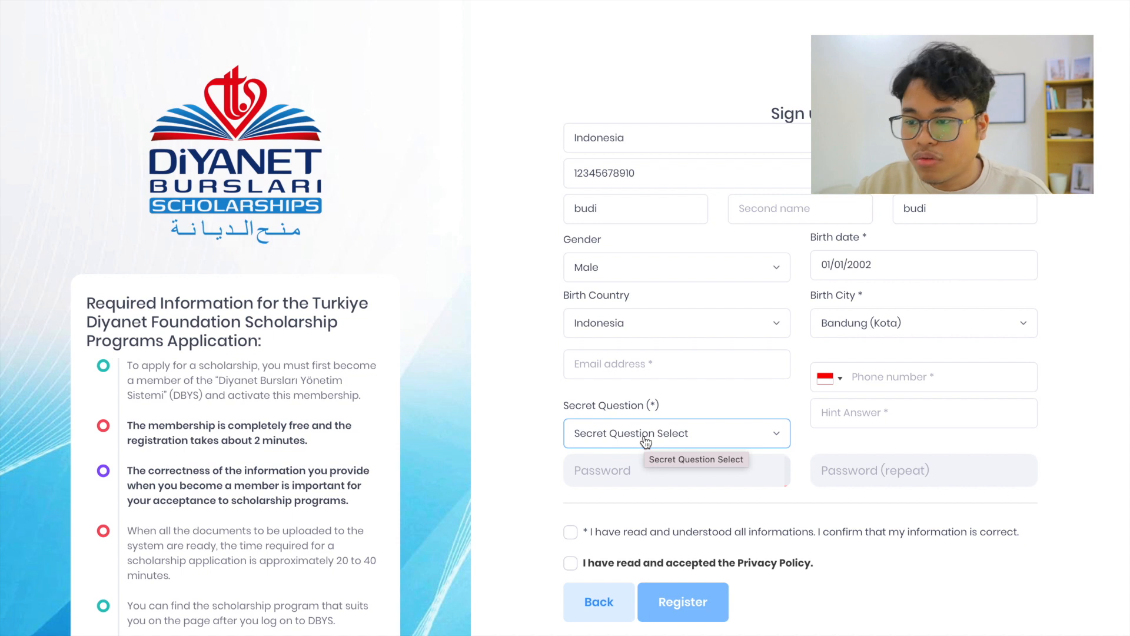
{"action": "left_click", "coordinate": [649, 440]}
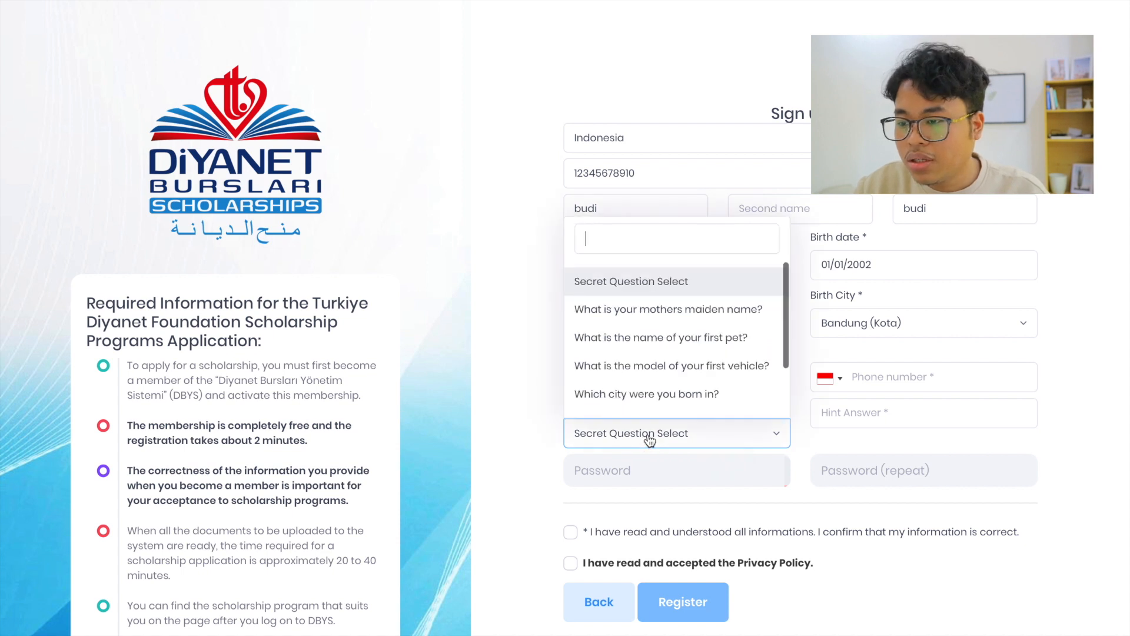
{"action": "left_click", "coordinate": [644, 342]}
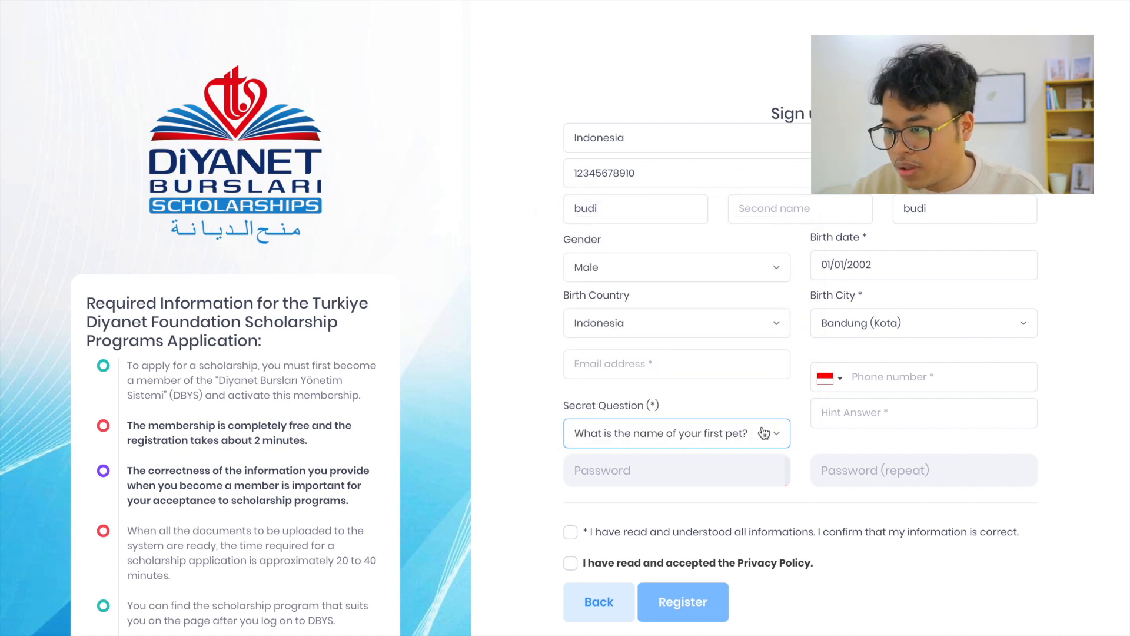
{"action": "left_click", "coordinate": [833, 410]}
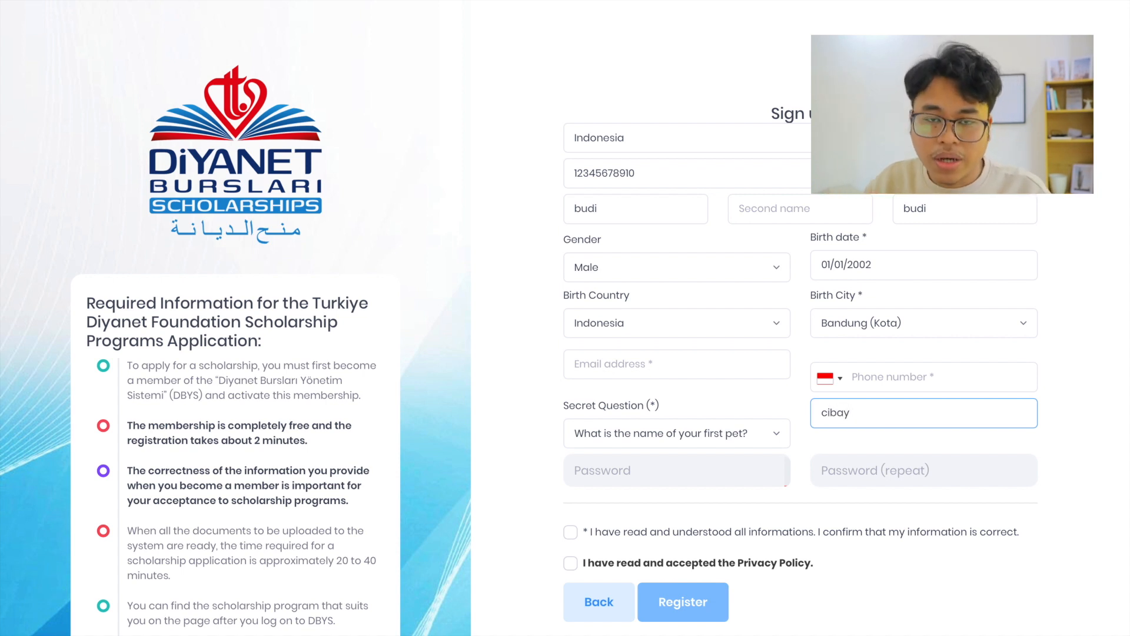
Confirm that the registration information is correct and accept the Privacy Policy
{"action": "left_click", "coordinate": [690, 477]}
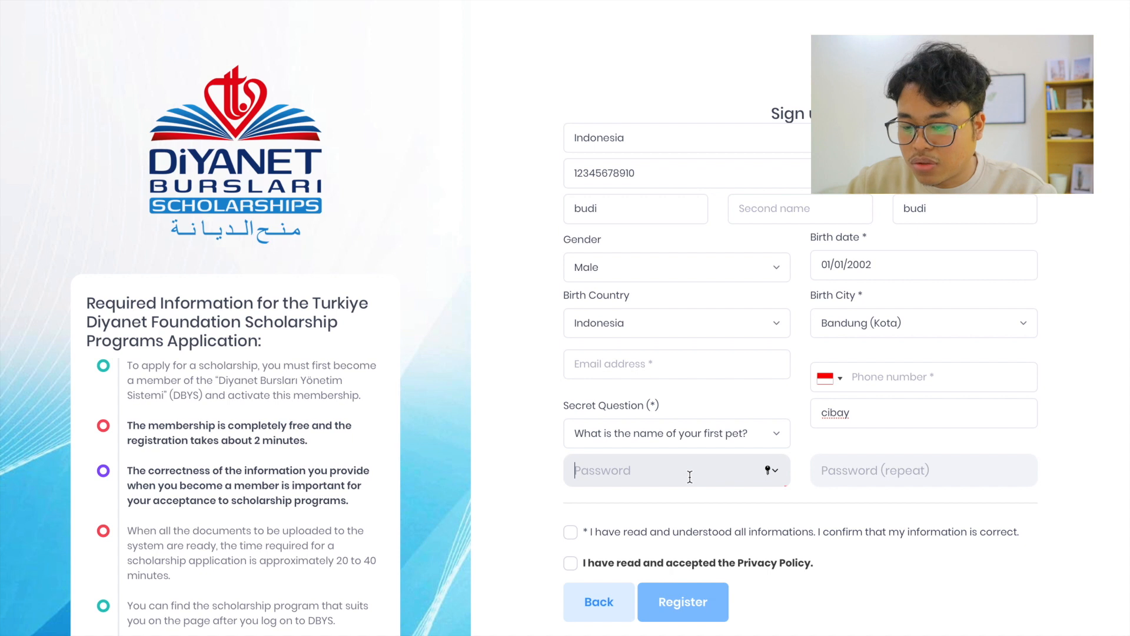
{"action": "left_click", "coordinate": [860, 465]}
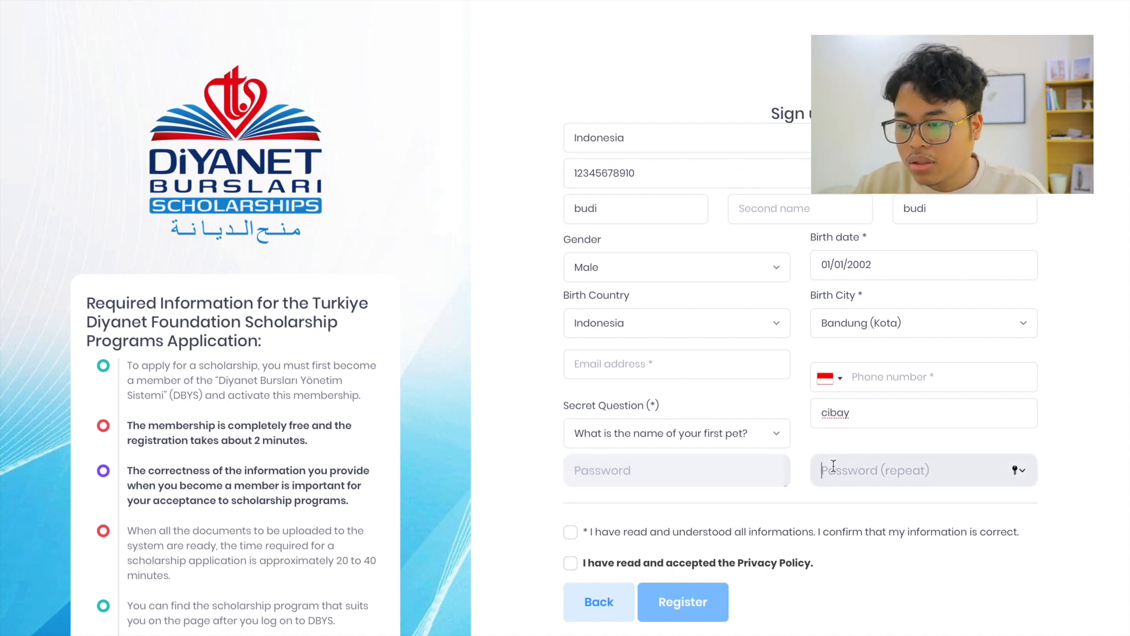
{"action": "left_click", "coordinate": [571, 533]}
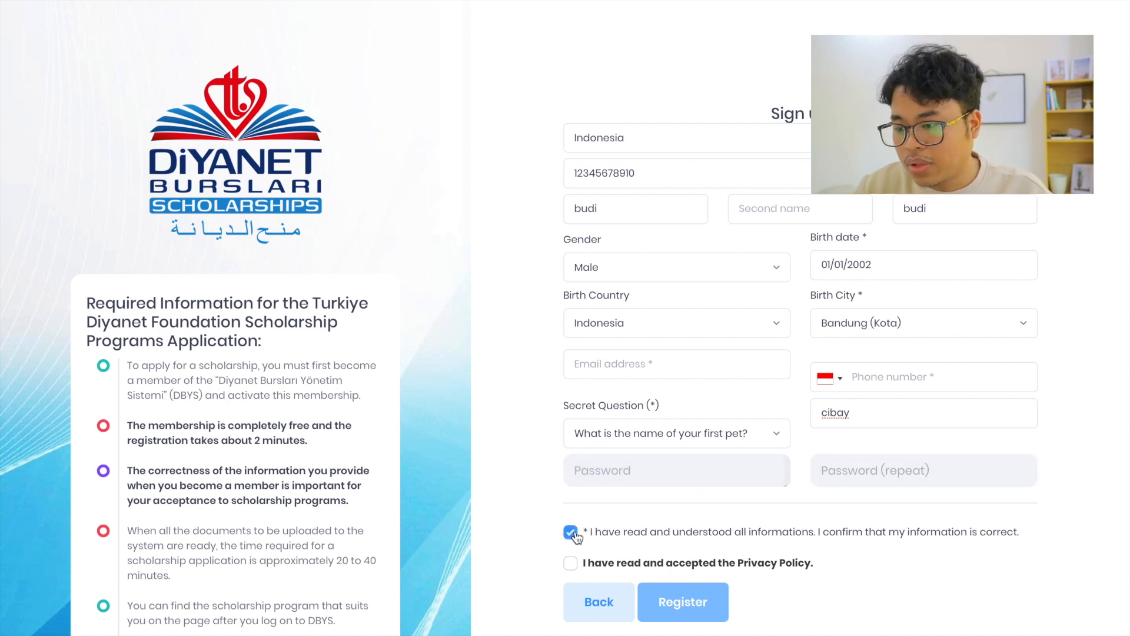
{"action": "left_click", "coordinate": [570, 563]}
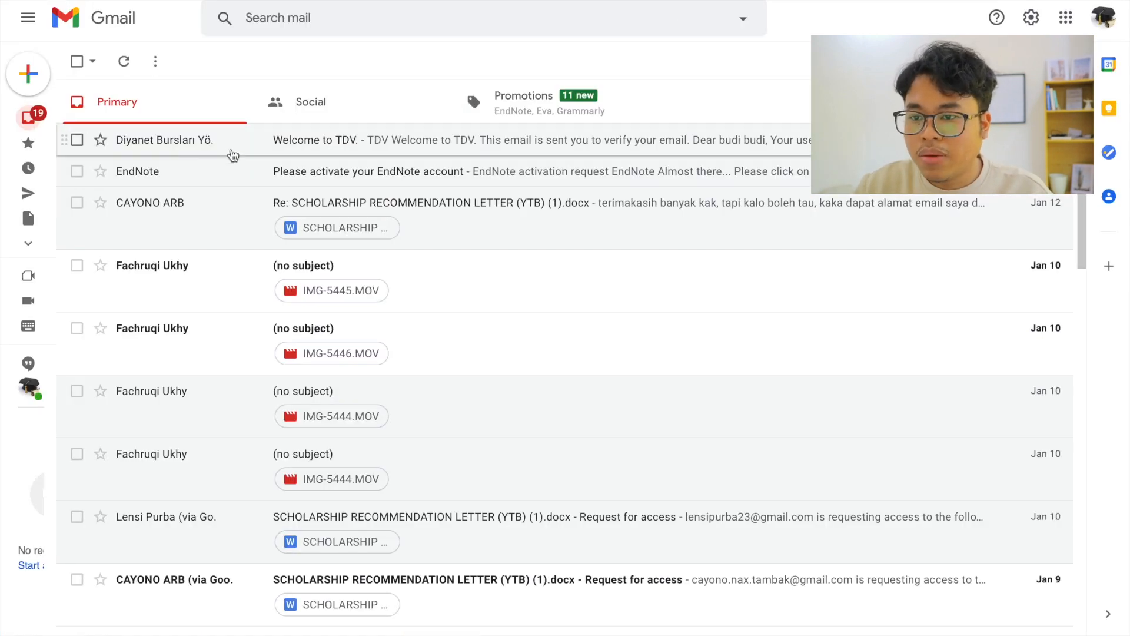
In Gmail, open the "Welcome to TDV." message and confirm the registered e-mail address through its Confirm link
{"action": "left_click", "coordinate": [407, 142]}
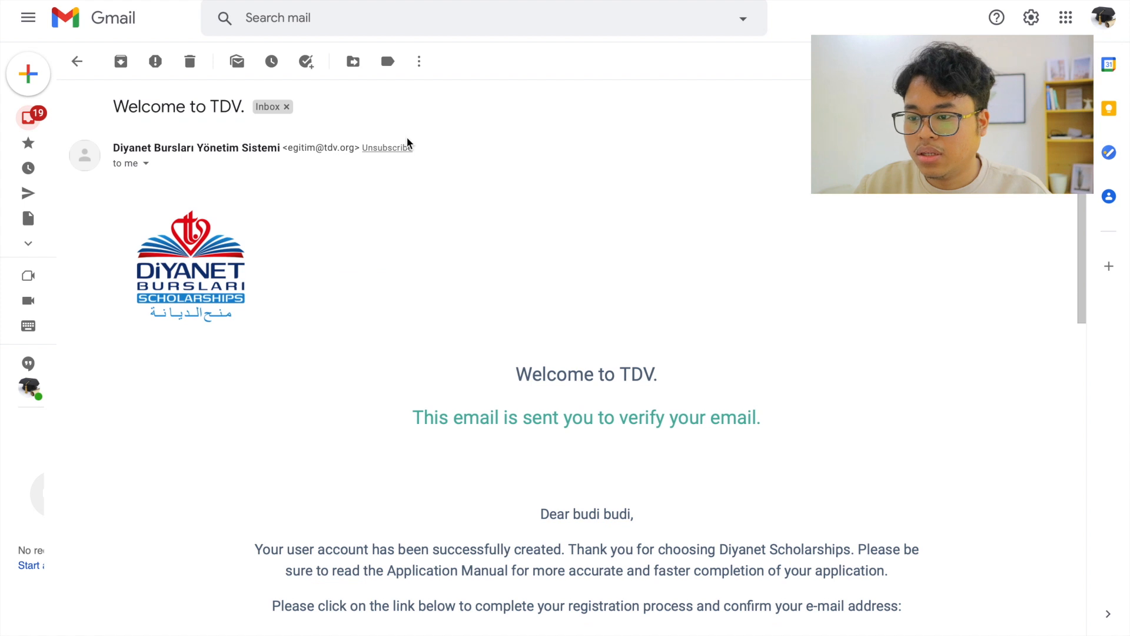
{"action": "scroll", "coordinate": [522, 354], "scroll_direction": "down", "scroll_amount": 2}
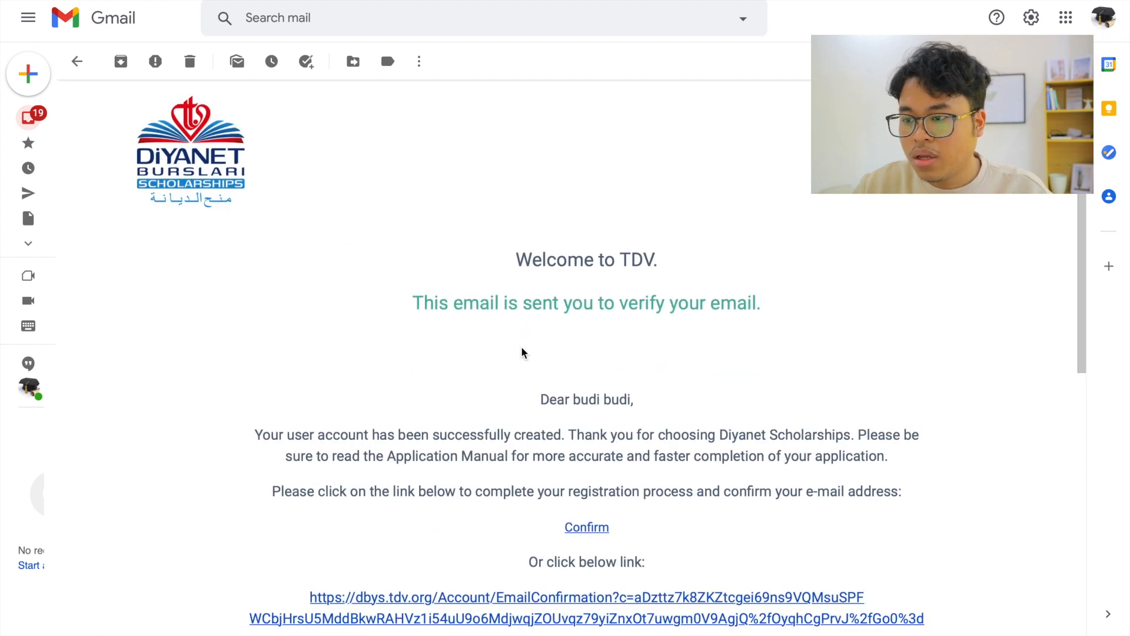
{"action": "scroll", "coordinate": [522, 353], "scroll_direction": "down", "scroll_amount": 2}
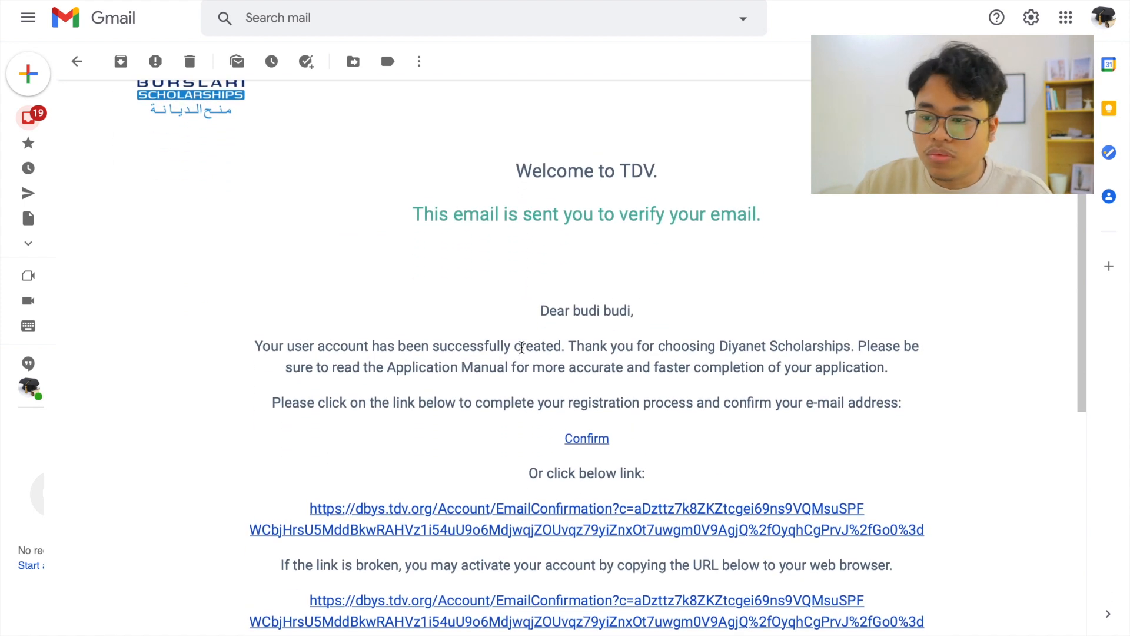
{"action": "scroll", "coordinate": [523, 347], "scroll_direction": "down", "scroll_amount": 1}
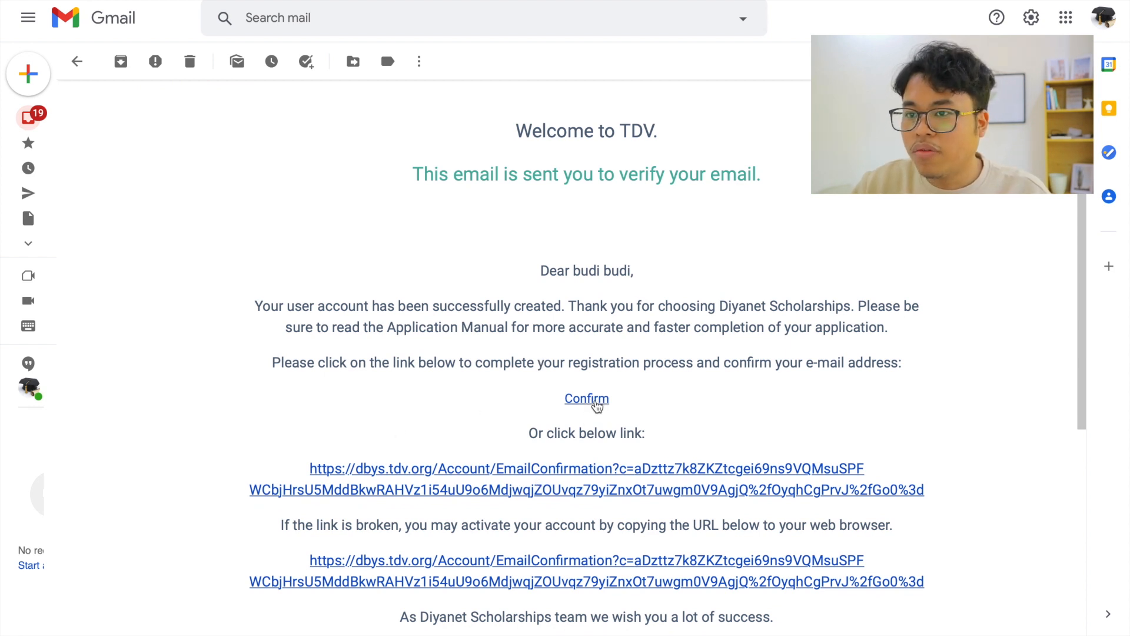
{"action": "left_click", "coordinate": [589, 399]}
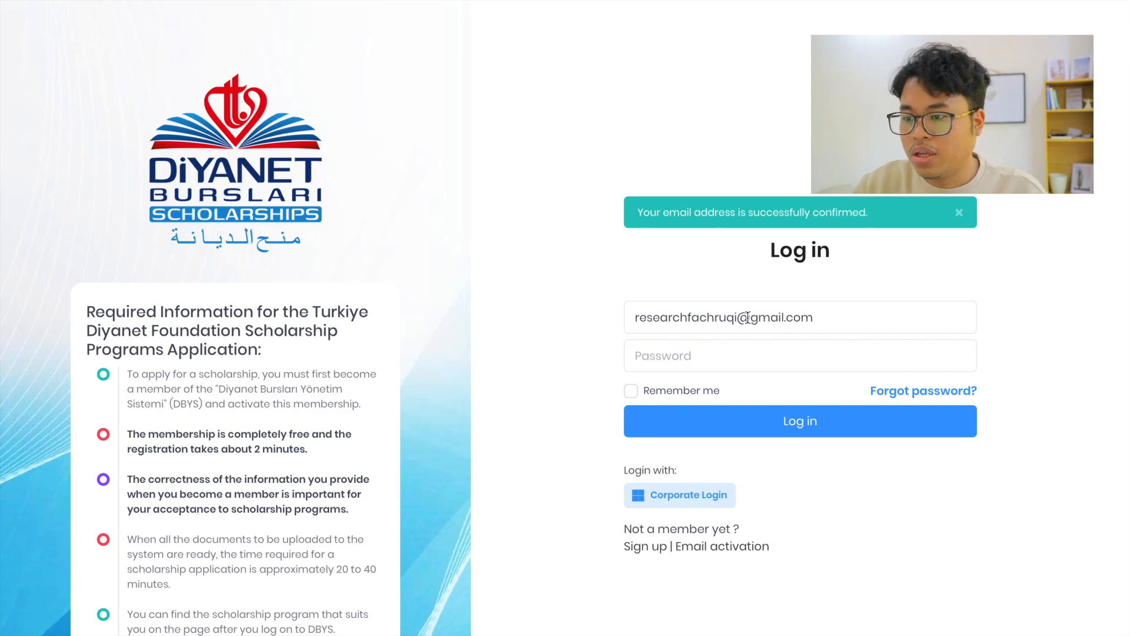
Enter the account password on the Diyanet Scholarships login page and log in
{"action": "left_click", "coordinate": [719, 356]}
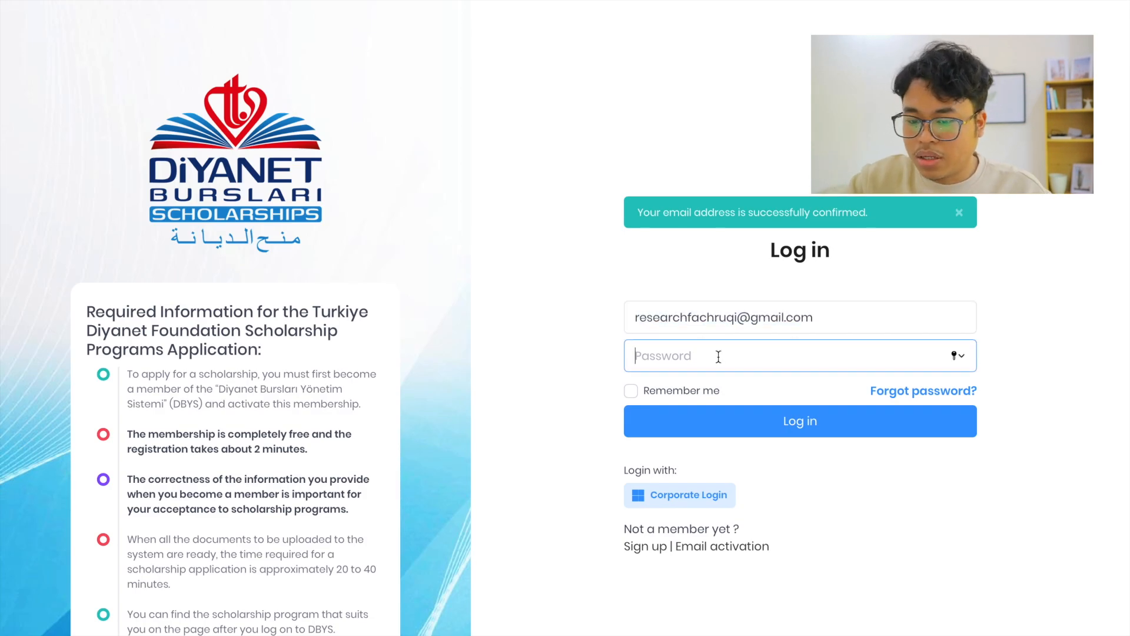
{"action": "type", "text": "•••••••••••"}
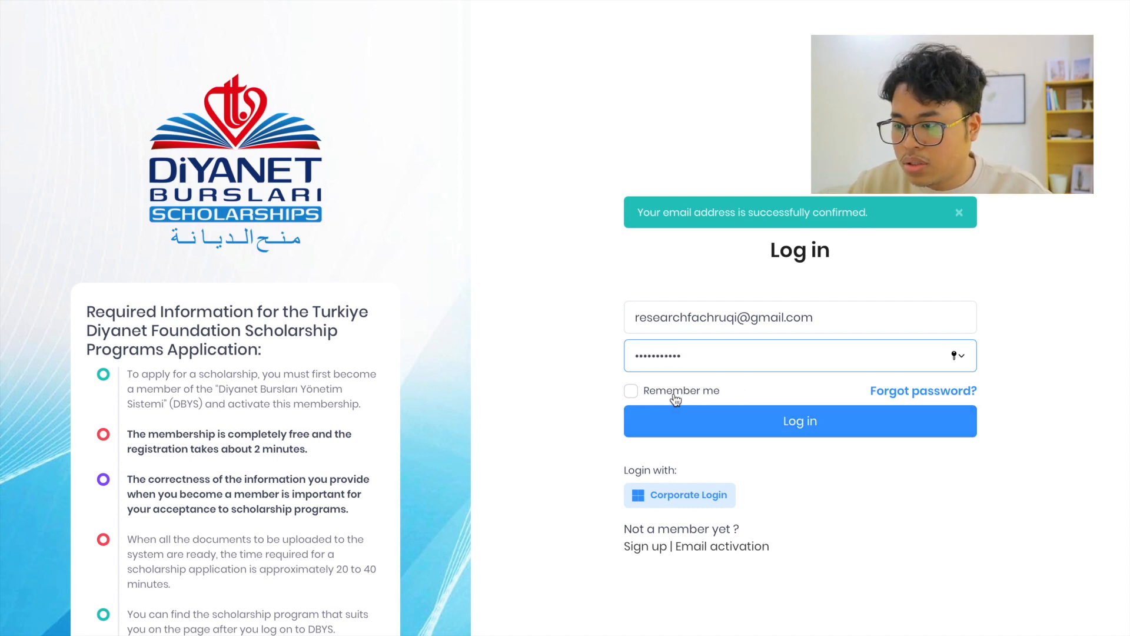
{"action": "left_click", "coordinate": [747, 430]}
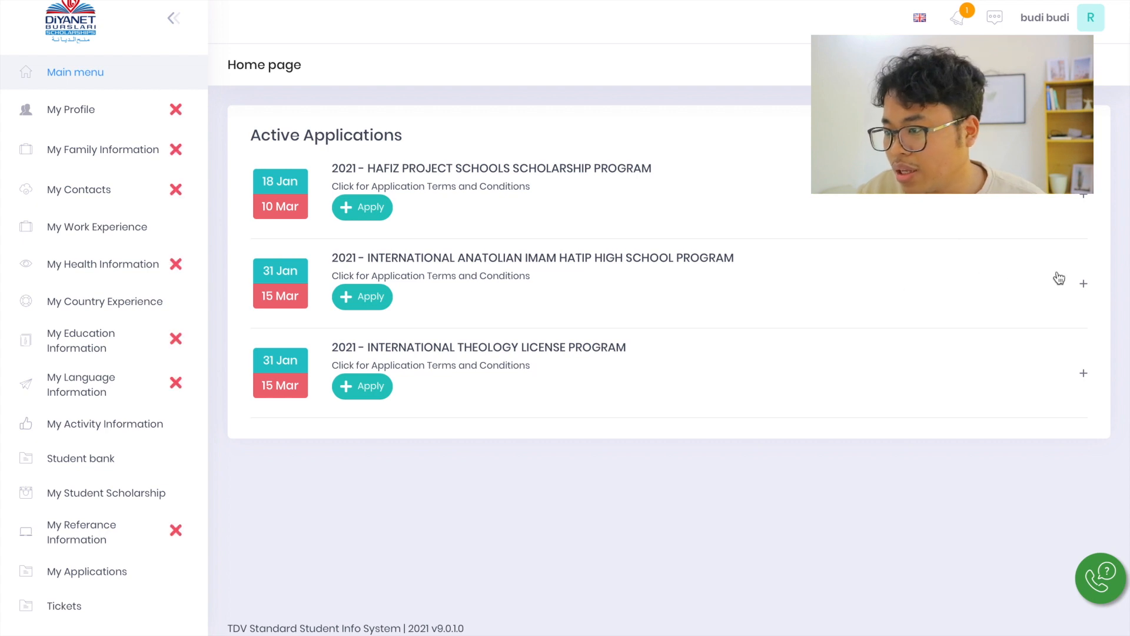
Examine the terms and conditions of the 2021 International Anatolian Imam Hatip High School Program
{"action": "left_click", "coordinate": [1084, 286]}
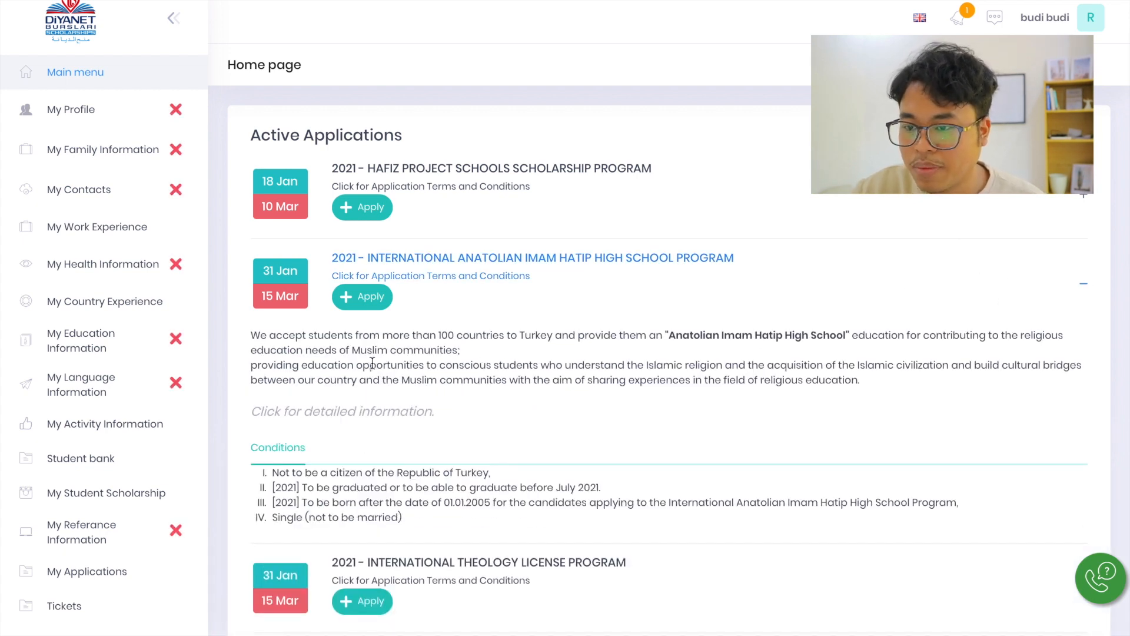
{"action": "scroll", "coordinate": [451, 503], "scroll_direction": "down", "scroll_amount": 1}
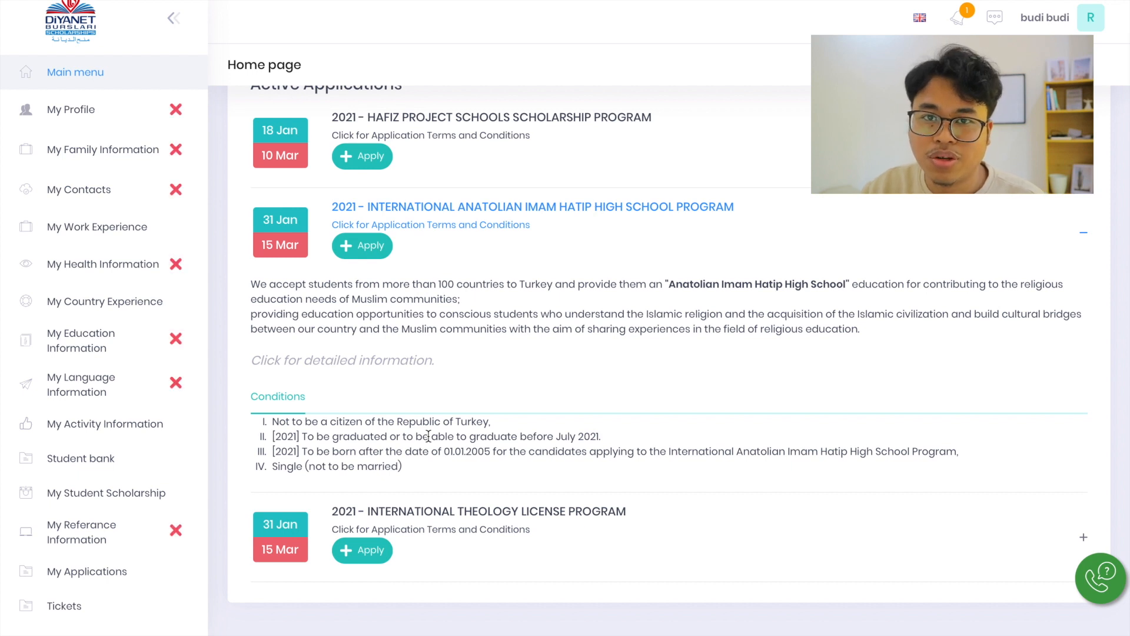
{"action": "left_click", "coordinate": [471, 538]}
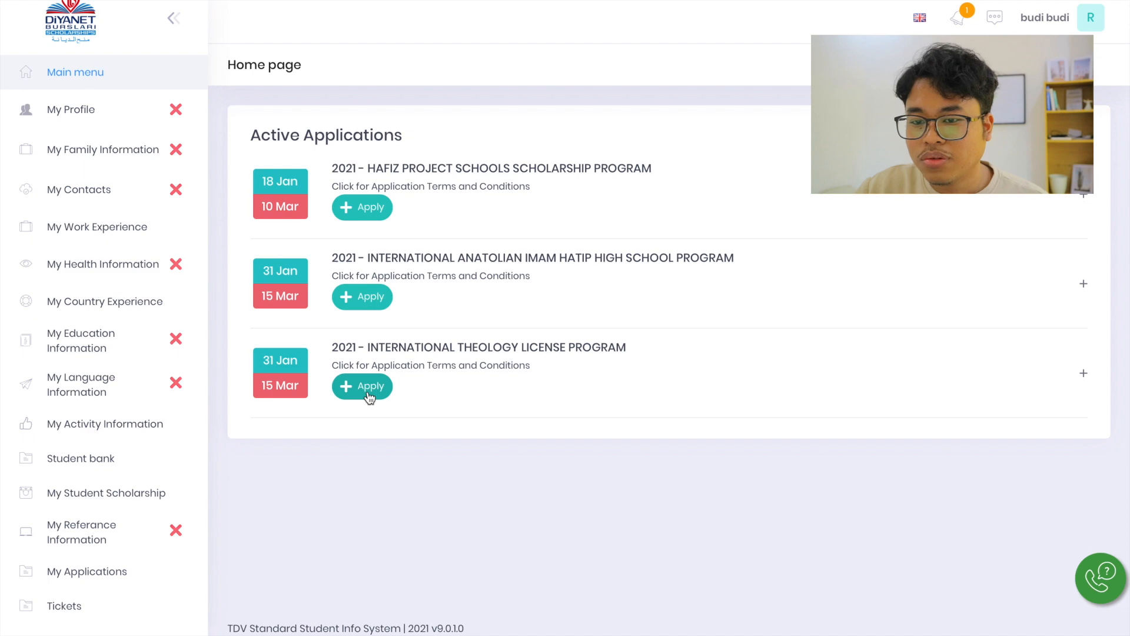
Start an application for the 2021 International Theology License Program and open the My Profile page
{"action": "left_click", "coordinate": [369, 397]}
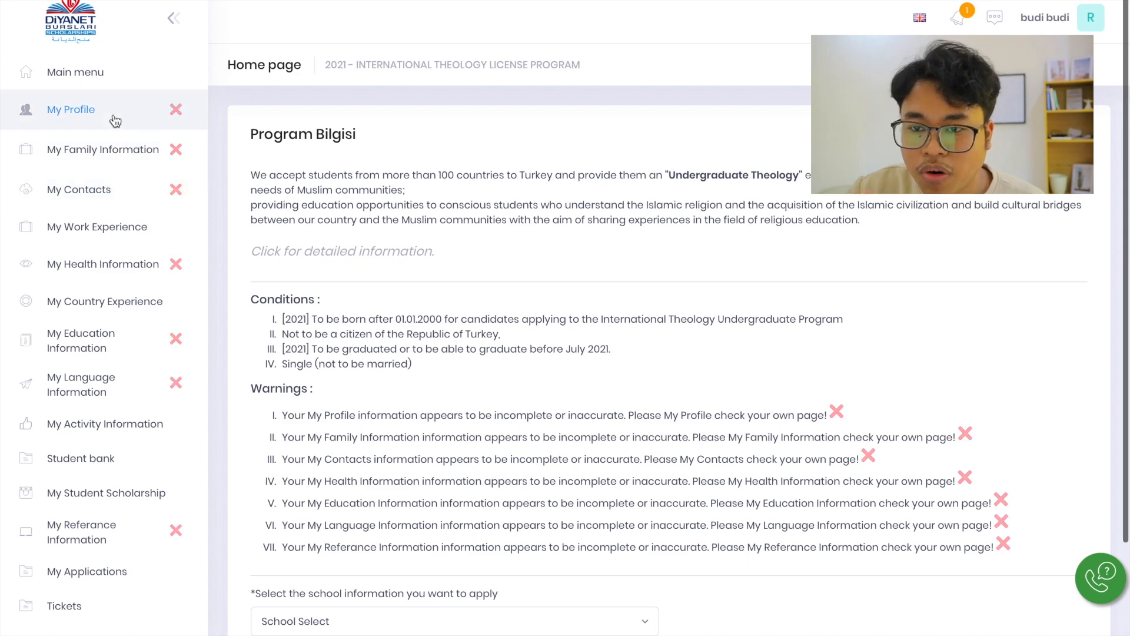
{"action": "left_click", "coordinate": [115, 119]}
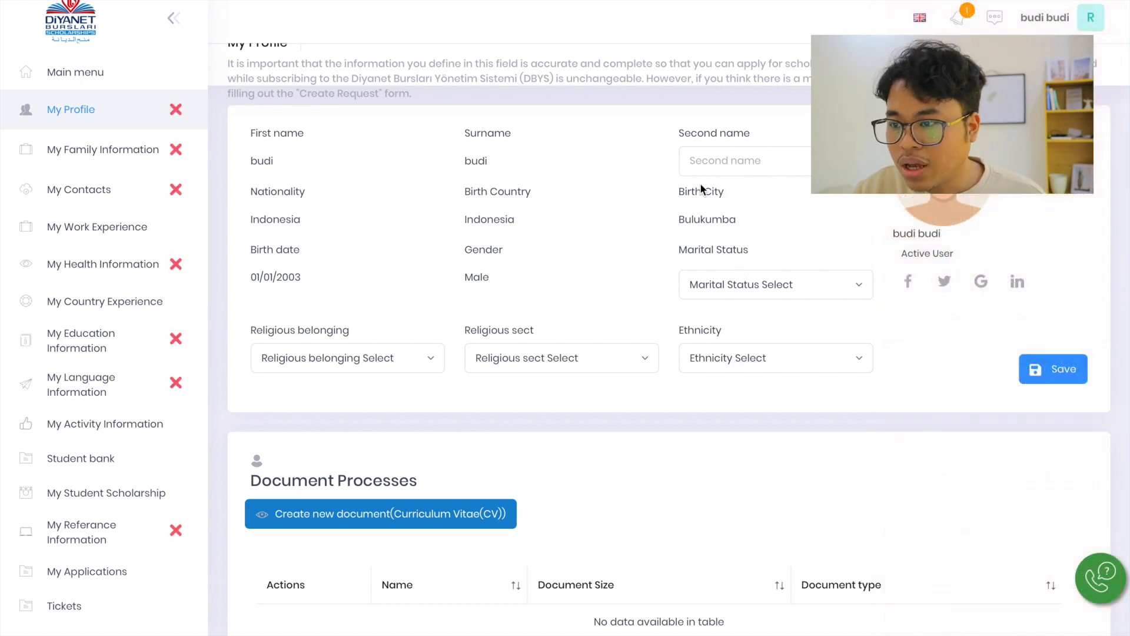
Set the profile's marital status to Single and the religious belonging to Islam
{"action": "left_click", "coordinate": [729, 288]}
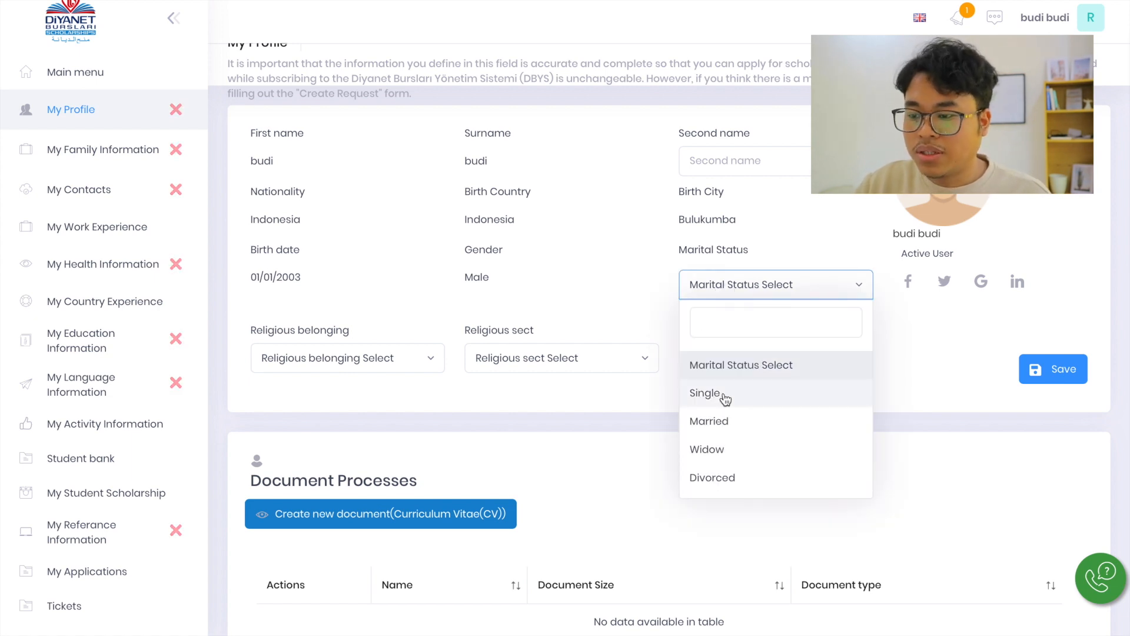
{"action": "left_click", "coordinate": [724, 398]}
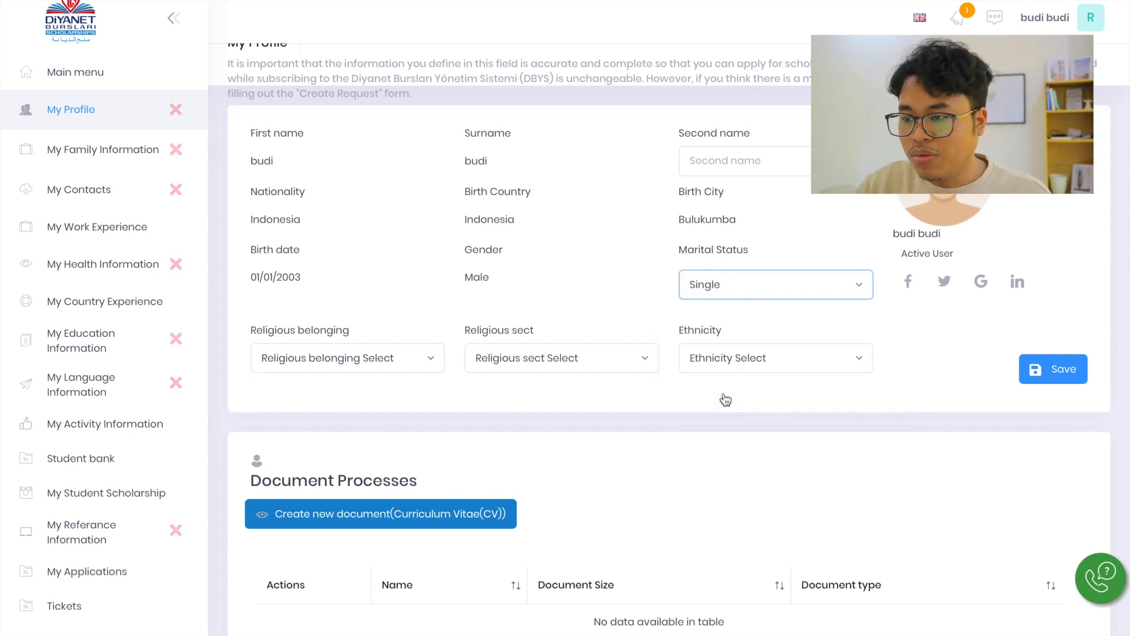
{"action": "left_click", "coordinate": [375, 371]}
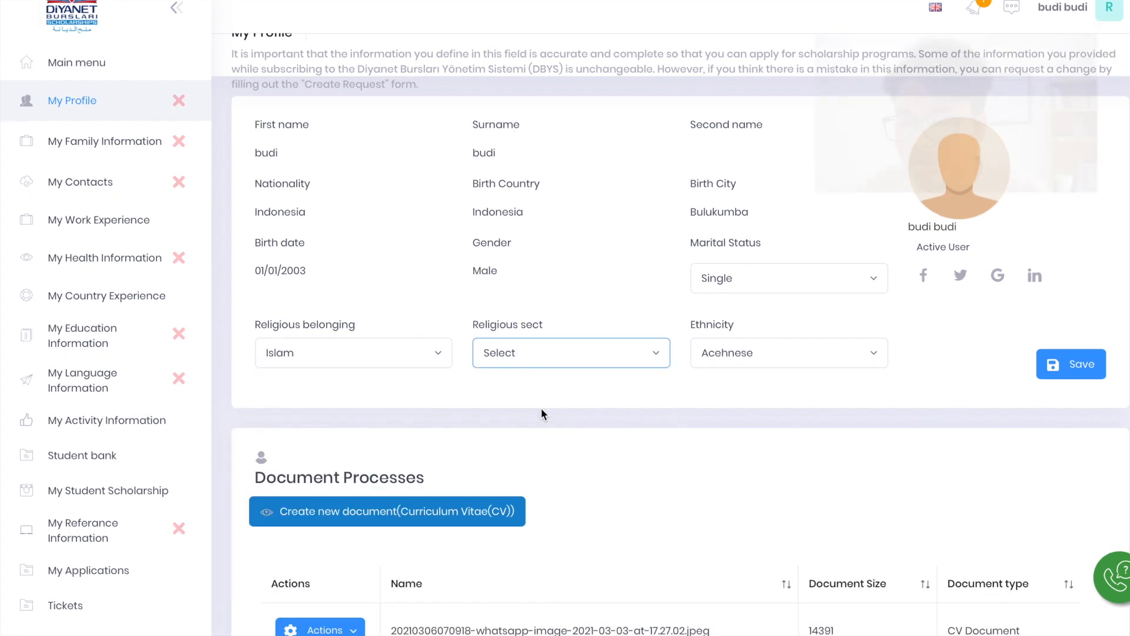
Review the available religious sect options without choosing one
{"action": "left_click", "coordinate": [556, 359]}
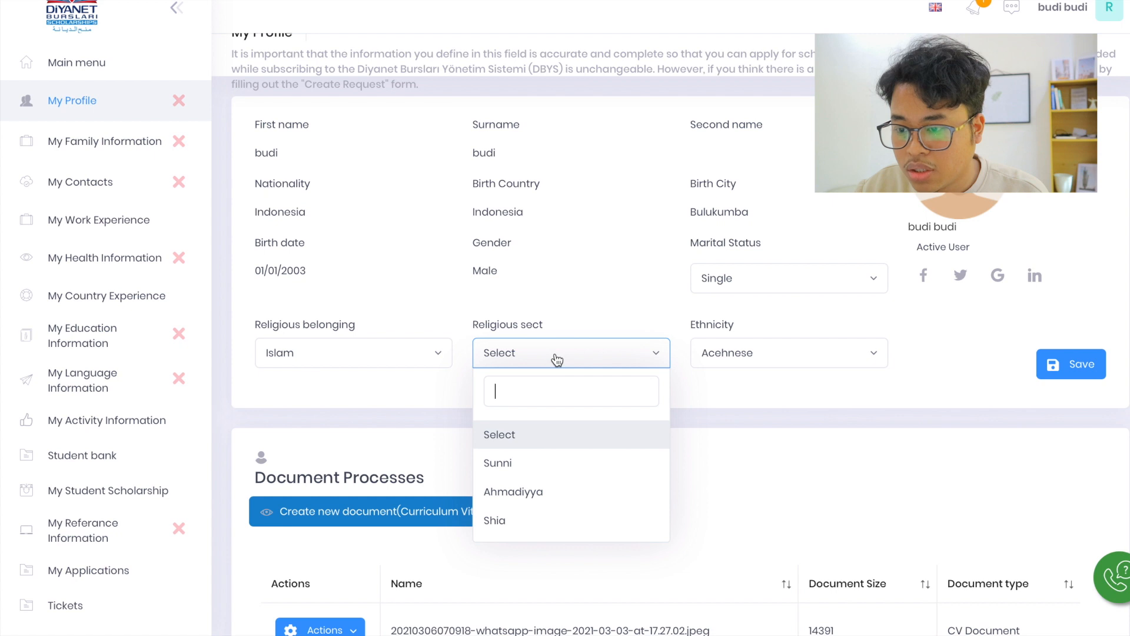
{"action": "scroll", "coordinate": [518, 483], "scroll_direction": "down", "scroll_amount": 1}
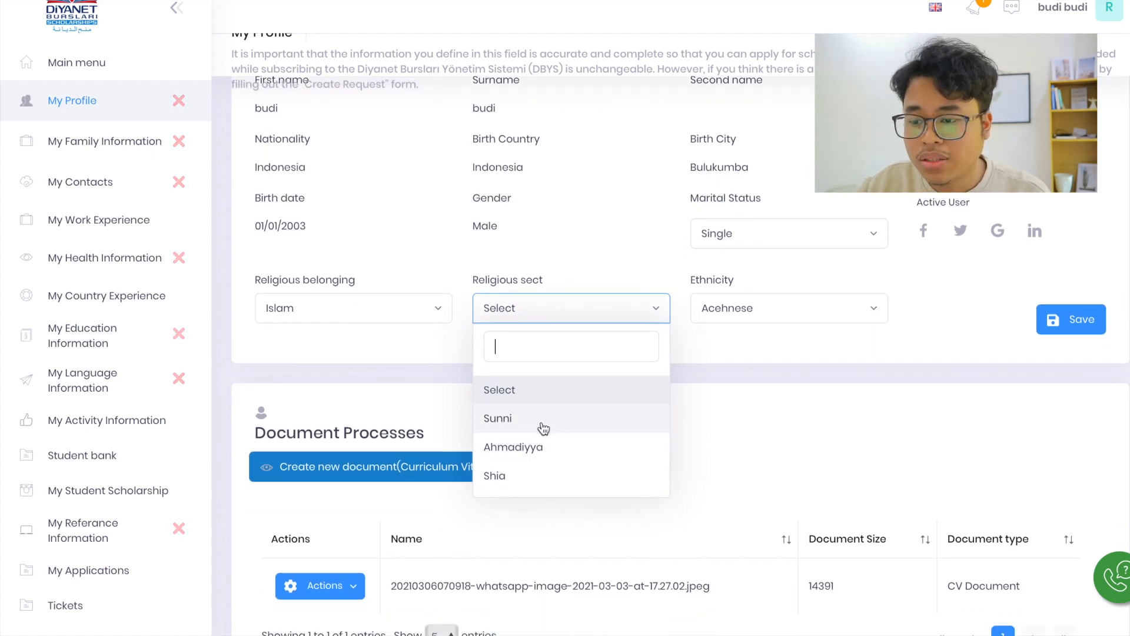
{"action": "left_click", "coordinate": [582, 312]}
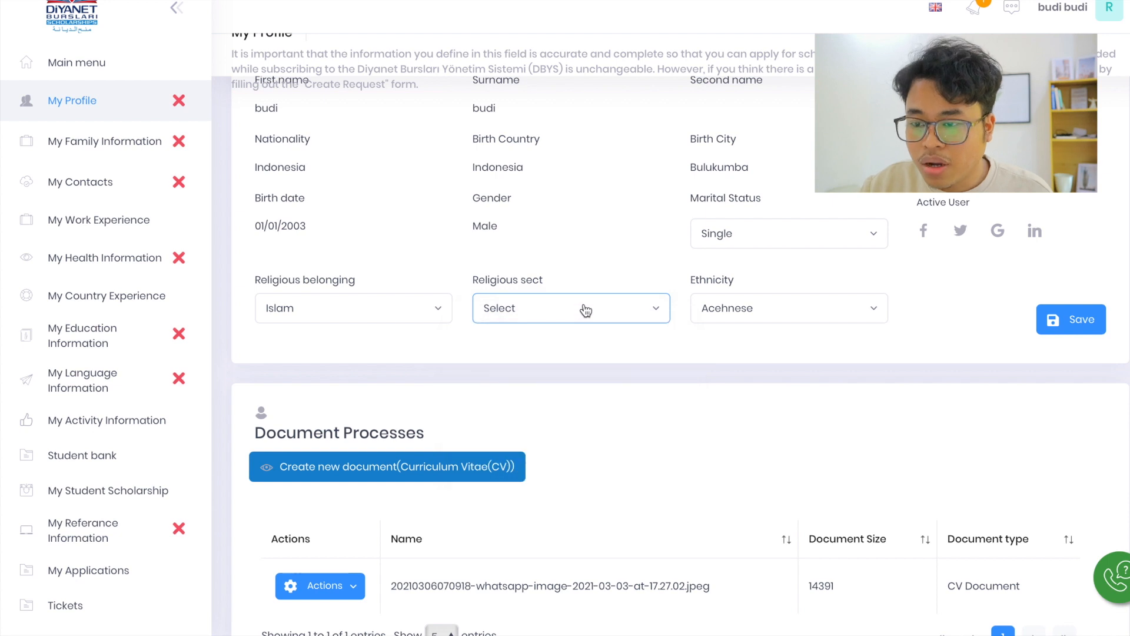
Set the profile's ethnicity to Javanese
{"action": "left_click", "coordinate": [735, 305]}
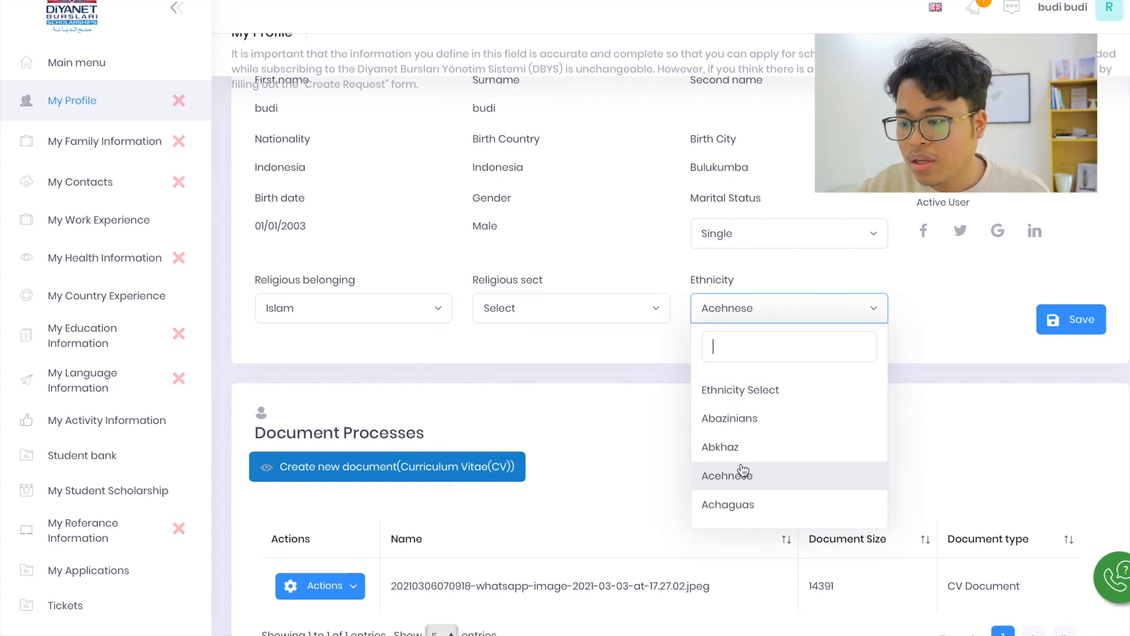
{"action": "type", "text": "java"}
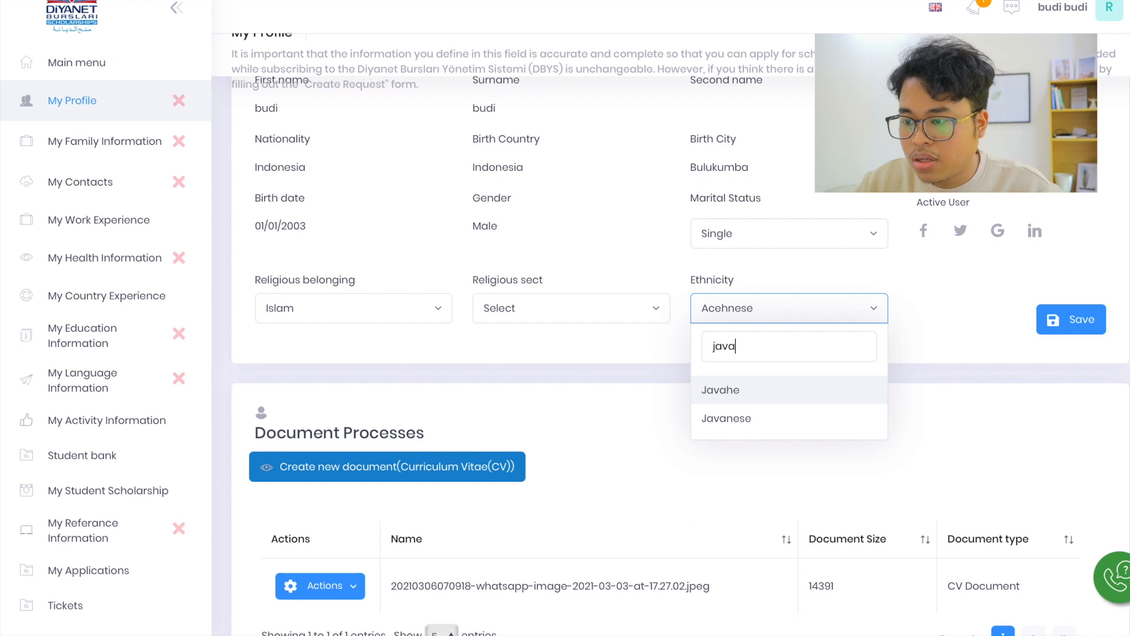
{"action": "left_click", "coordinate": [730, 425]}
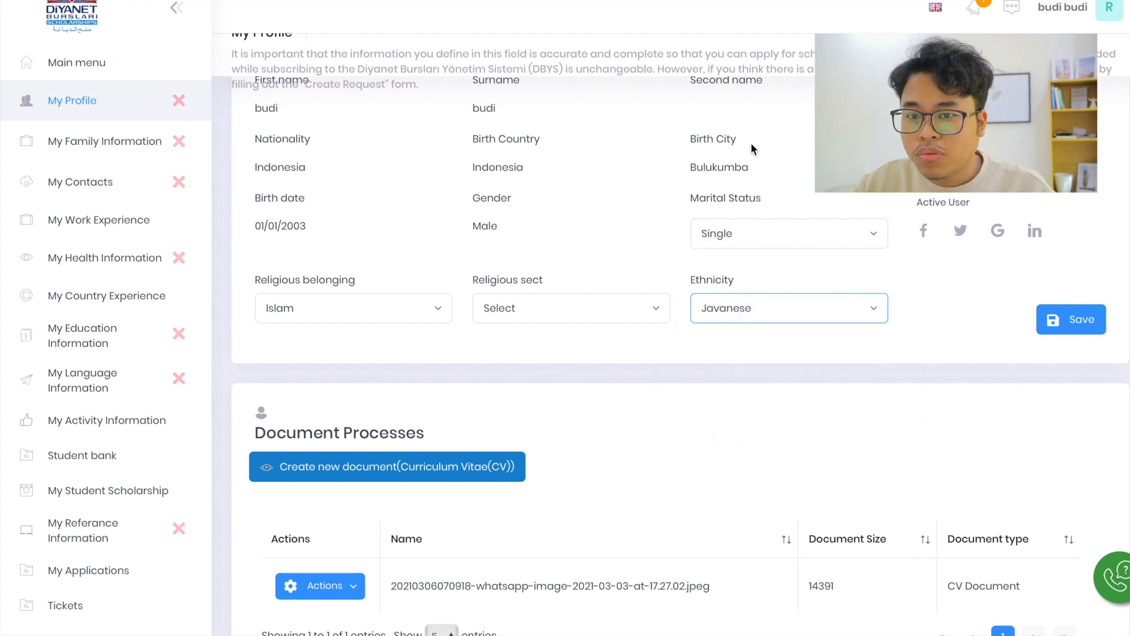
{"action": "scroll", "coordinate": [751, 142], "scroll_direction": "up", "scroll_amount": 1}
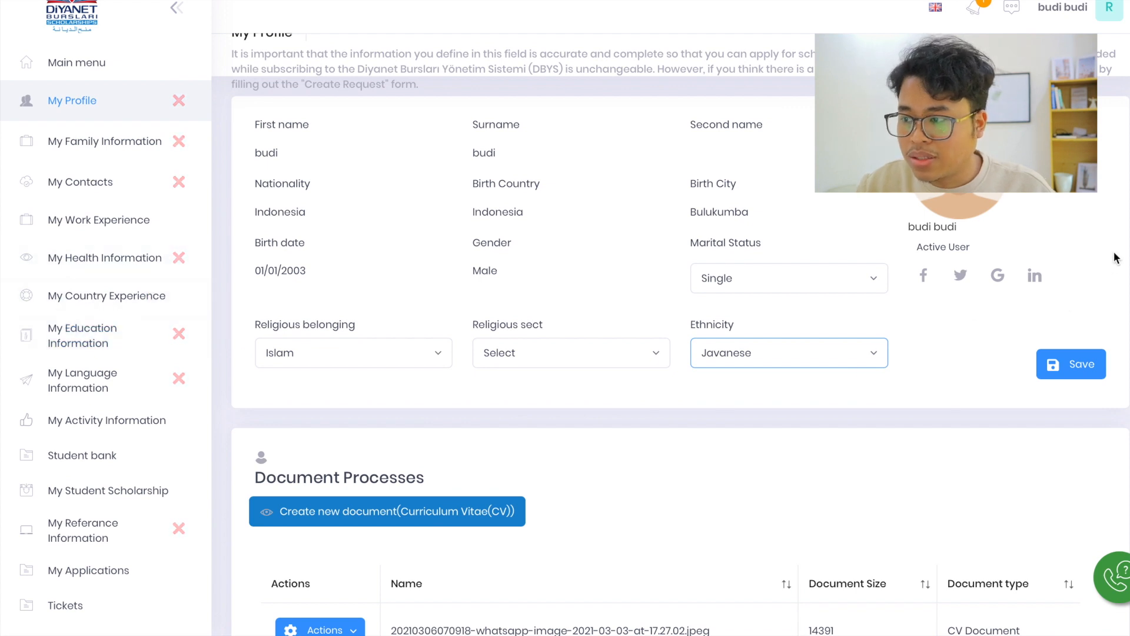
{"action": "scroll", "coordinate": [604, 258], "scroll_direction": "down", "scroll_amount": 4}
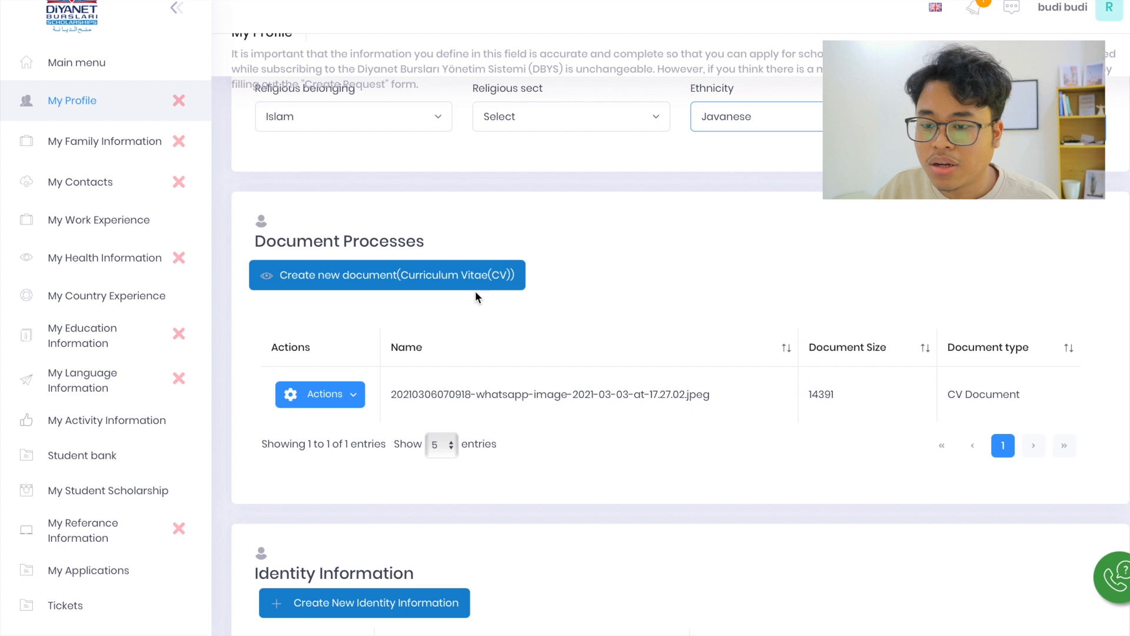
Check the upload form for a new Curriculum Vitae document and close it without adding a file
{"action": "left_click", "coordinate": [454, 280]}
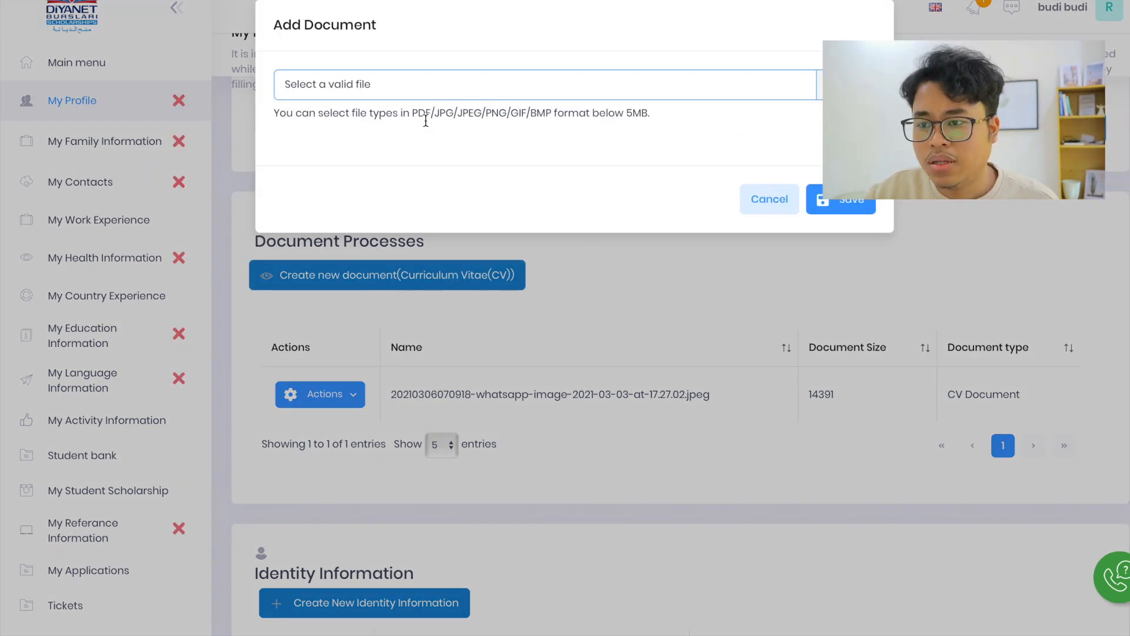
{"action": "left_click", "coordinate": [671, 245]}
{"action": "scroll", "coordinate": [671, 246], "scroll_direction": "down", "scroll_amount": 3}
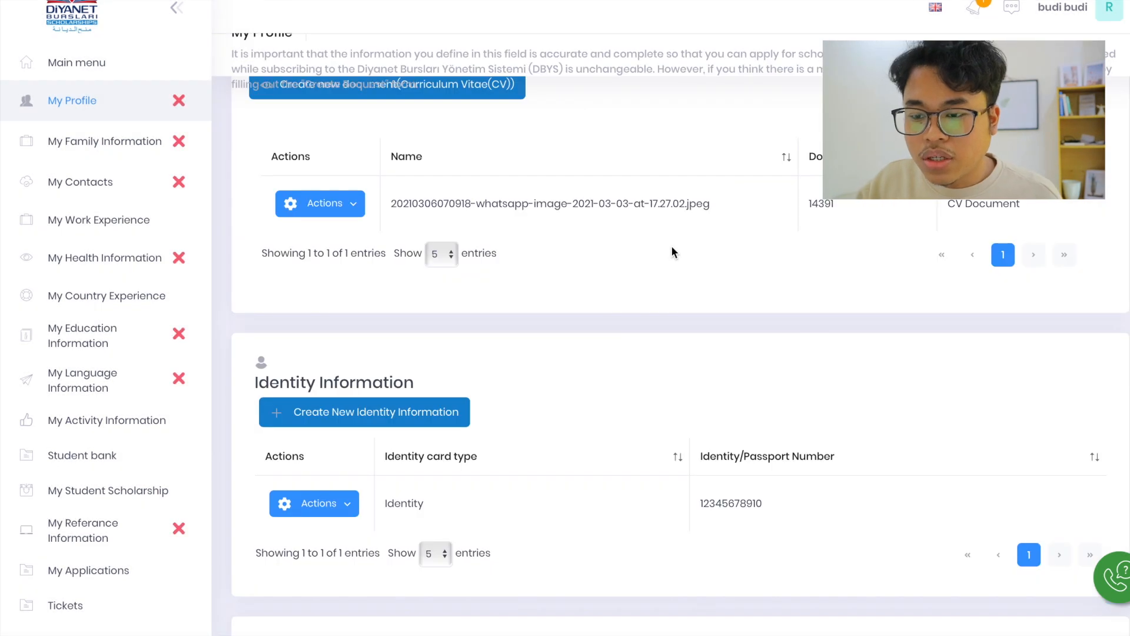
Open the existing identity record for editing and keep Identity as both the identity card and the identity card type
{"action": "scroll", "coordinate": [671, 246], "scroll_direction": "down", "scroll_amount": 2}
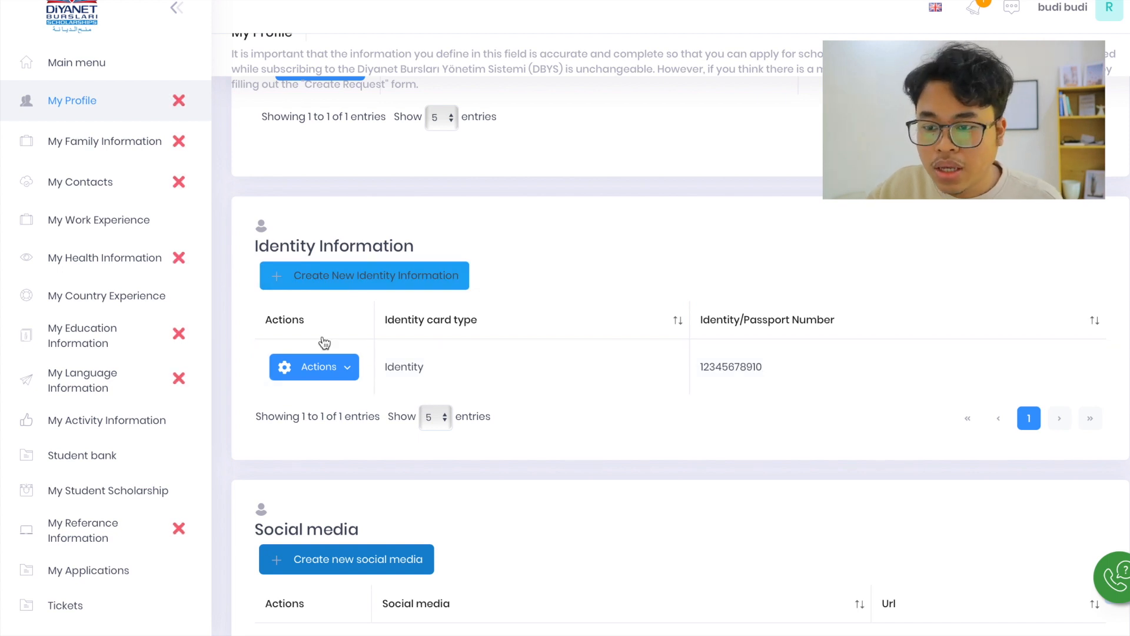
{"action": "left_click", "coordinate": [329, 376]}
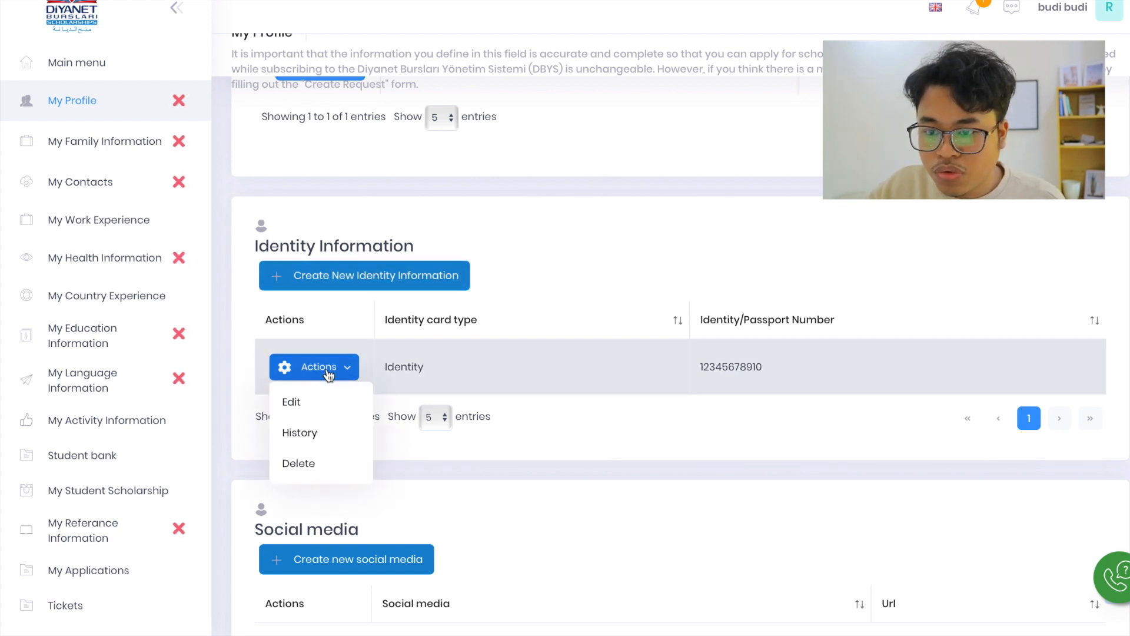
{"action": "left_click", "coordinate": [325, 406]}
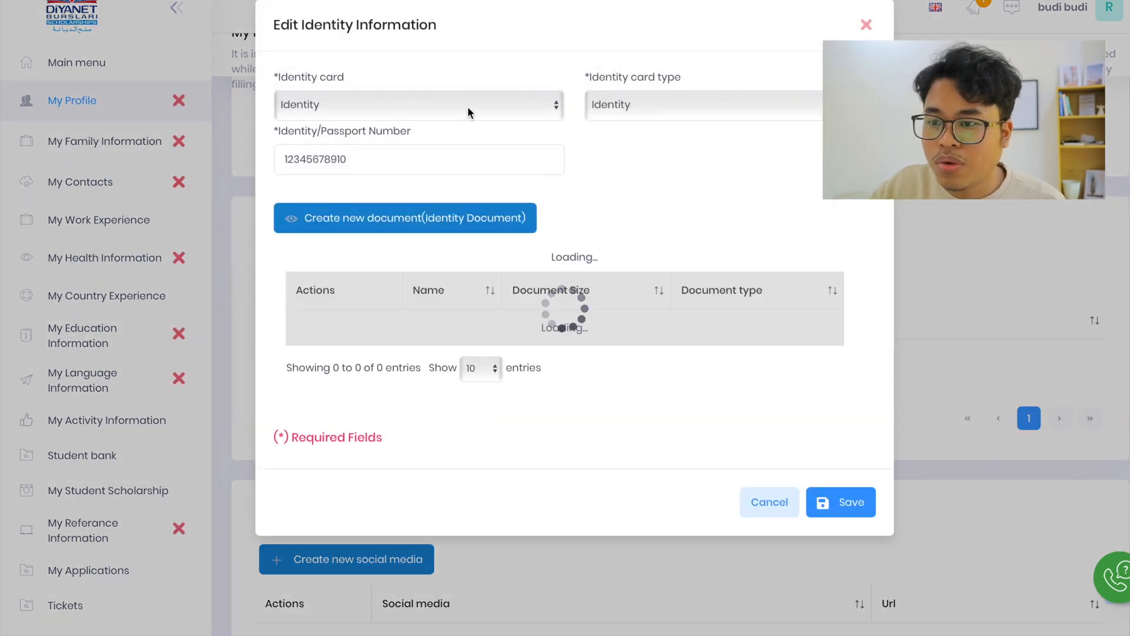
{"action": "left_click", "coordinate": [478, 100]}
{"action": "left_click", "coordinate": [479, 100]}
{"action": "left_click", "coordinate": [479, 100]}
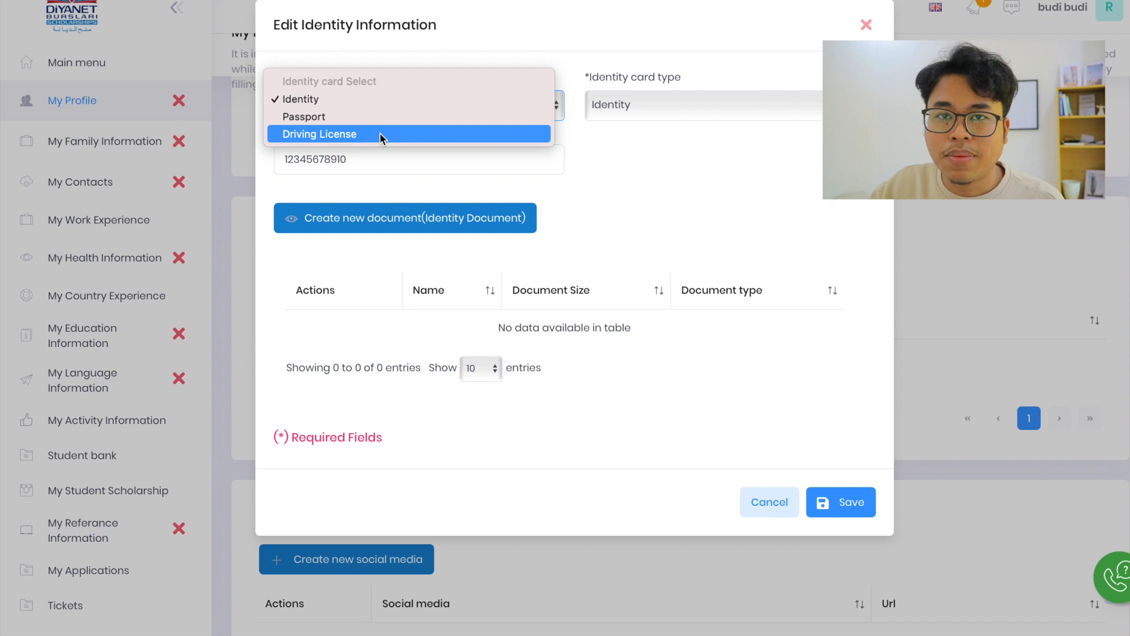
{"action": "left_click", "coordinate": [408, 97]}
{"action": "left_click", "coordinate": [630, 101]}
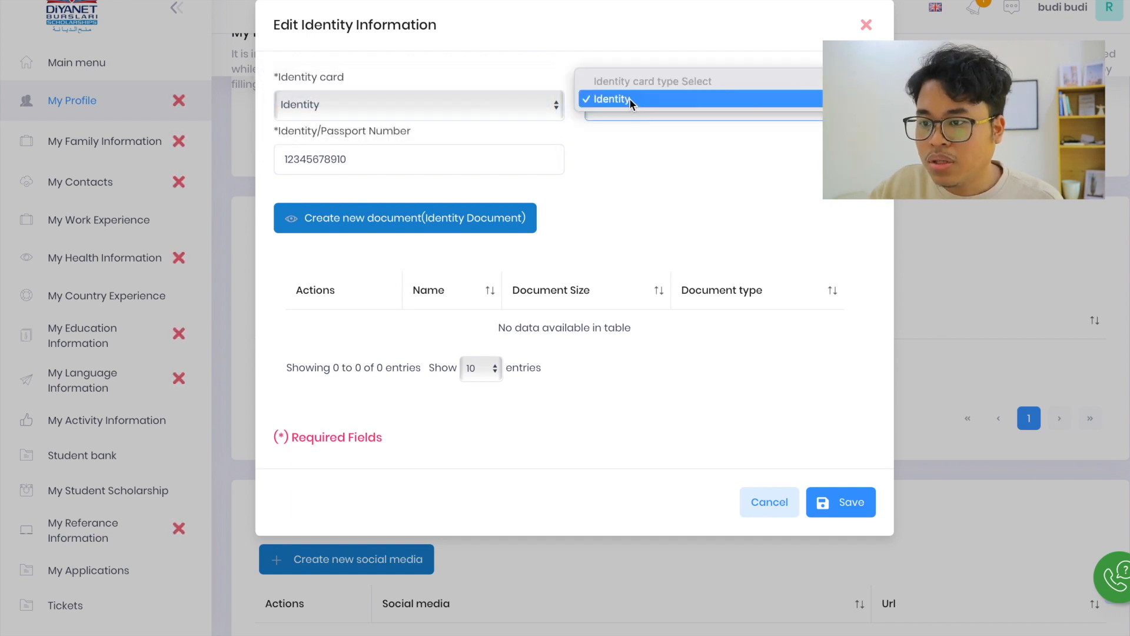
{"action": "left_click", "coordinate": [634, 100]}
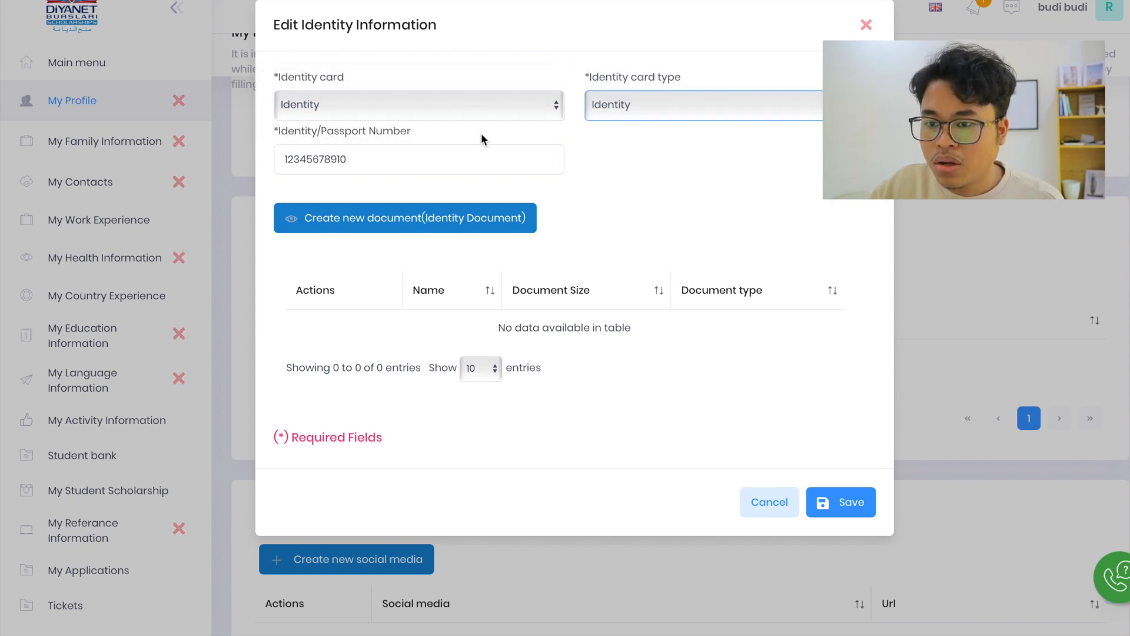
Upload WhatsApp Image 2021-03-03 at 17.27.02.jpeg as the identity document and save the identity information
{"action": "left_click", "coordinate": [370, 223]}
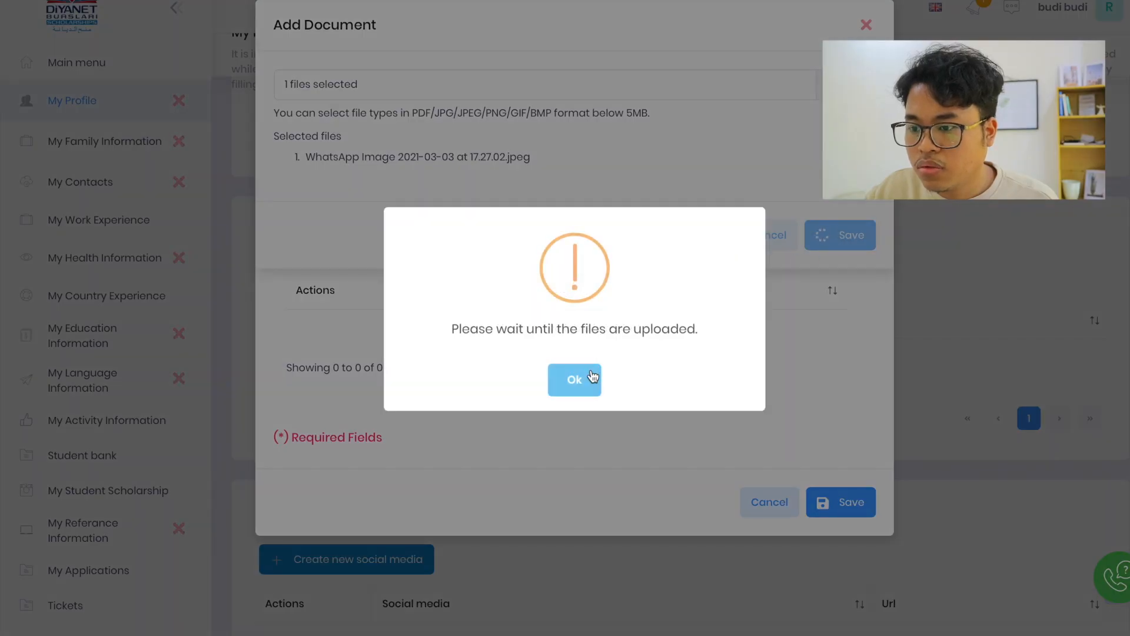
{"action": "left_click", "coordinate": [592, 377]}
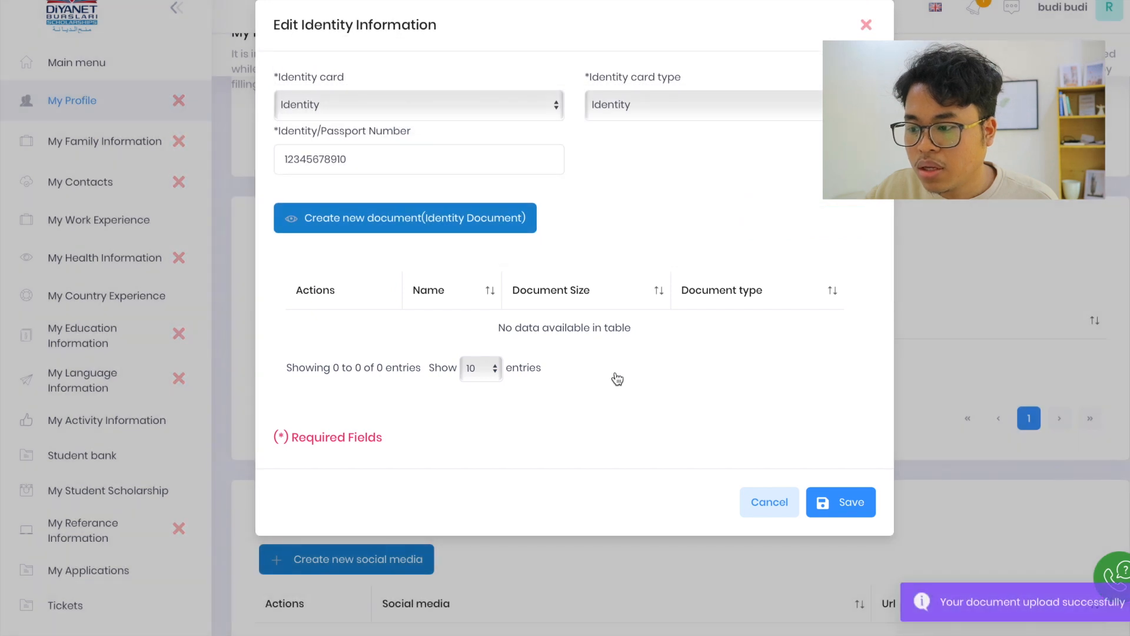
{"action": "left_click", "coordinate": [842, 499]}
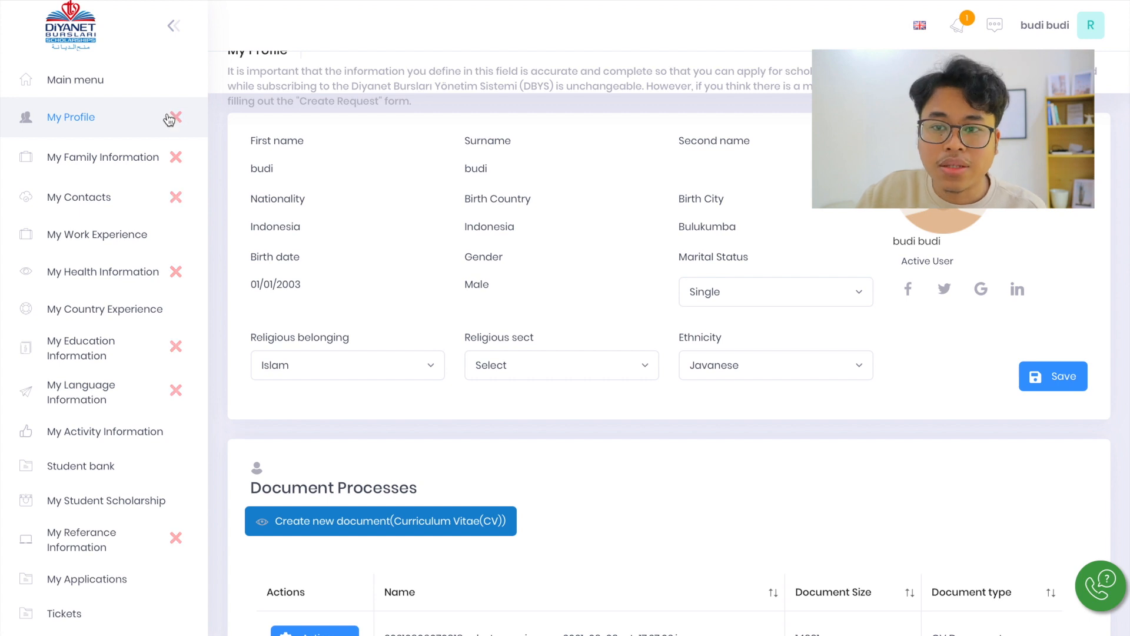
Look over the profile's document and identity sections, and open the My Family Information page
{"action": "scroll", "coordinate": [651, 518], "scroll_direction": "down", "scroll_amount": 5}
{"action": "scroll", "coordinate": [652, 518], "scroll_direction": "down", "scroll_amount": 3}
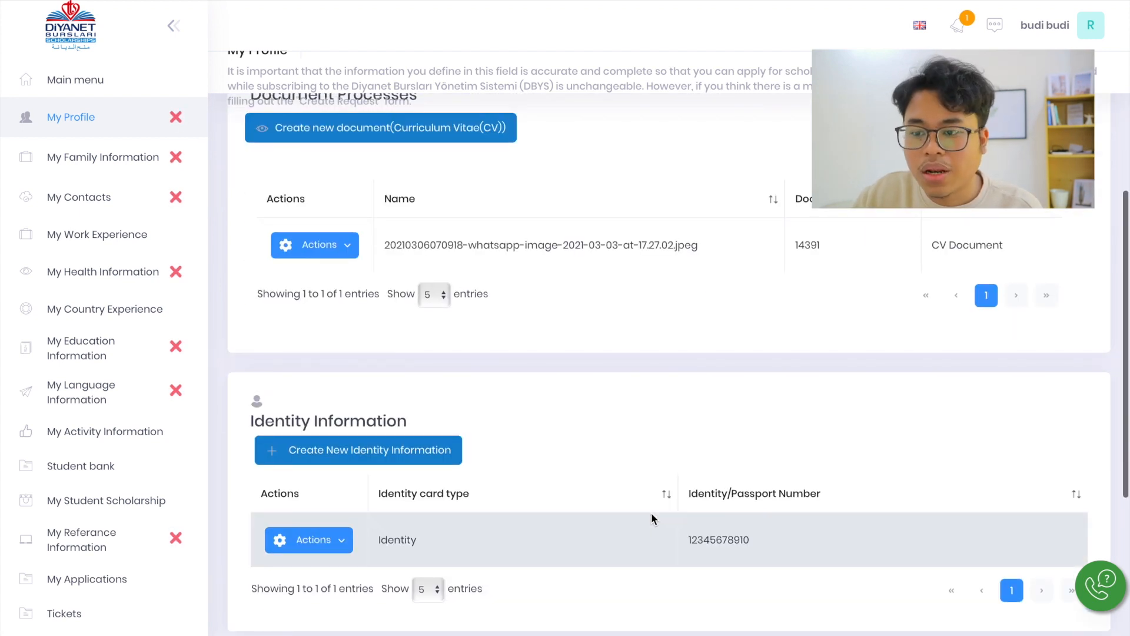
{"action": "scroll", "coordinate": [652, 518], "scroll_direction": "up", "scroll_amount": 8}
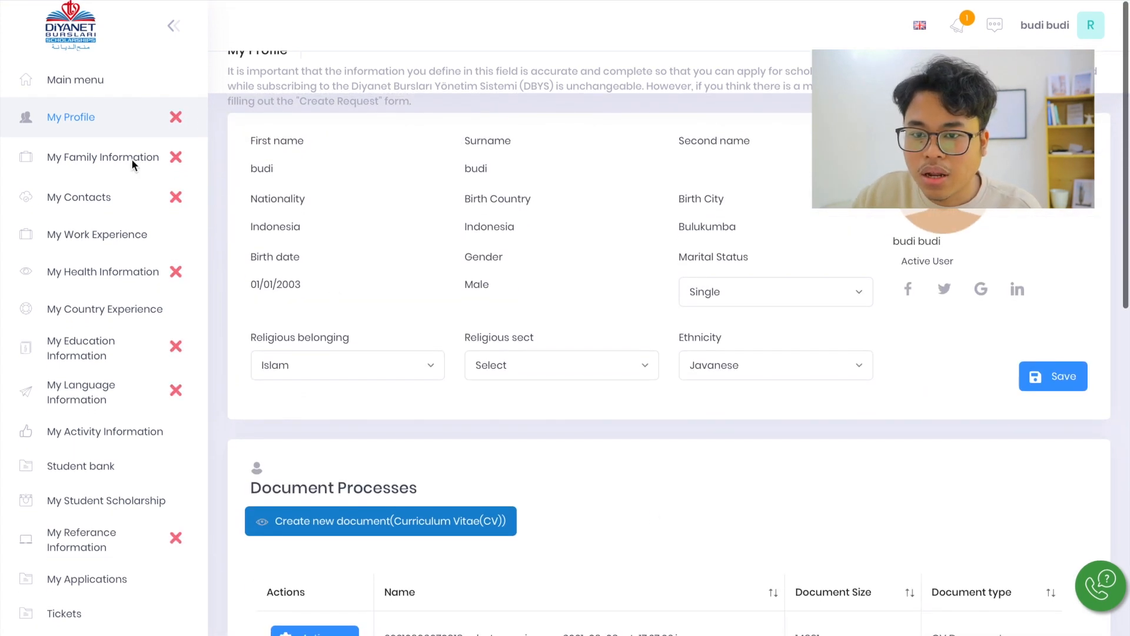
{"action": "left_click", "coordinate": [102, 164]}
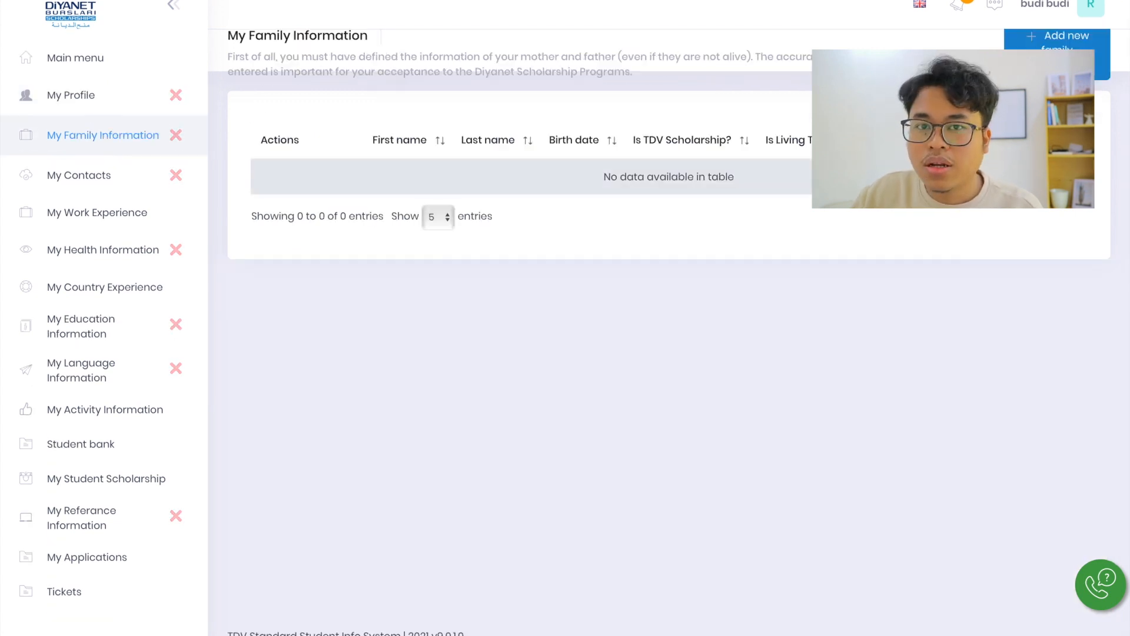
Start a new family record with Mother as the family degree and Undergraduate as the education level
{"action": "left_click", "coordinate": [1057, 55]}
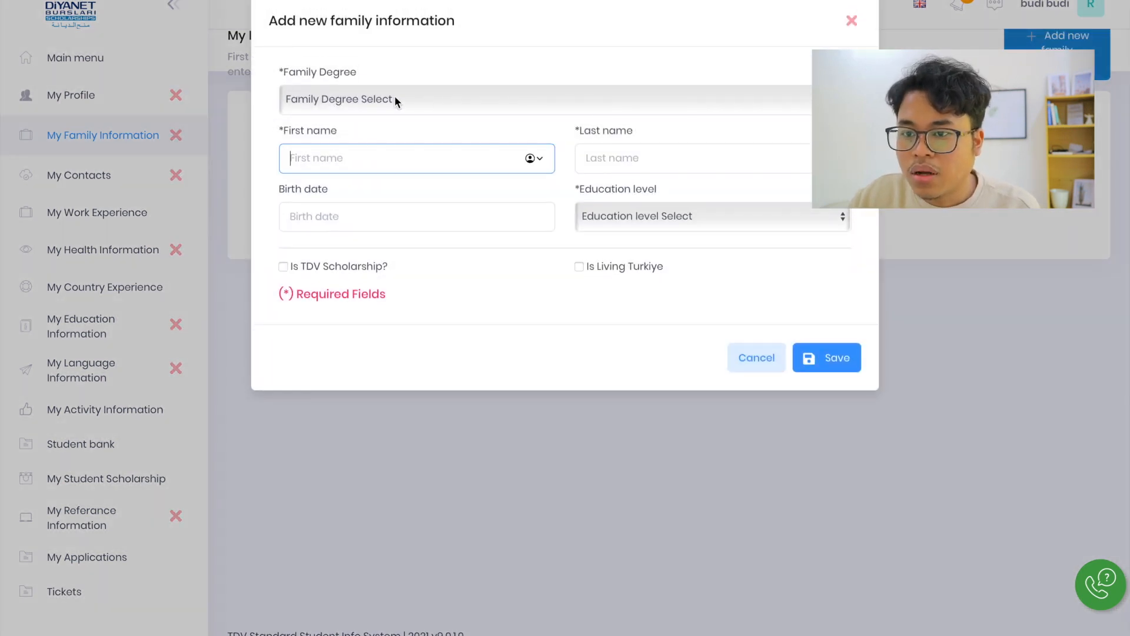
{"action": "left_click", "coordinate": [395, 98]}
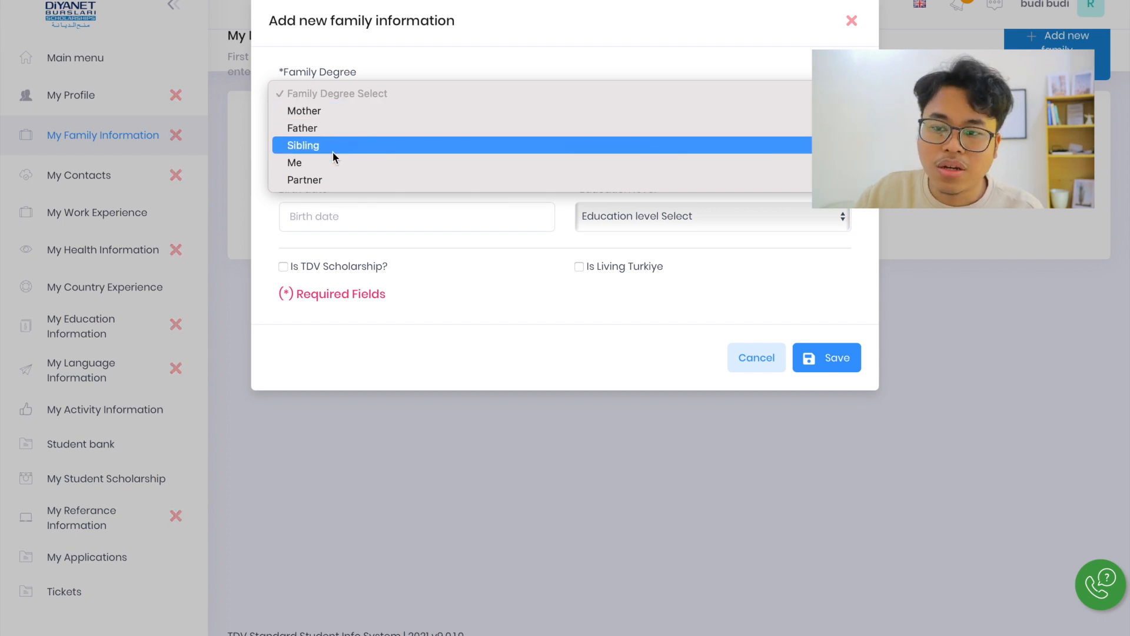
{"action": "left_click", "coordinate": [320, 112]}
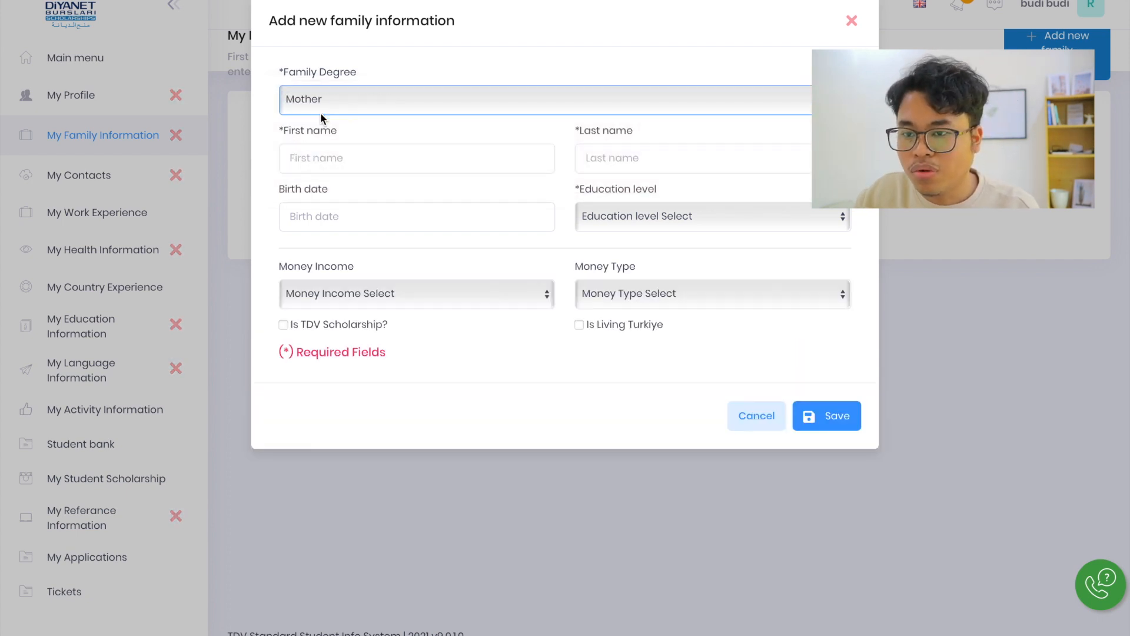
{"action": "left_click", "coordinate": [369, 155]}
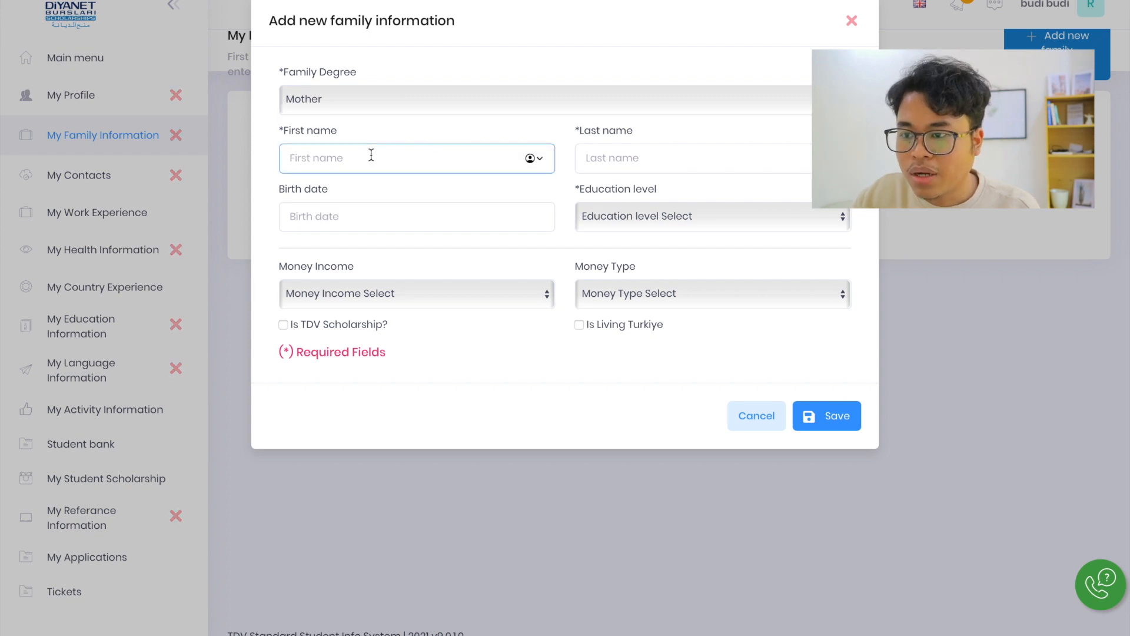
{"action": "left_click", "coordinate": [603, 164]}
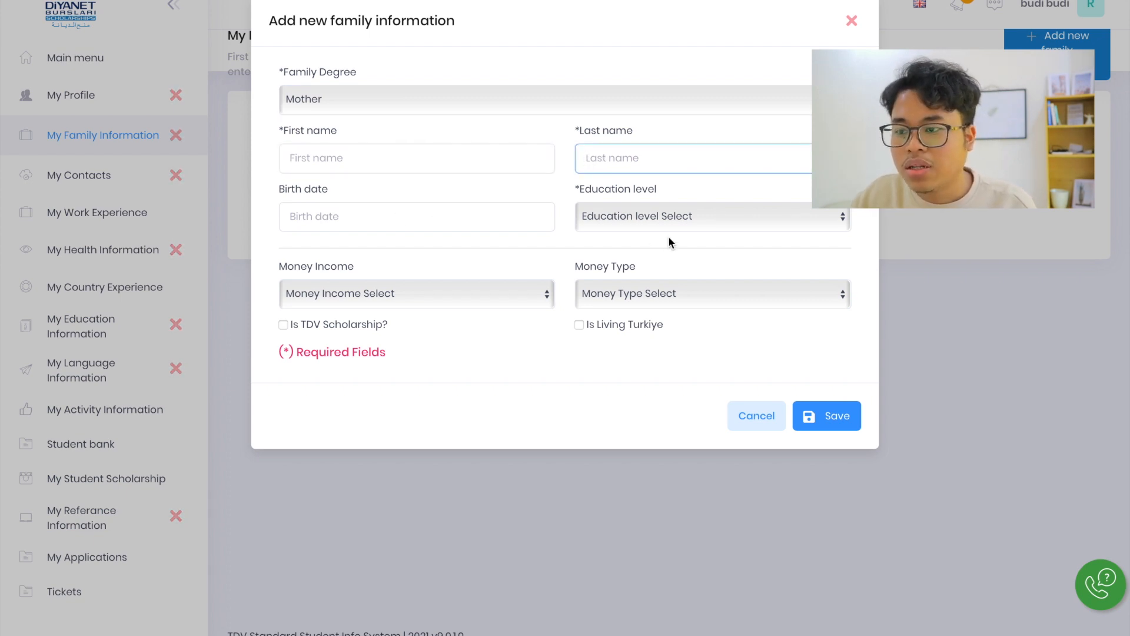
{"action": "left_click", "coordinate": [651, 216]}
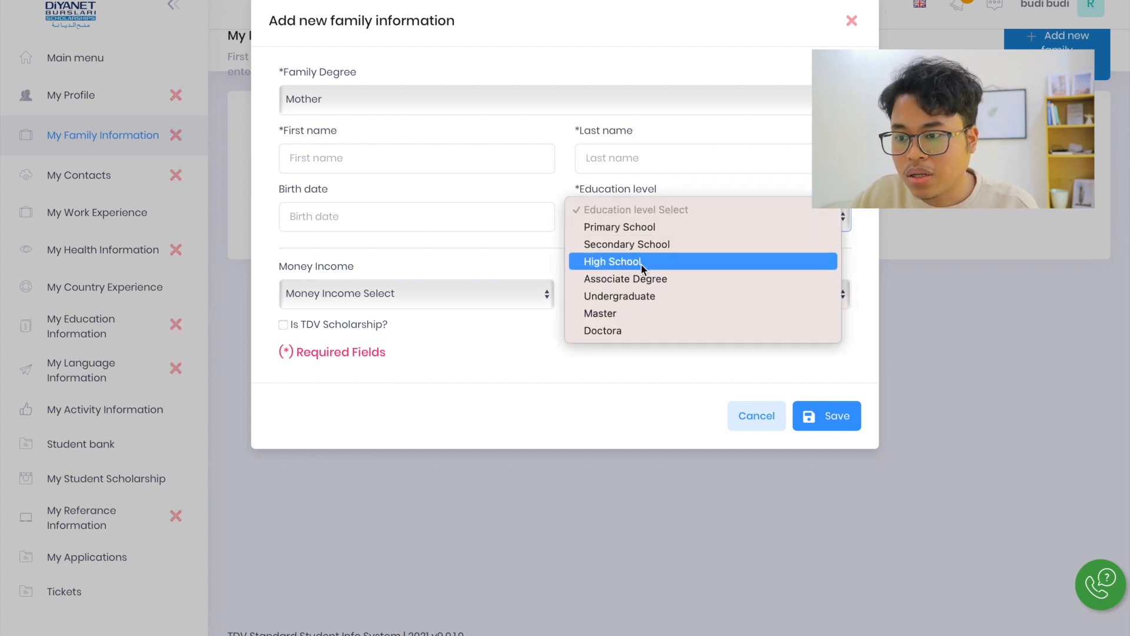
{"action": "left_click", "coordinate": [623, 297]}
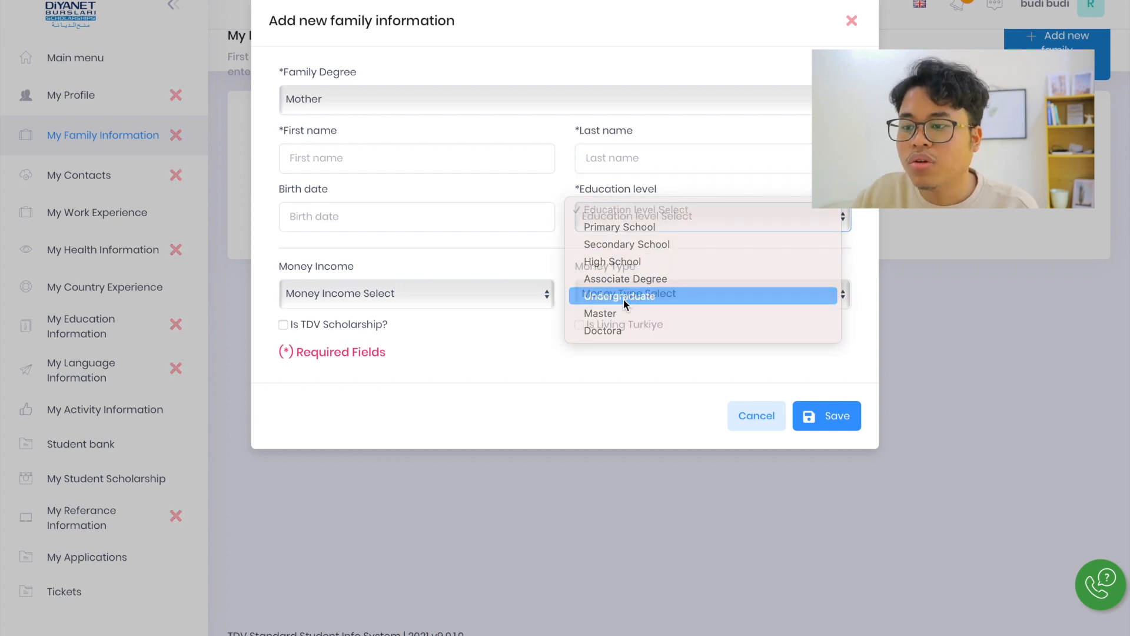
Review the money income and money type options without choosing any, and cancel the new family record
{"action": "left_click", "coordinate": [346, 292]}
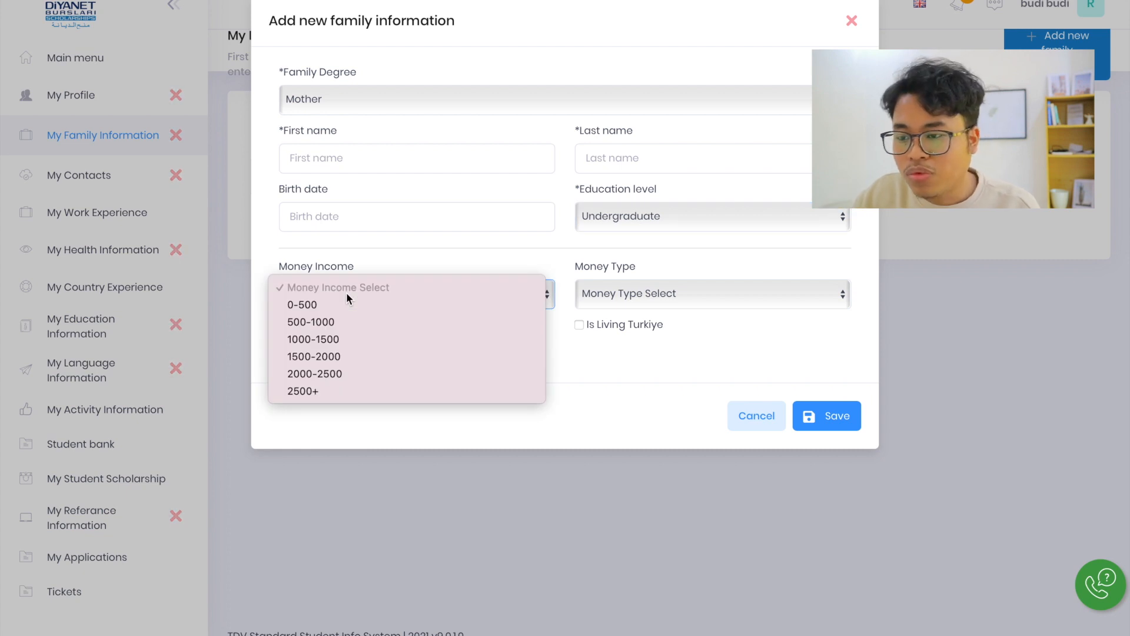
{"action": "left_click", "coordinate": [624, 291]}
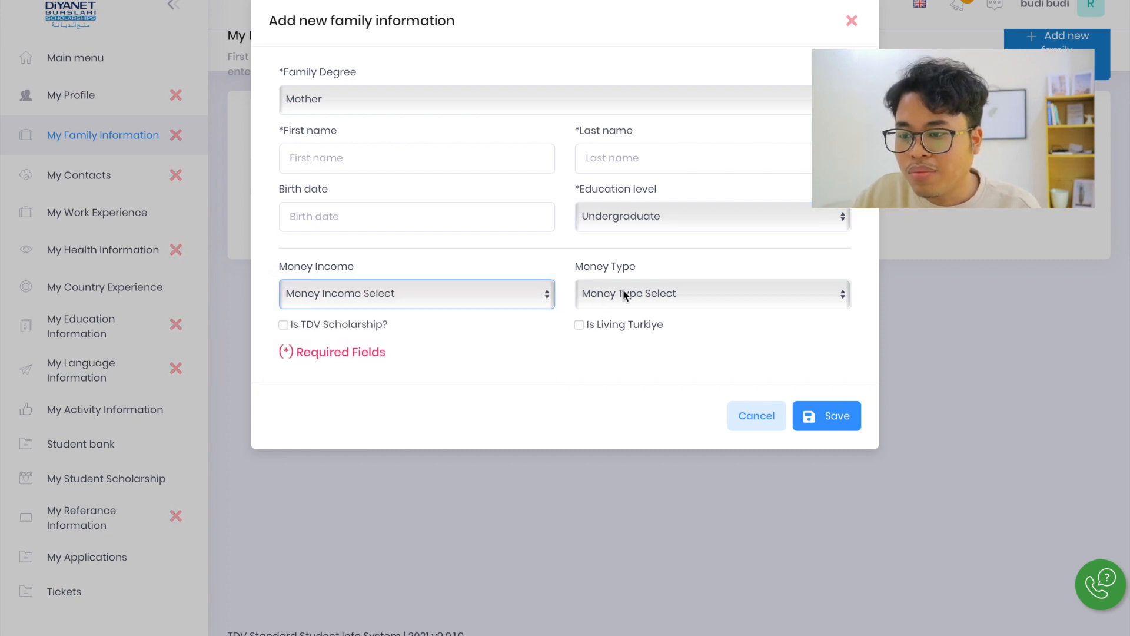
{"action": "left_click", "coordinate": [623, 292]}
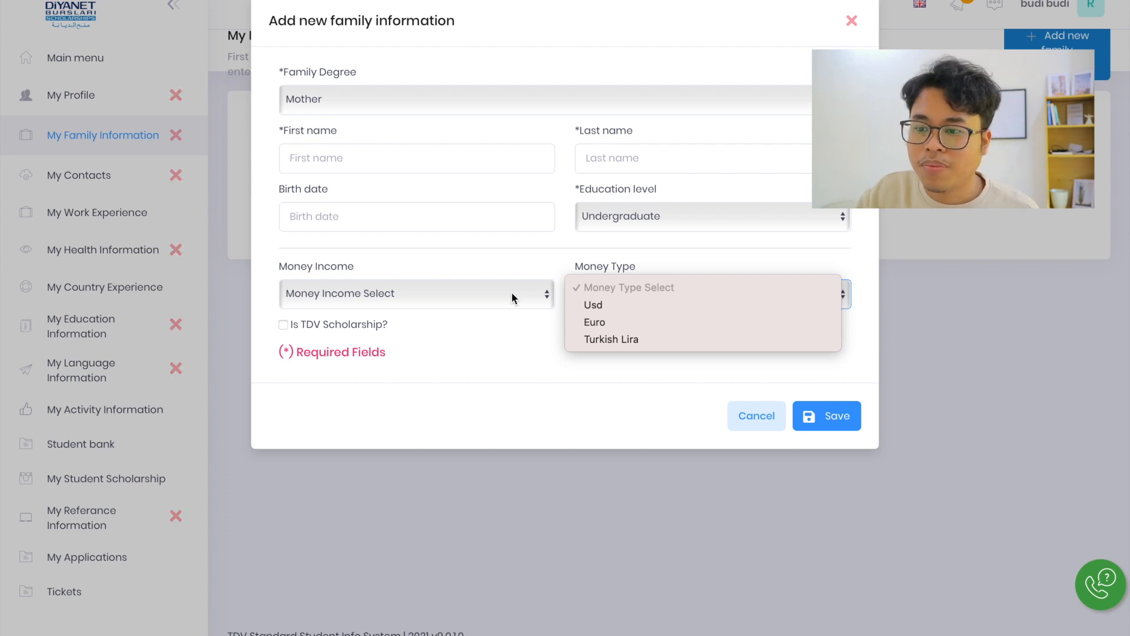
{"action": "left_click", "coordinate": [525, 345]}
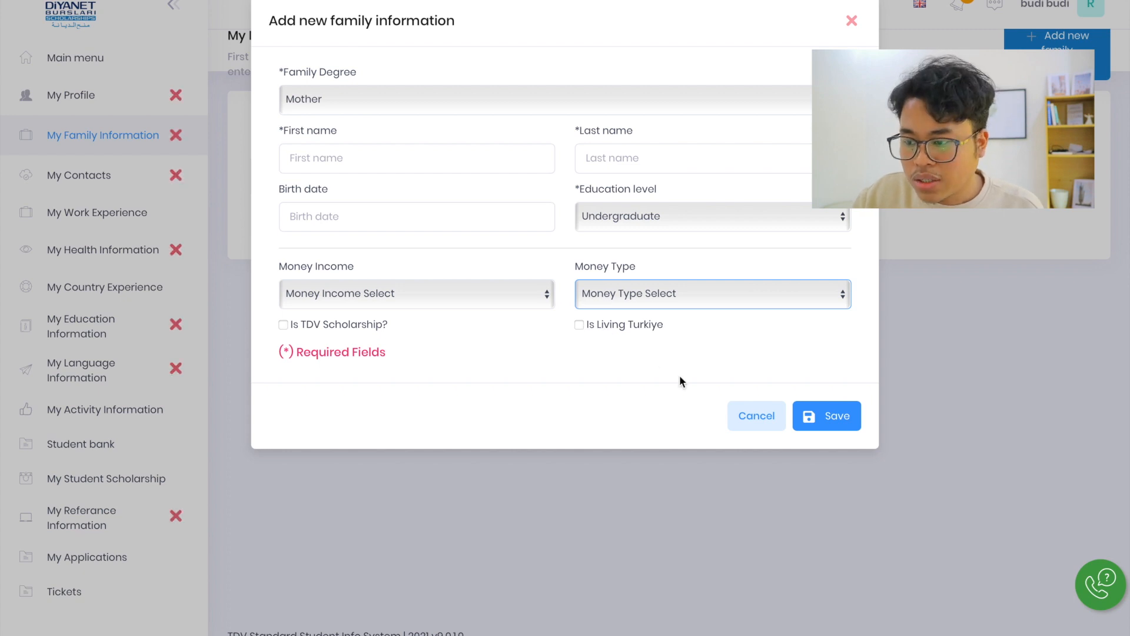
{"action": "left_click", "coordinate": [758, 423]}
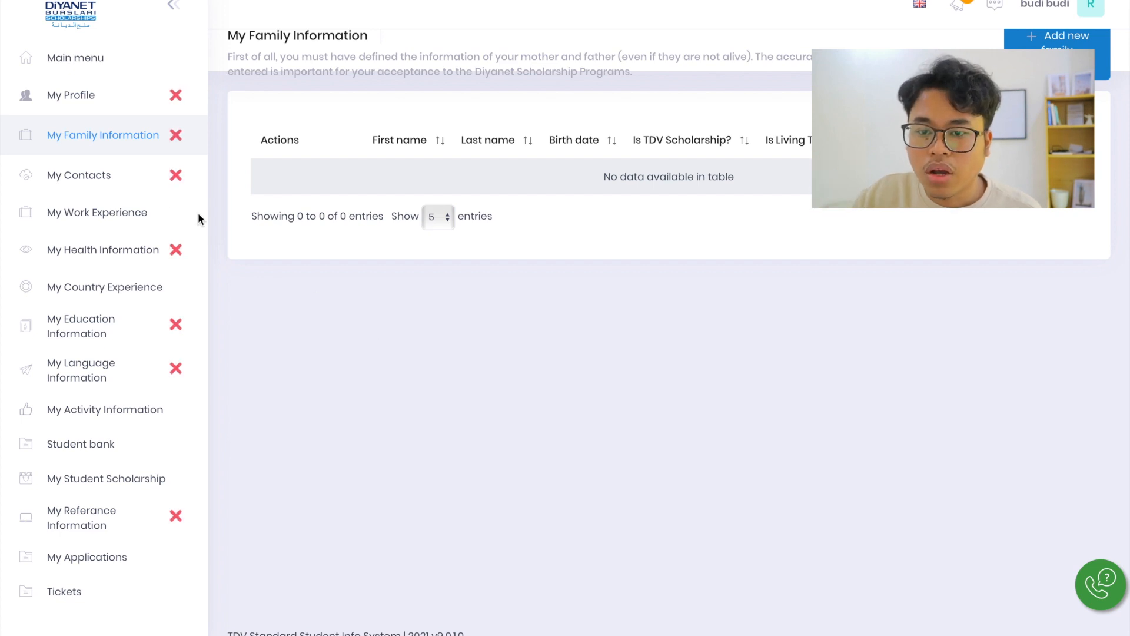
Start a new contact on the My Contacts page and set the Phone 2 country code to Indonesia (+62)
{"action": "left_click", "coordinate": [94, 175]}
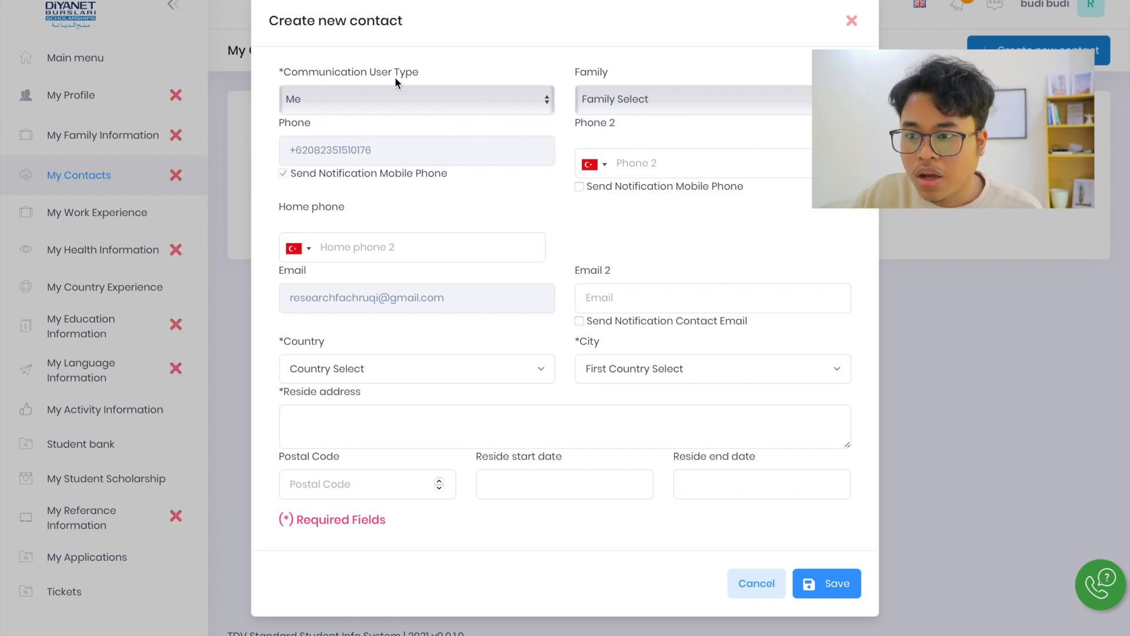
{"action": "left_click", "coordinate": [607, 170]}
{"action": "key", "text": "i"}
{"action": "key", "text": "n"}
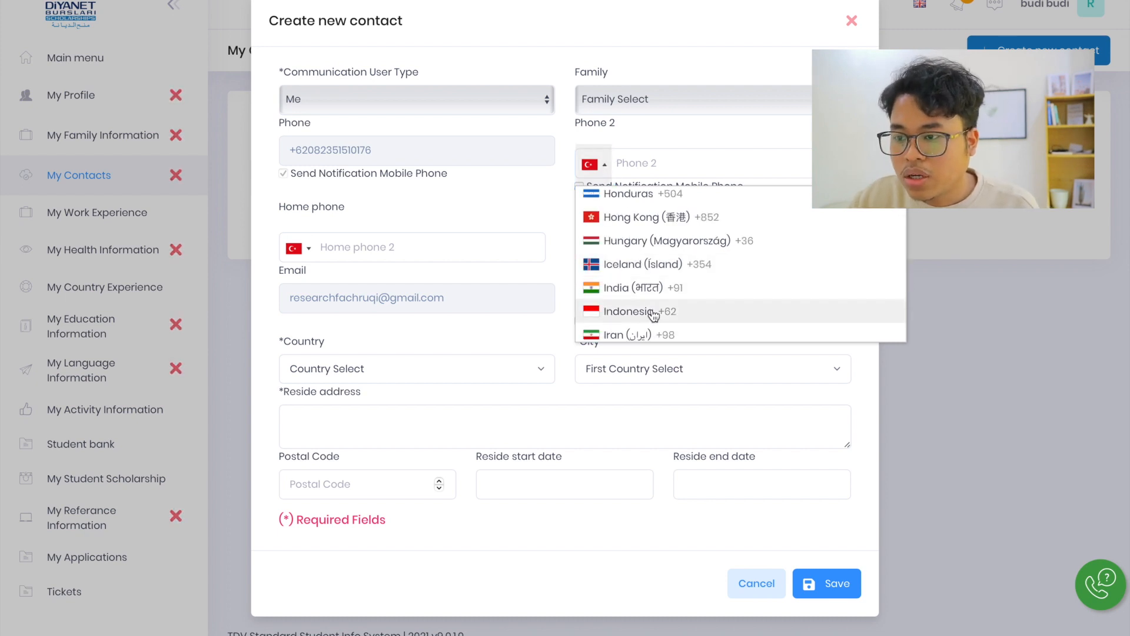
{"action": "left_click", "coordinate": [653, 313]}
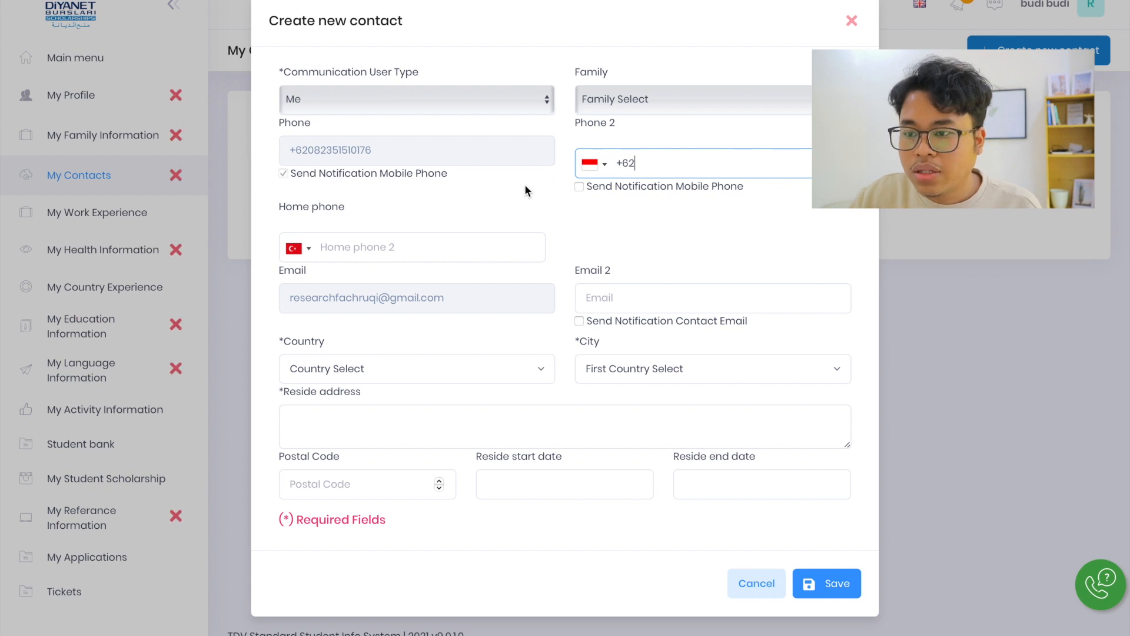
Enable mobile phone notifications for Phone 2 and contact email notifications for Email 2
{"action": "left_click", "coordinate": [581, 188]}
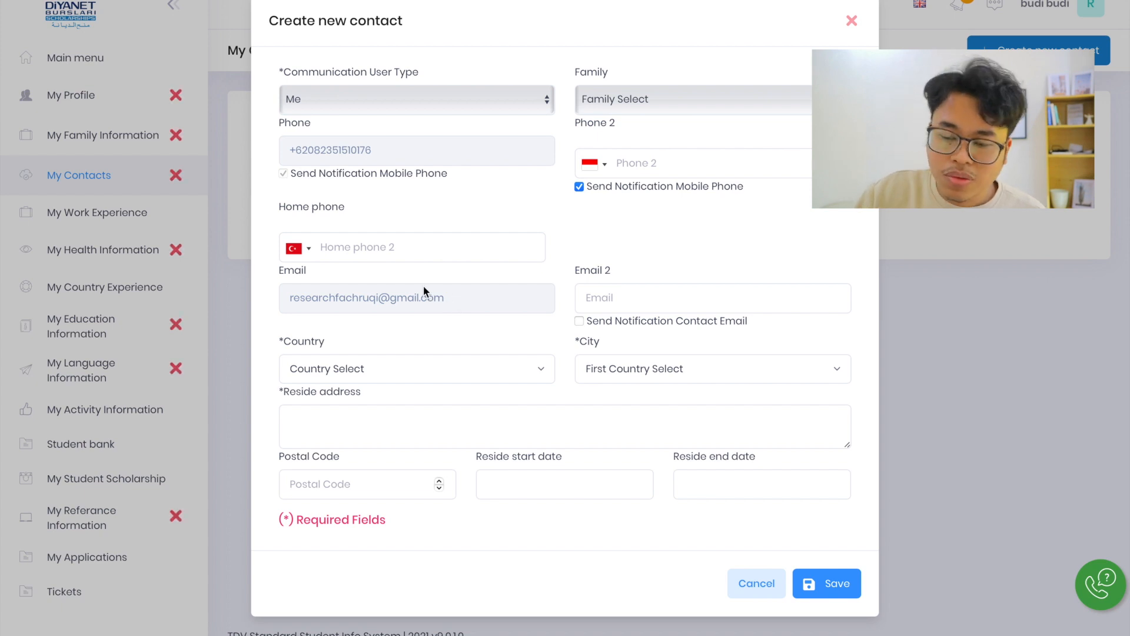
{"action": "left_click", "coordinate": [652, 298]}
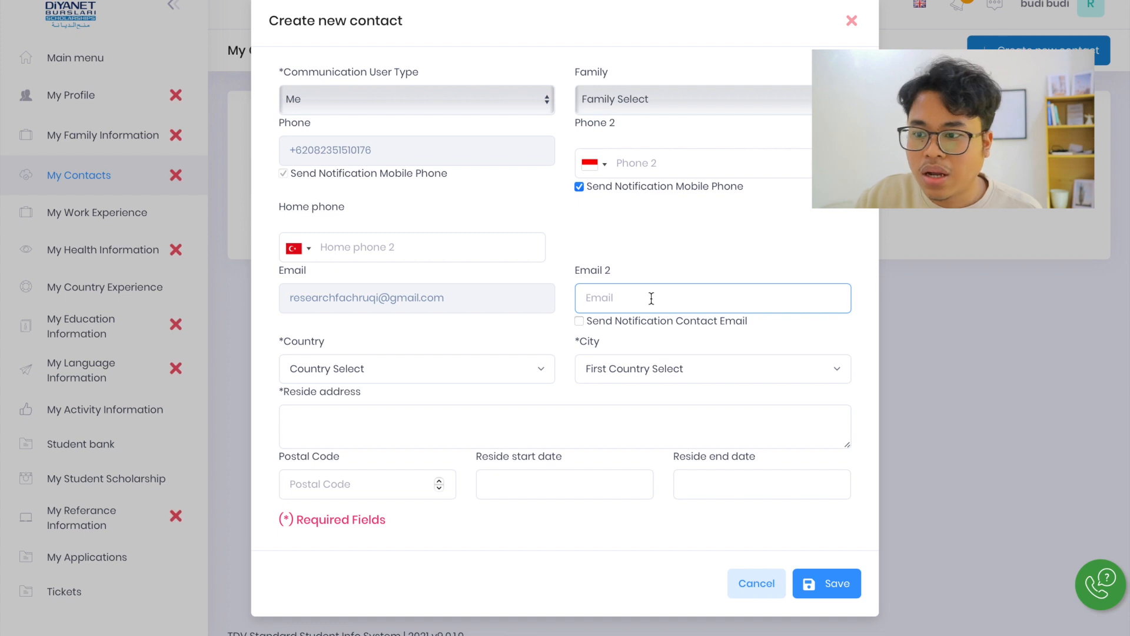
{"action": "left_click", "coordinate": [579, 321]}
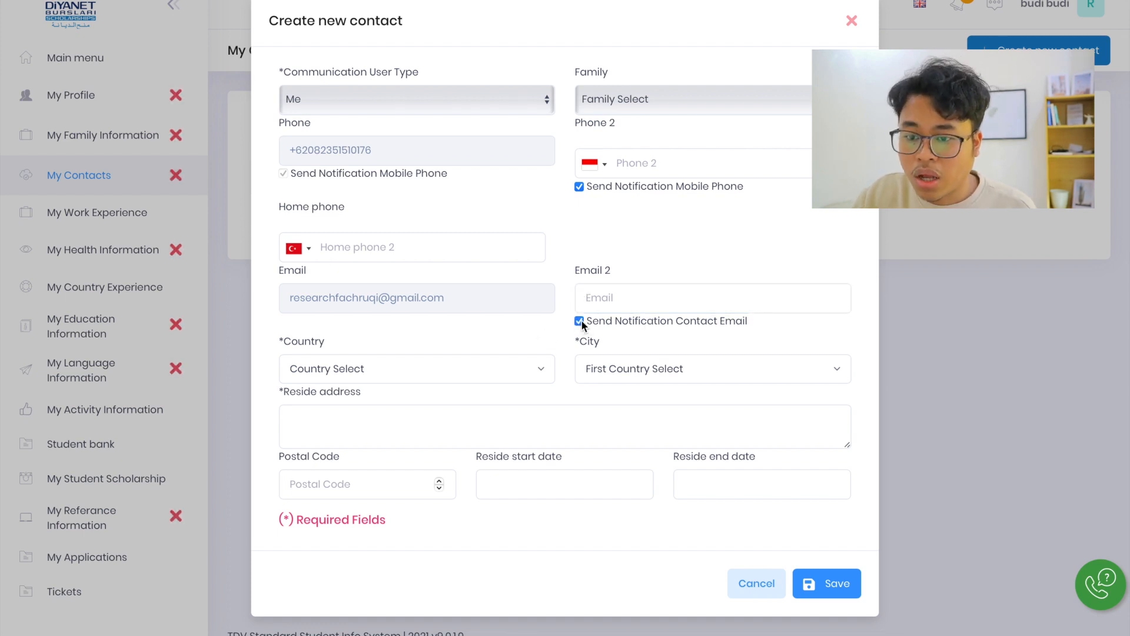
Review the contact's country and city lists without choosing an entry, and go to the reside address field
{"action": "left_click", "coordinate": [440, 370]}
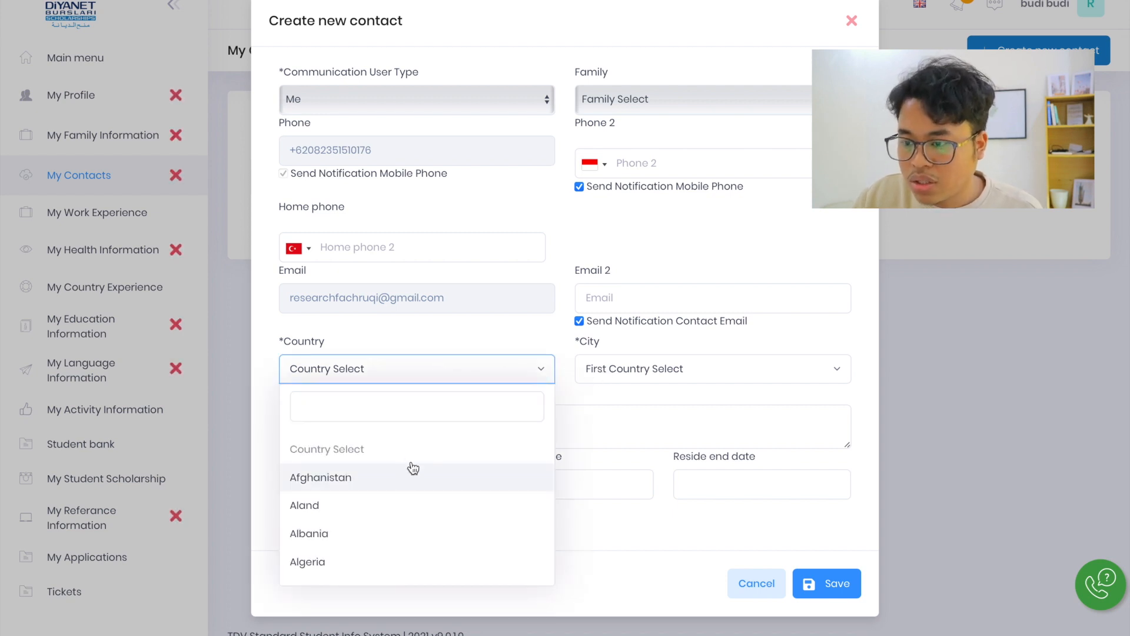
{"action": "left_click", "coordinate": [634, 368]}
{"action": "left_click", "coordinate": [633, 371]}
{"action": "left_click", "coordinate": [603, 378]}
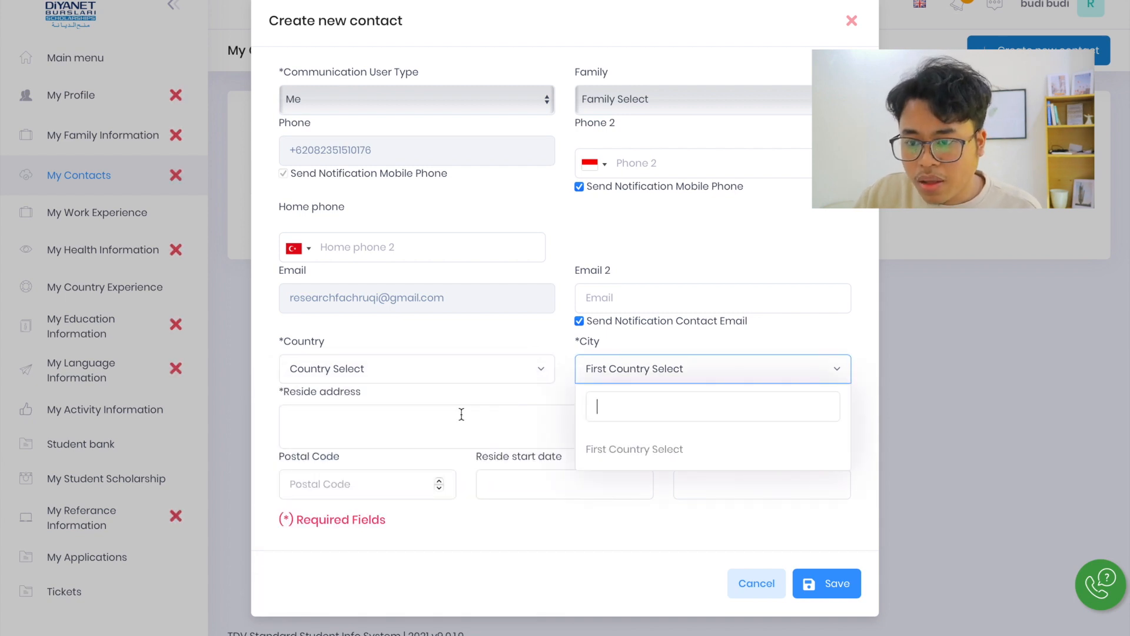
{"action": "left_click", "coordinate": [462, 415]}
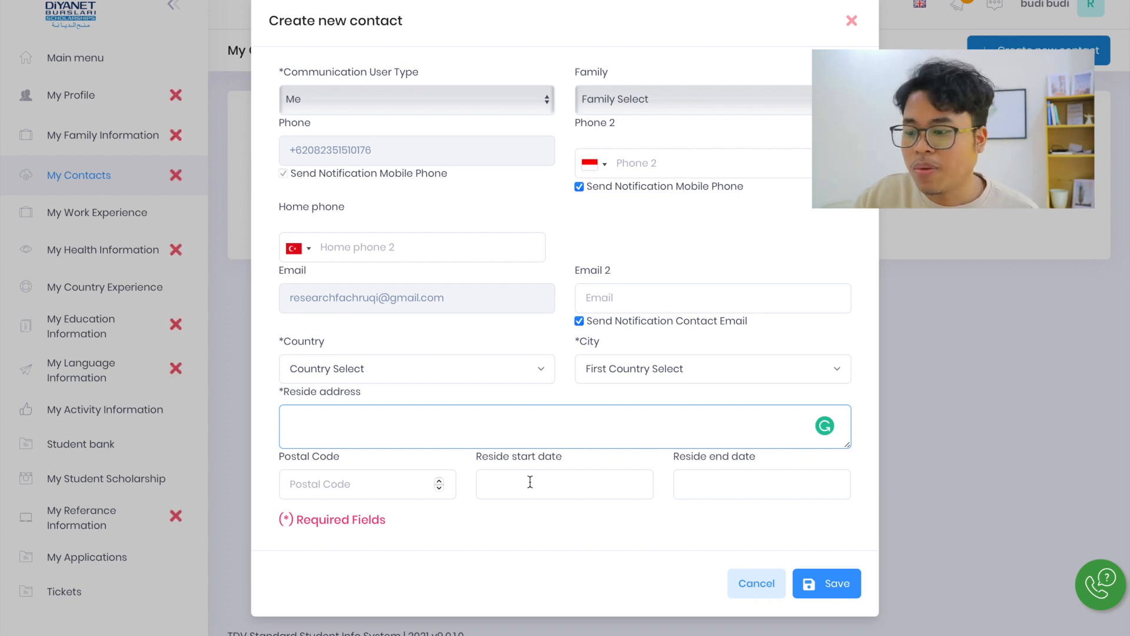
Cancel the new contact and start a new work experience record on the My Work Experience page
{"action": "left_click", "coordinate": [767, 587]}
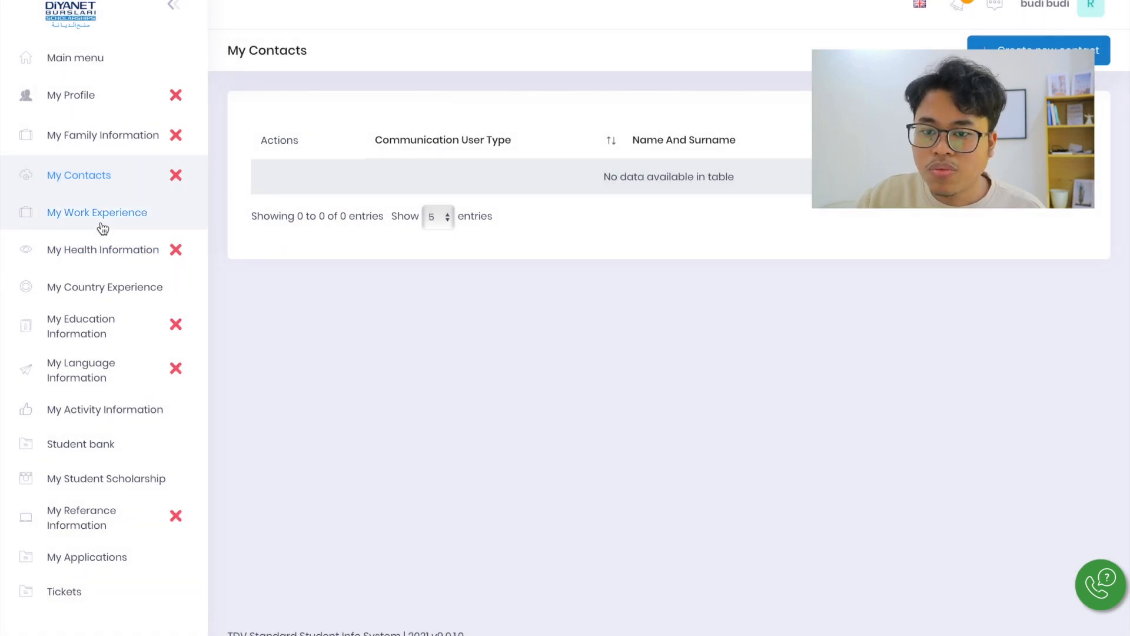
{"action": "left_click", "coordinate": [103, 227]}
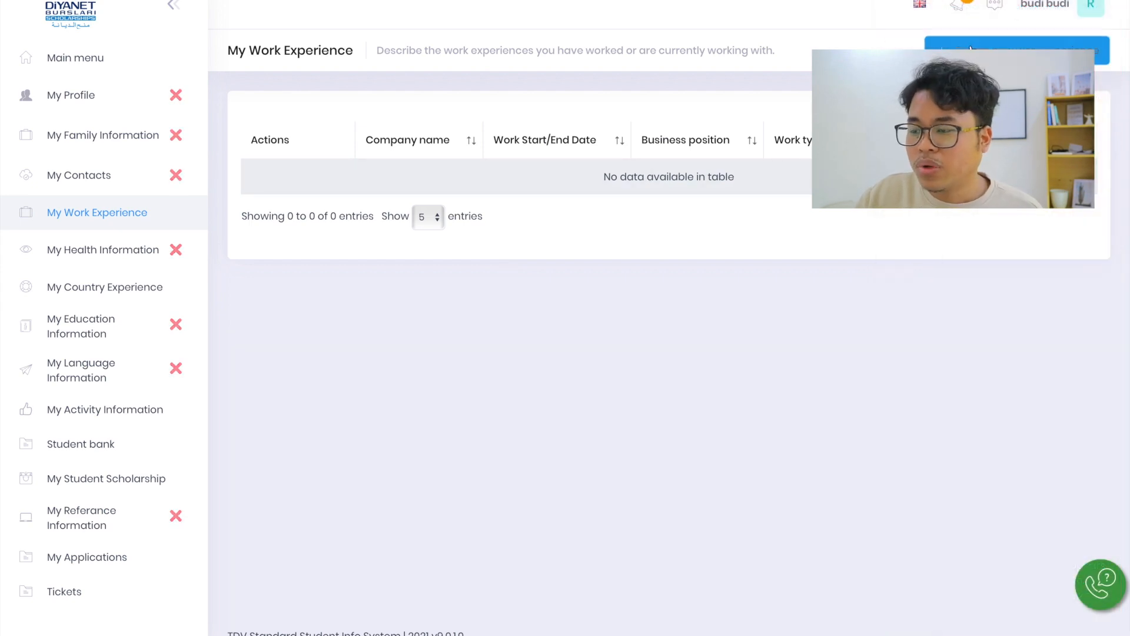
{"action": "left_click", "coordinate": [1017, 55]}
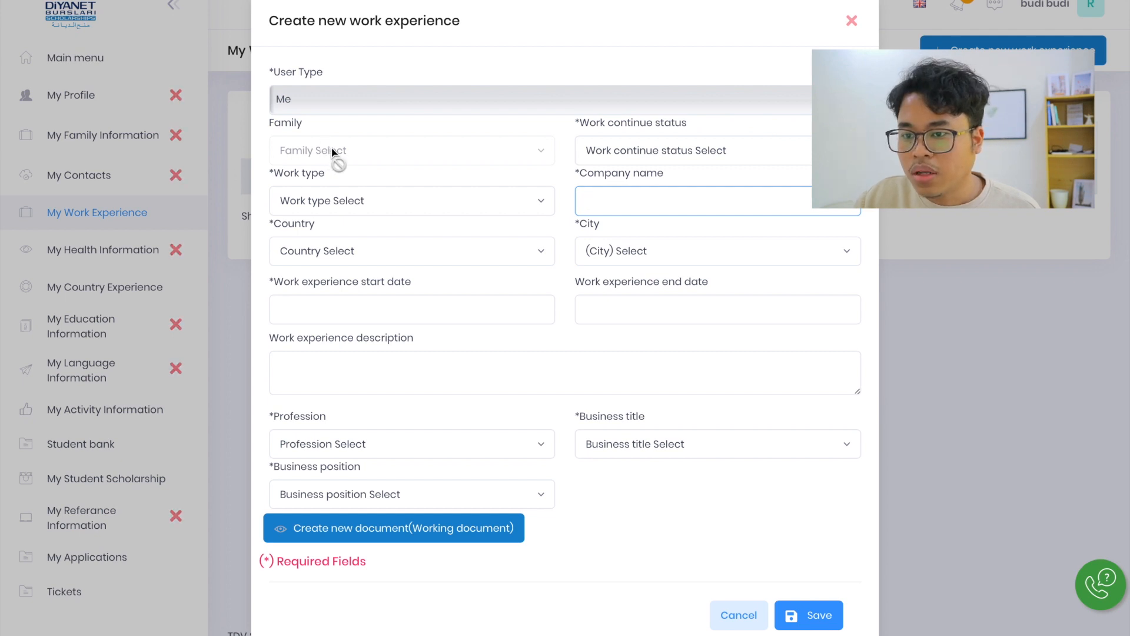
Review the work continue status and work type options without choosing any, and go to the company name field
{"action": "left_click", "coordinate": [524, 154]}
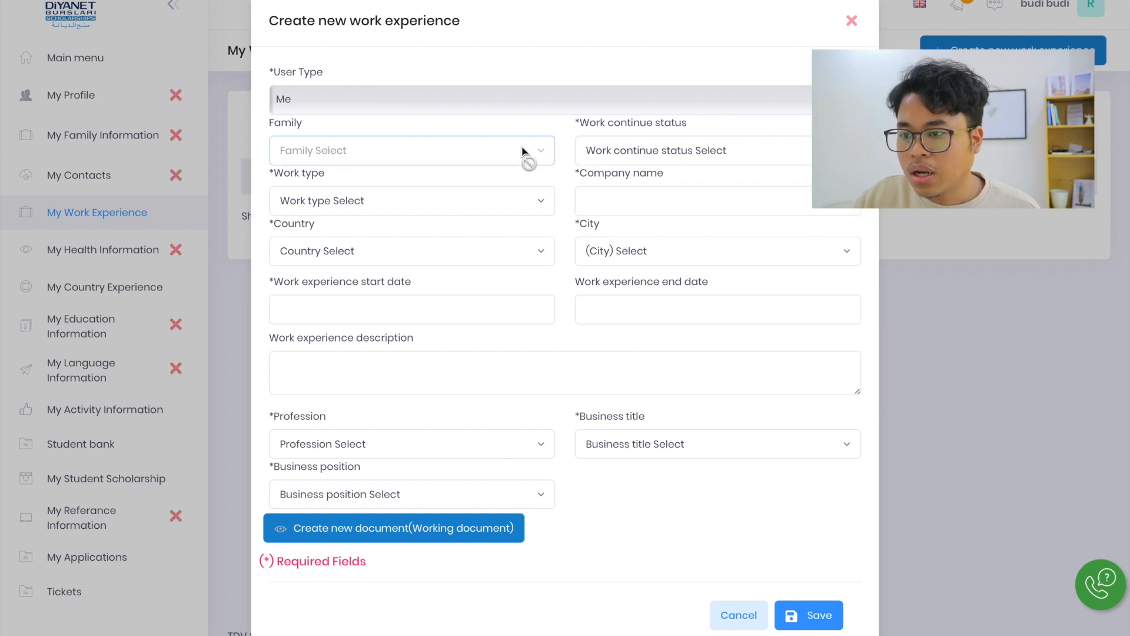
{"action": "left_click", "coordinate": [647, 155]}
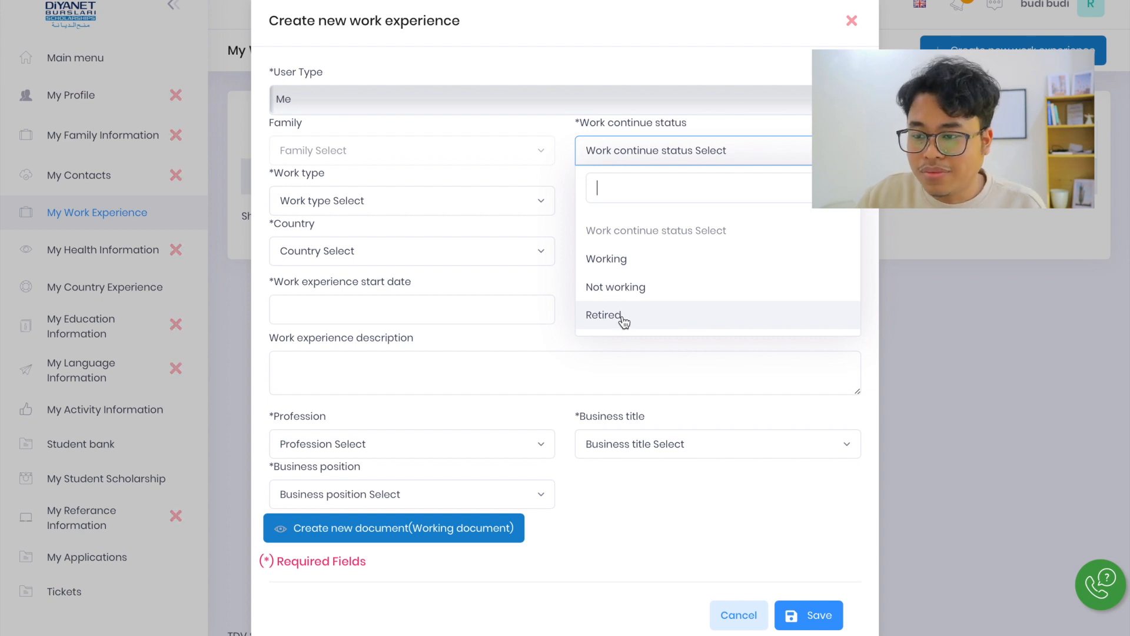
{"action": "left_click", "coordinate": [653, 164]}
{"action": "left_click", "coordinate": [318, 205]}
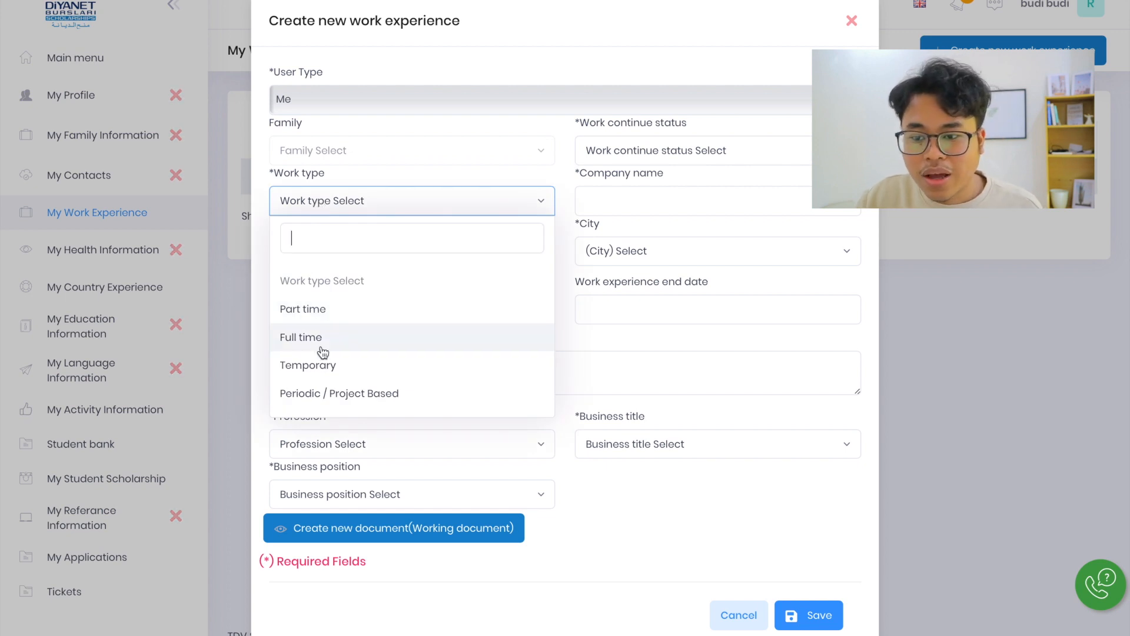
{"action": "scroll", "coordinate": [323, 374], "scroll_direction": "down", "scroll_amount": 1}
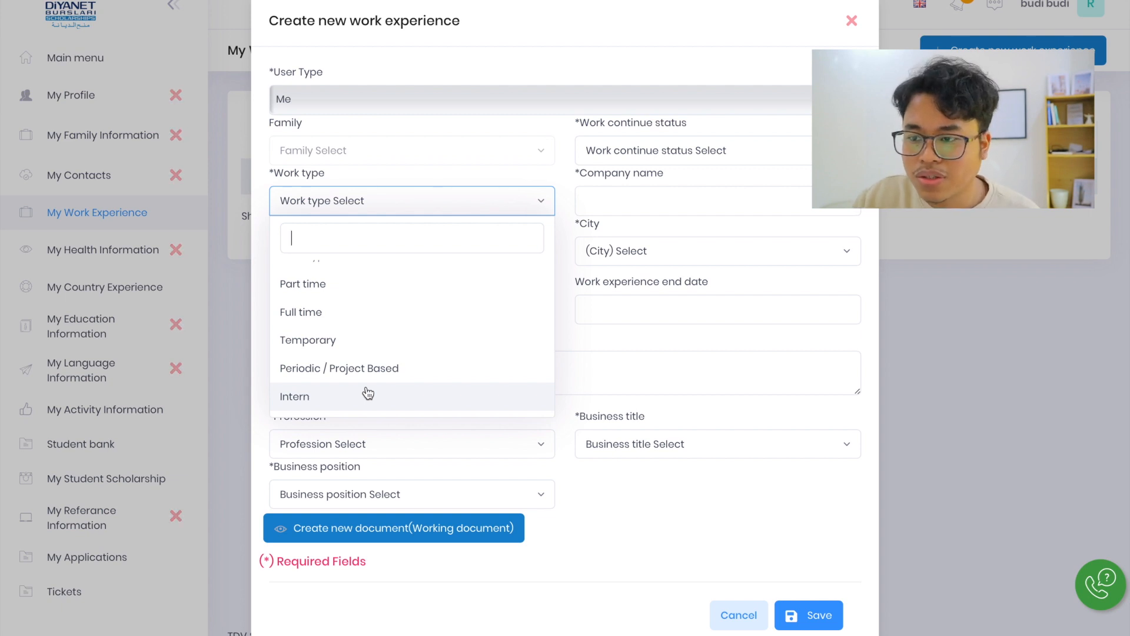
{"action": "left_click", "coordinate": [540, 200]}
{"action": "left_click", "coordinate": [612, 201]}
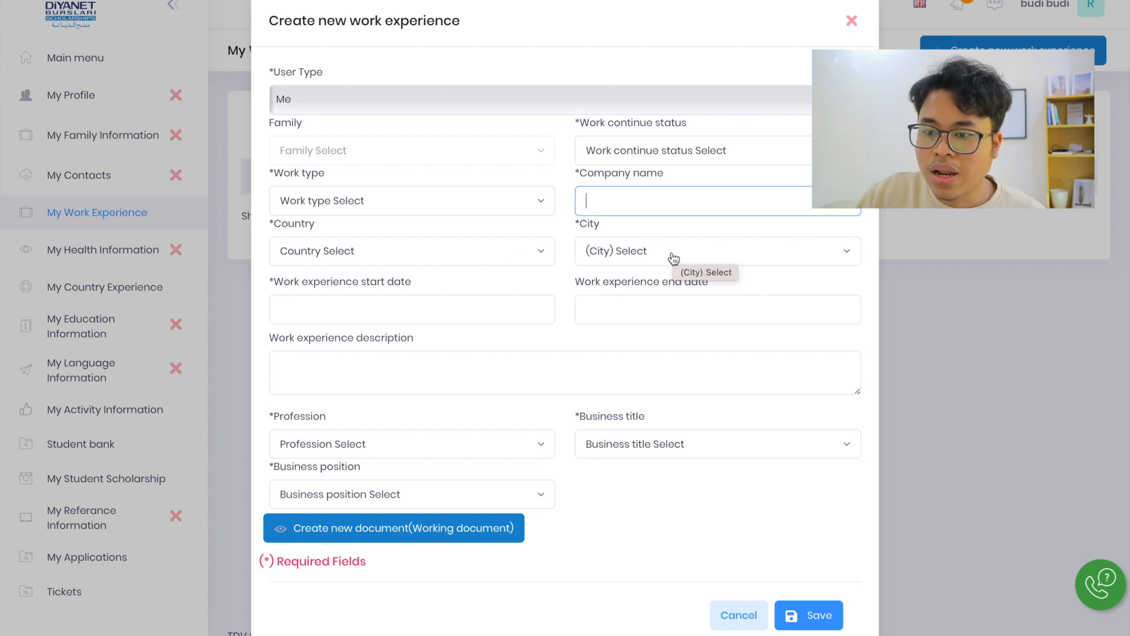
Set the work experience start and end dates to 03/06/2021, and go to the work experience description field
{"action": "left_click", "coordinate": [356, 307]}
{"action": "type", "text": "03/06/2021"}
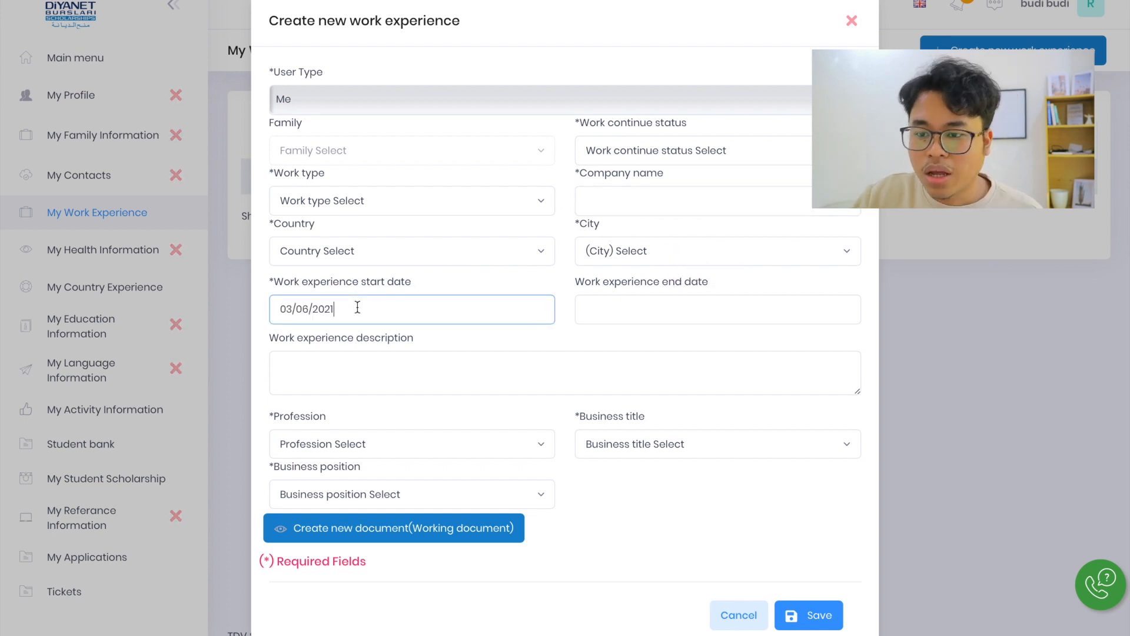
{"action": "left_click", "coordinate": [746, 311]}
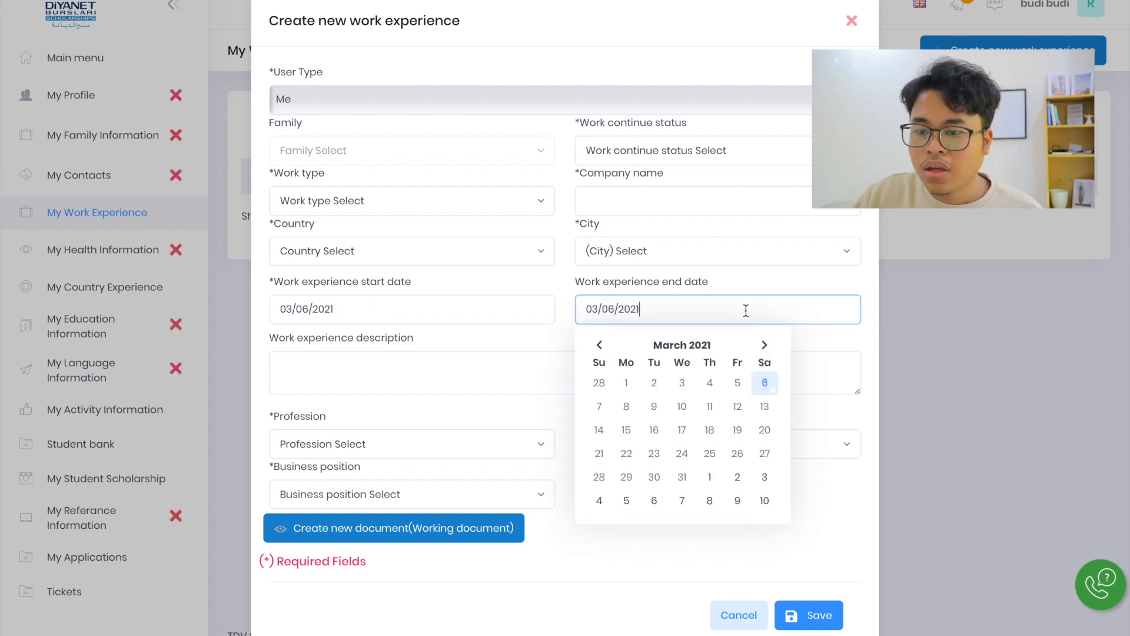
{"action": "left_click", "coordinate": [340, 380]}
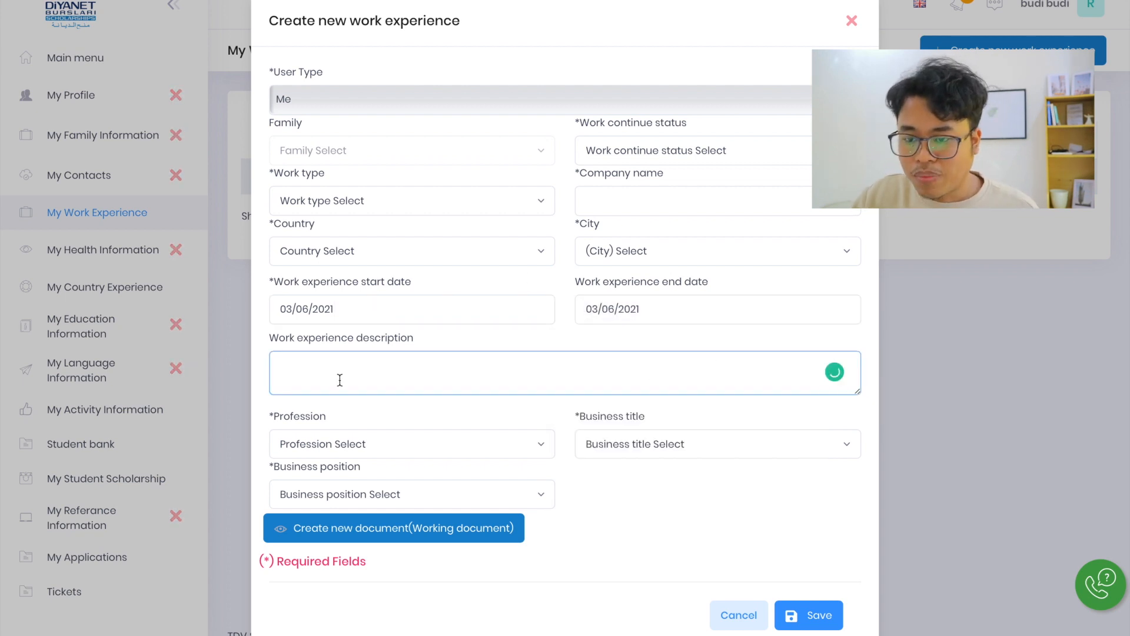
Review the profession options without choosing any, and cancel the new work experience record
{"action": "left_click", "coordinate": [500, 444]}
{"action": "scroll", "coordinate": [422, 358], "scroll_direction": "down", "scroll_amount": 3}
{"action": "scroll", "coordinate": [421, 359], "scroll_direction": "up", "scroll_amount": 1}
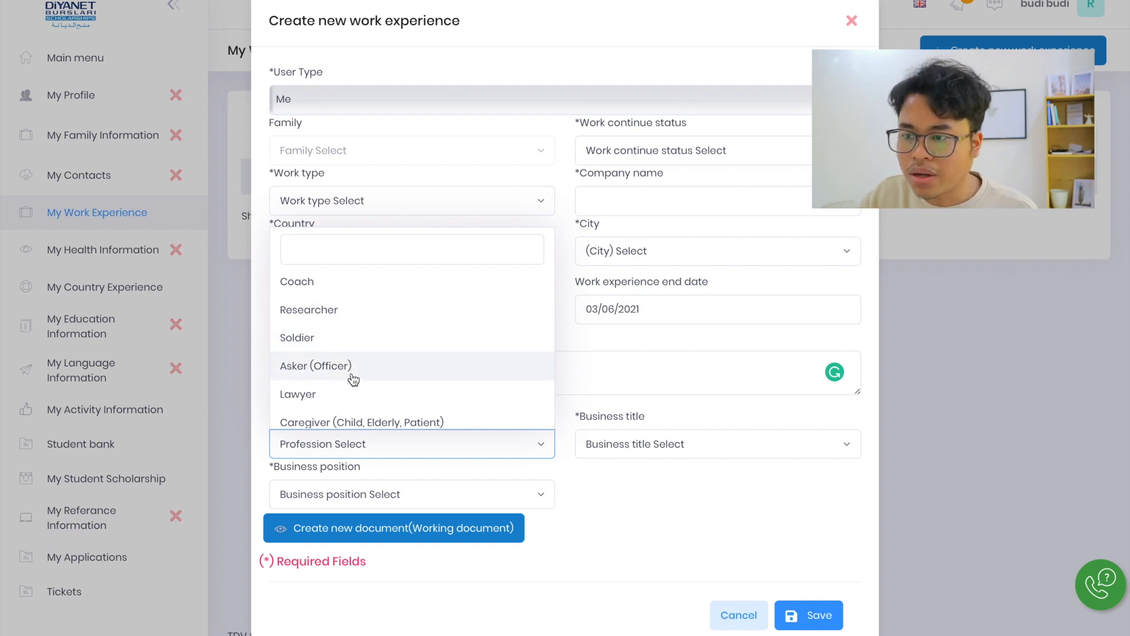
{"action": "left_click", "coordinate": [583, 384]}
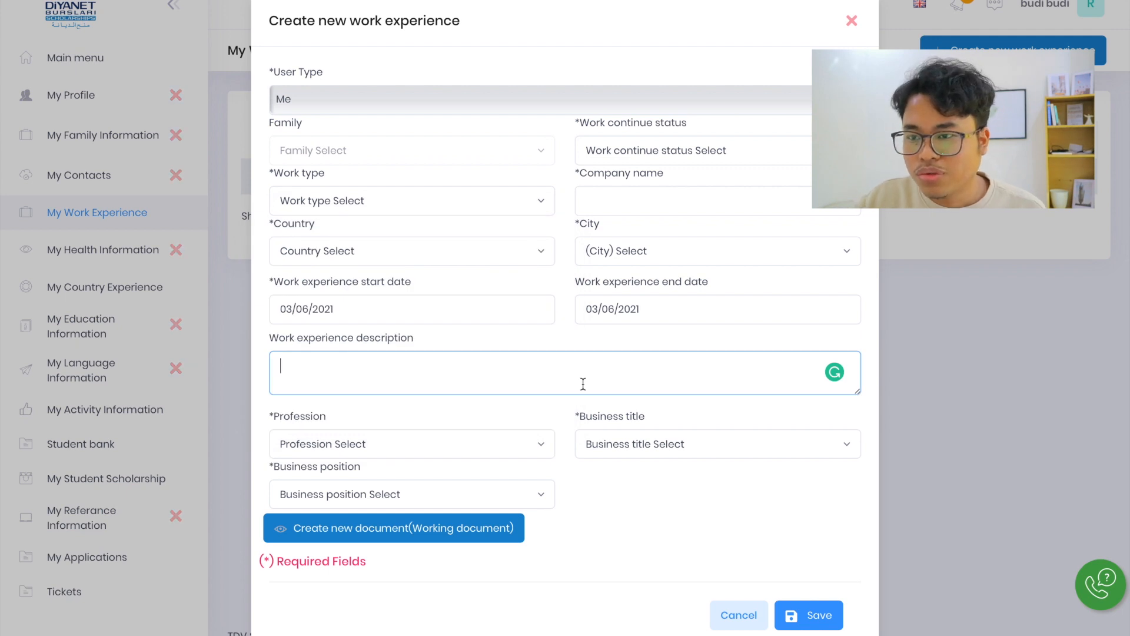
{"action": "left_click", "coordinate": [617, 493]}
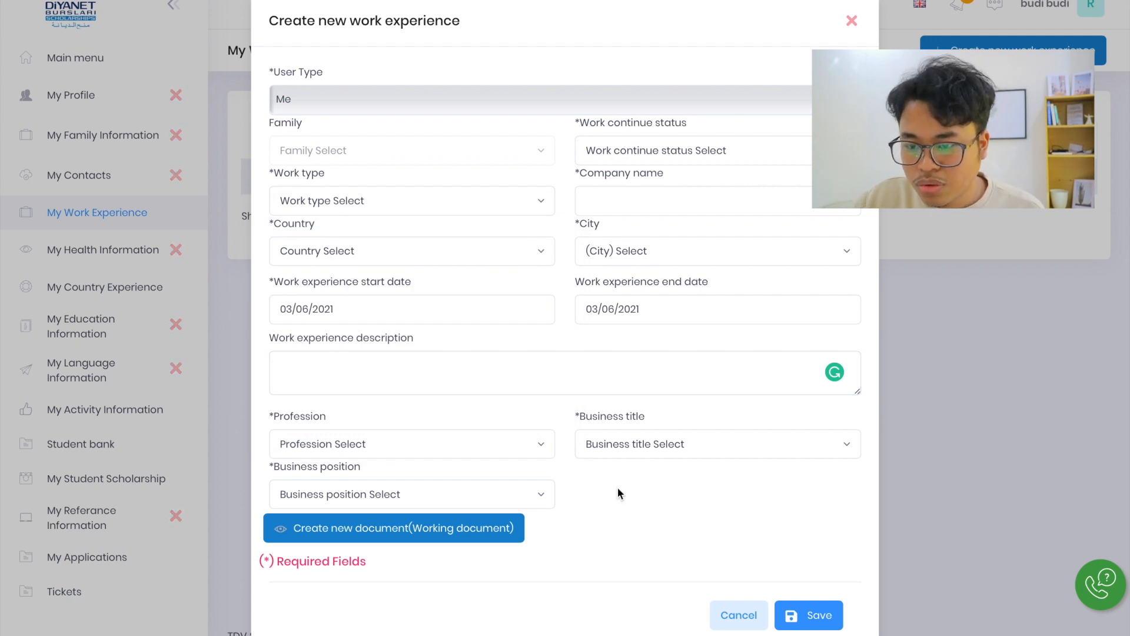
{"action": "scroll", "coordinate": [619, 493], "scroll_direction": "down", "scroll_amount": 1}
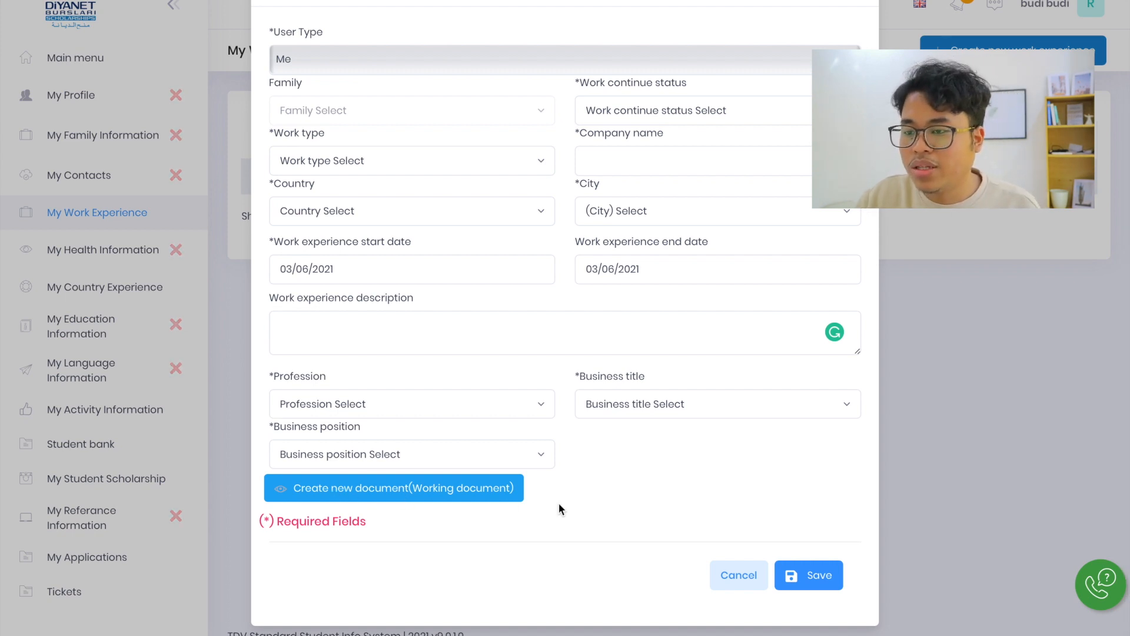
{"action": "left_click", "coordinate": [743, 576]}
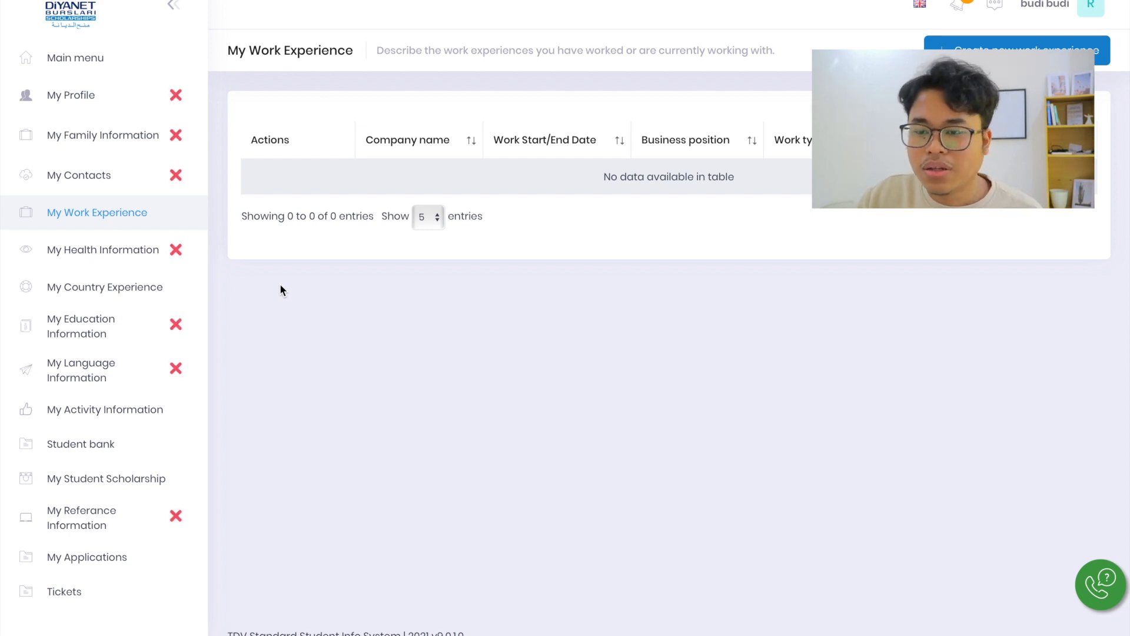
Start a new health record on the My Health Information page and set the health status to In life
{"action": "left_click", "coordinate": [113, 255]}
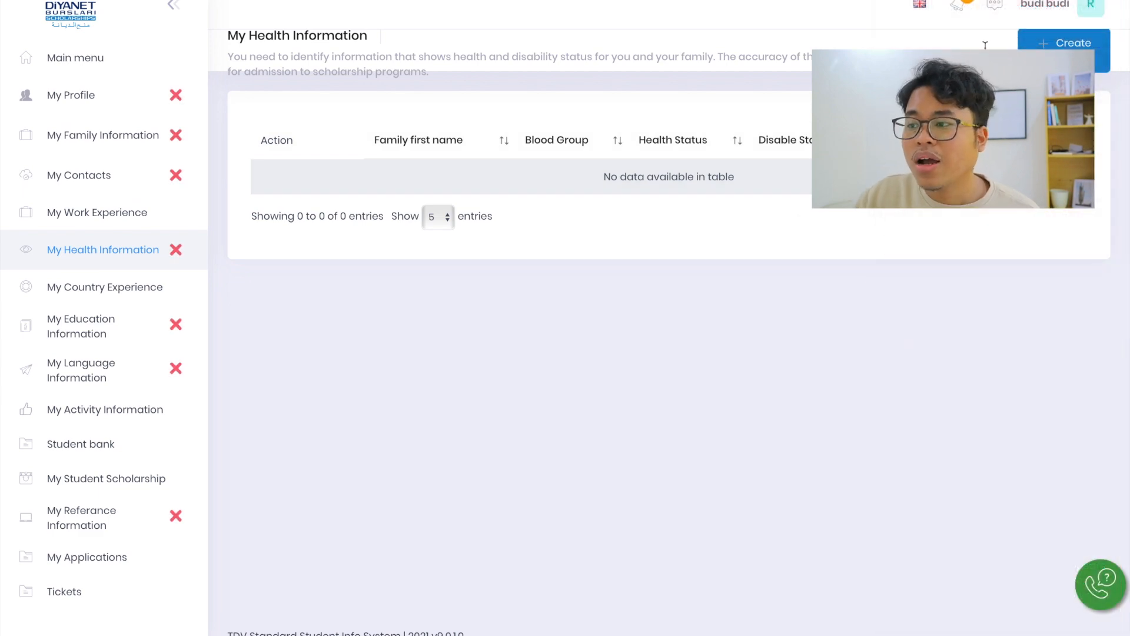
{"action": "left_click", "coordinate": [1032, 50]}
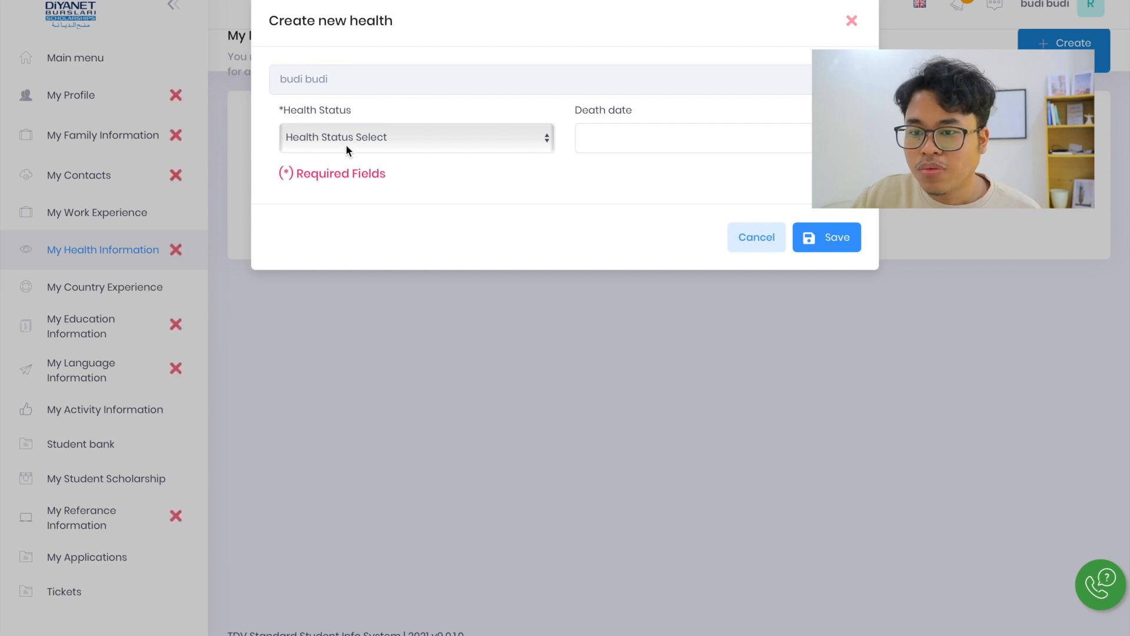
{"action": "left_click", "coordinate": [346, 149]}
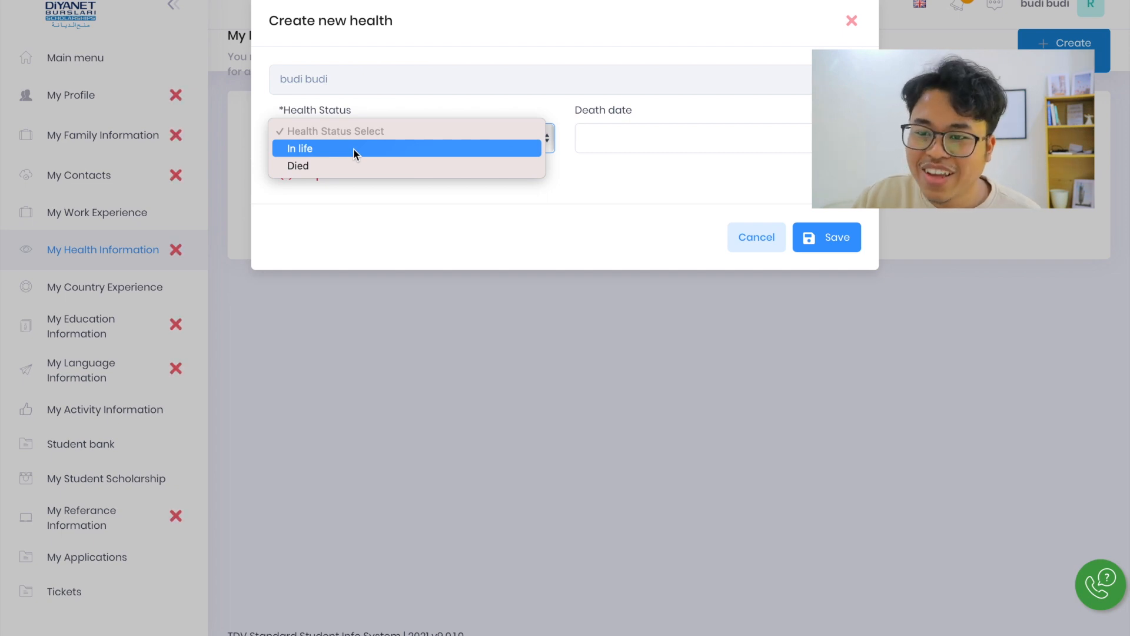
{"action": "left_click", "coordinate": [353, 149]}
Set the health record's disabled status to Not disabled and its blood group to A rh-
{"action": "left_click", "coordinate": [646, 135]}
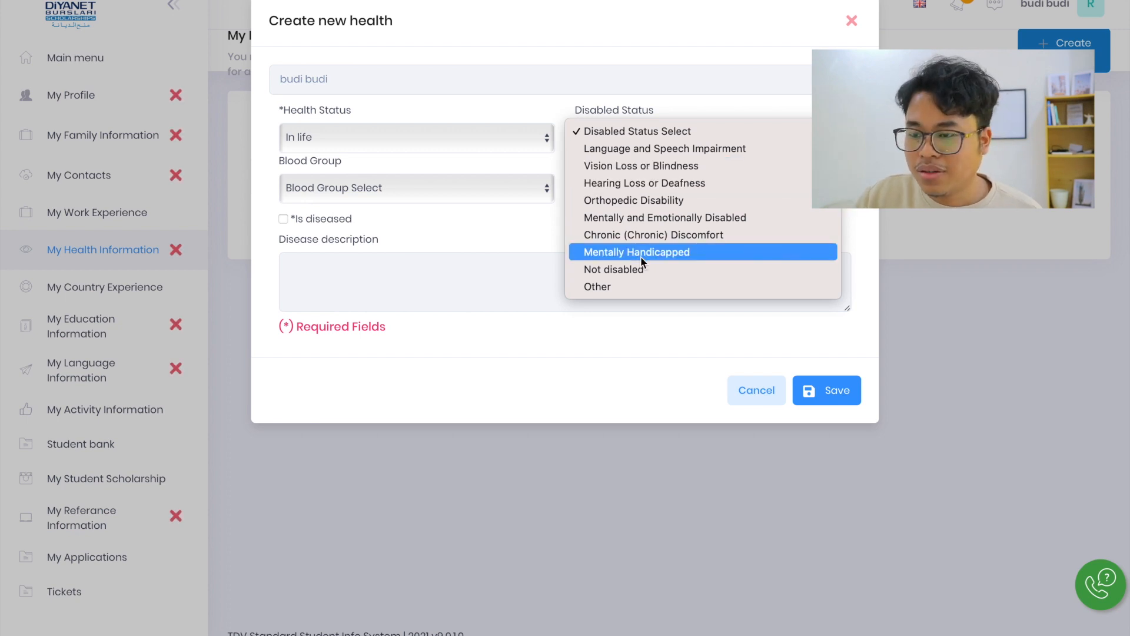
{"action": "left_click", "coordinate": [609, 270]}
{"action": "left_click", "coordinate": [400, 188]}
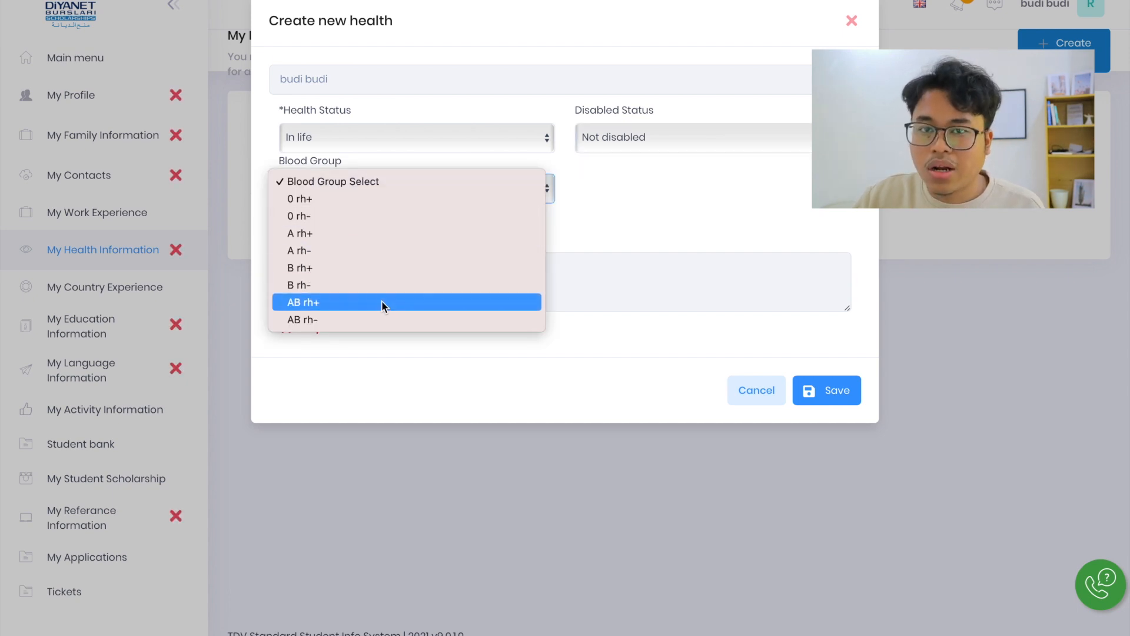
{"action": "left_click", "coordinate": [387, 253]}
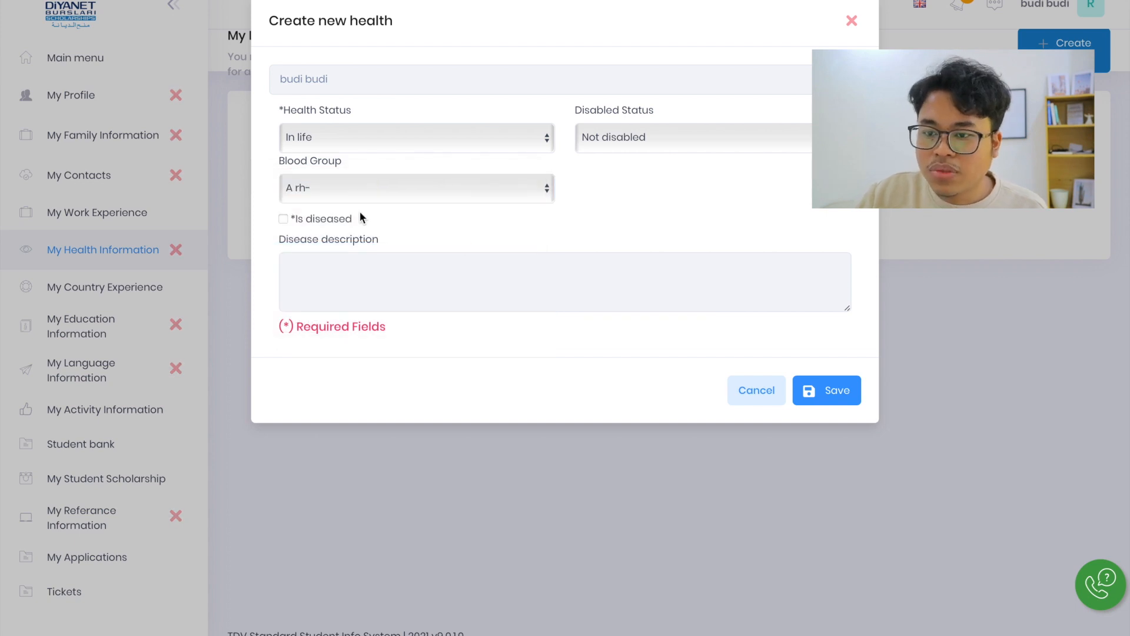
Turn the Is diseased option on and off again, and cancel the new health record
{"action": "left_click", "coordinate": [282, 220]}
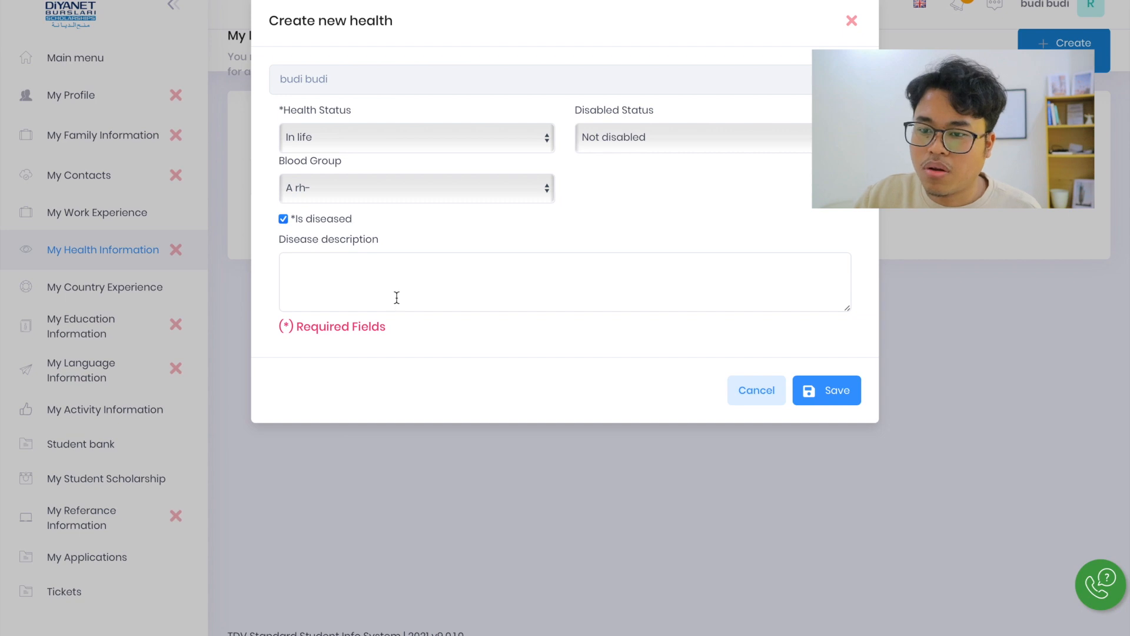
{"action": "left_click", "coordinate": [284, 220]}
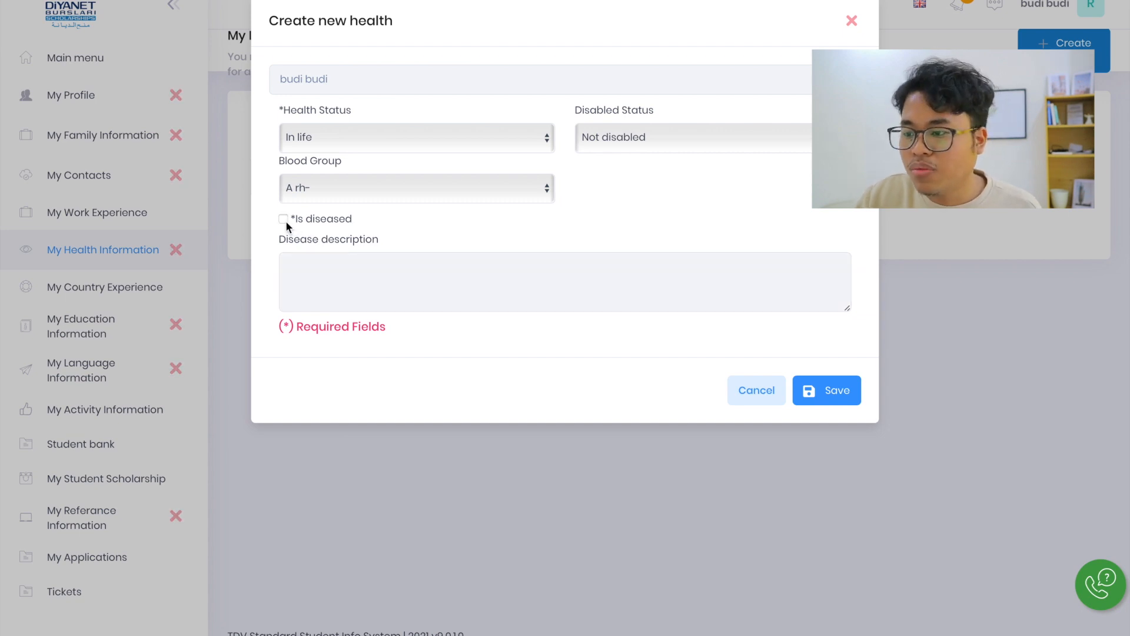
{"action": "left_click", "coordinate": [753, 390]}
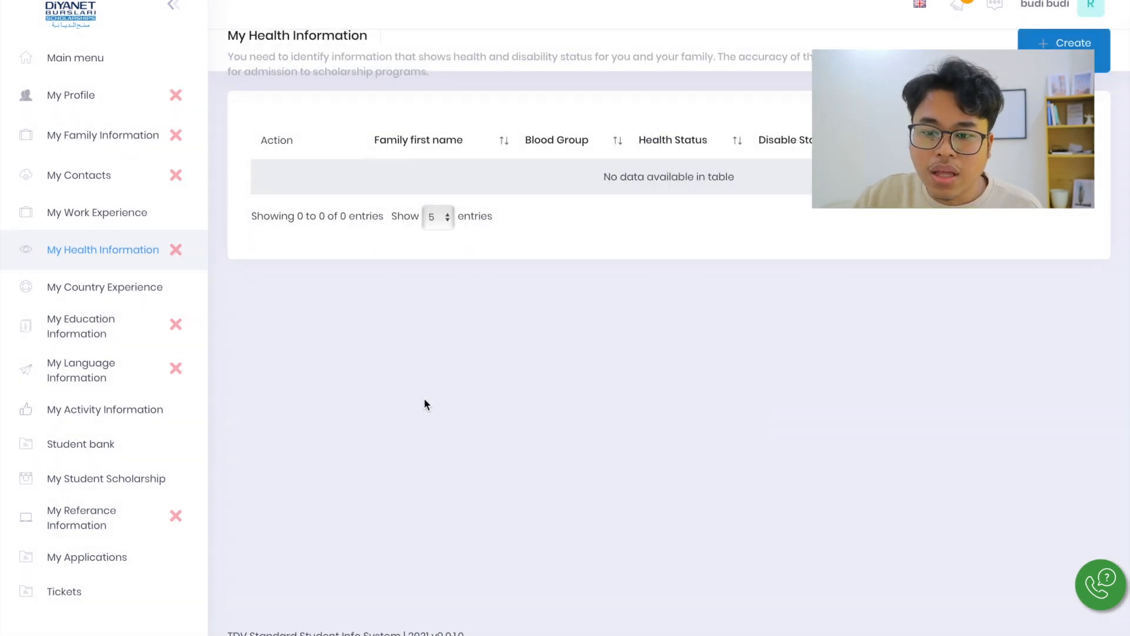
Start a new country experience record on the My Country Experience page and choose Japan as the country
{"action": "left_click", "coordinate": [83, 295]}
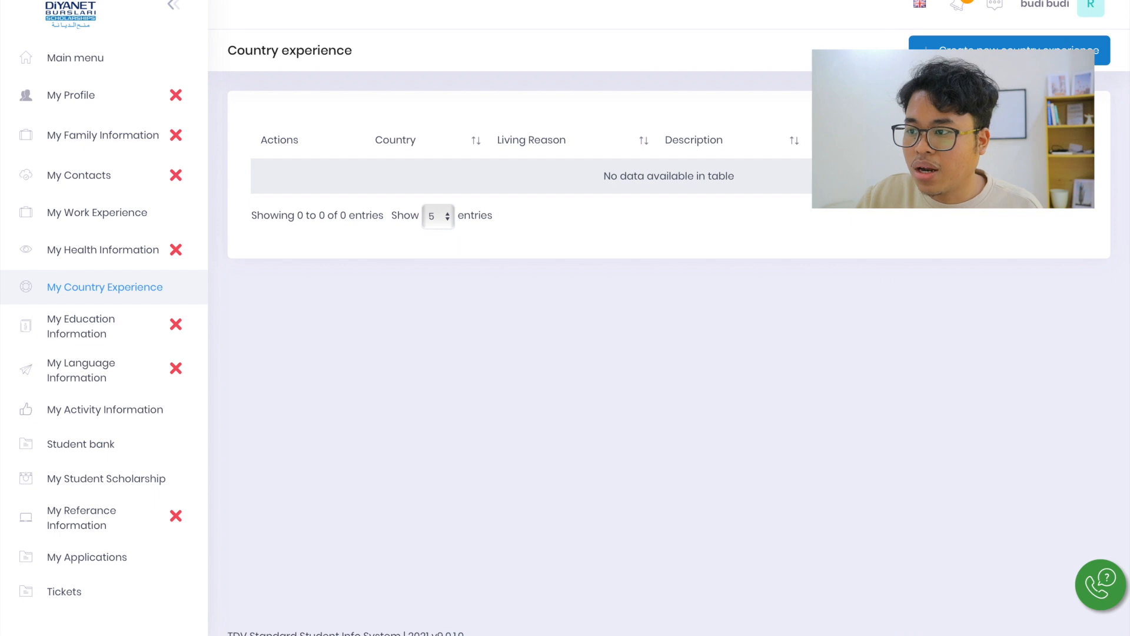
{"action": "left_click", "coordinate": [1010, 51]}
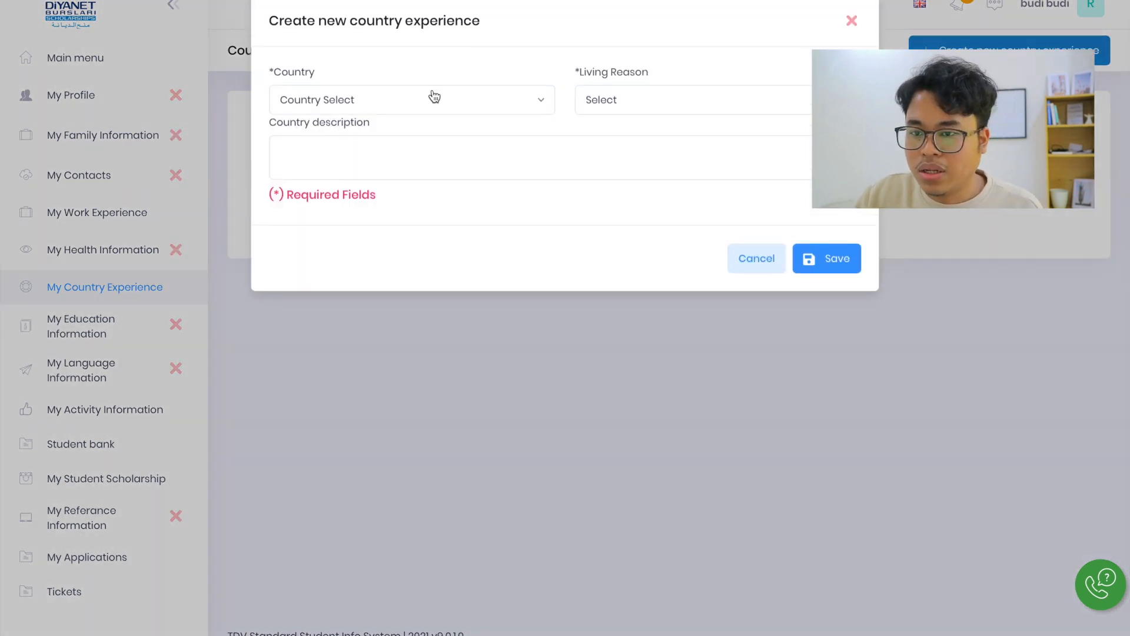
{"action": "left_click", "coordinate": [423, 102]}
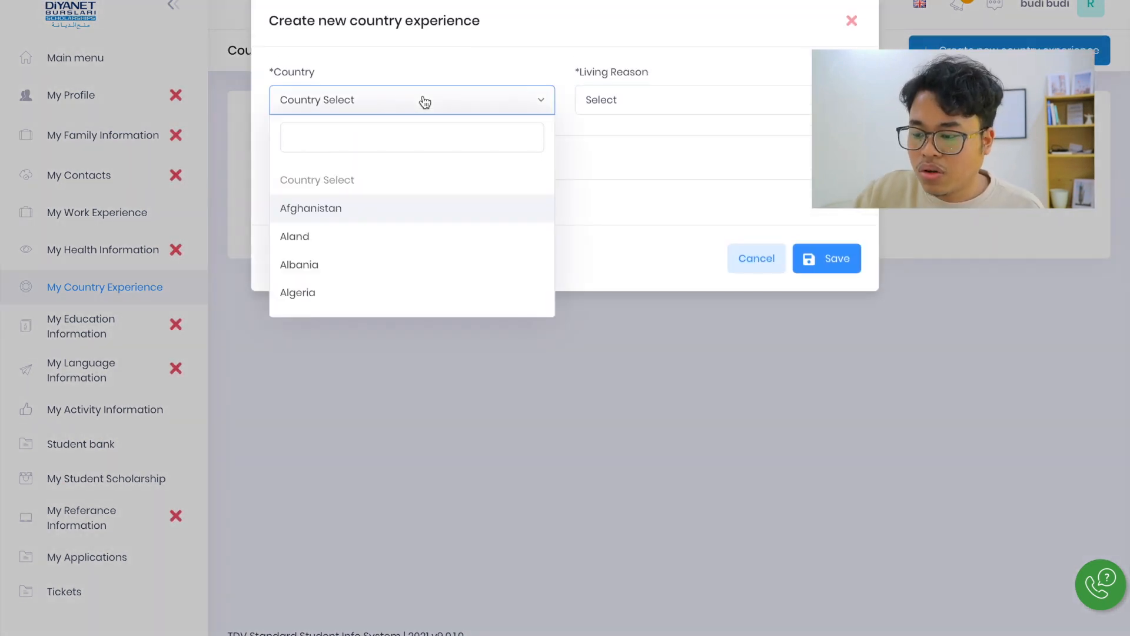
{"action": "type", "text": "japa"}
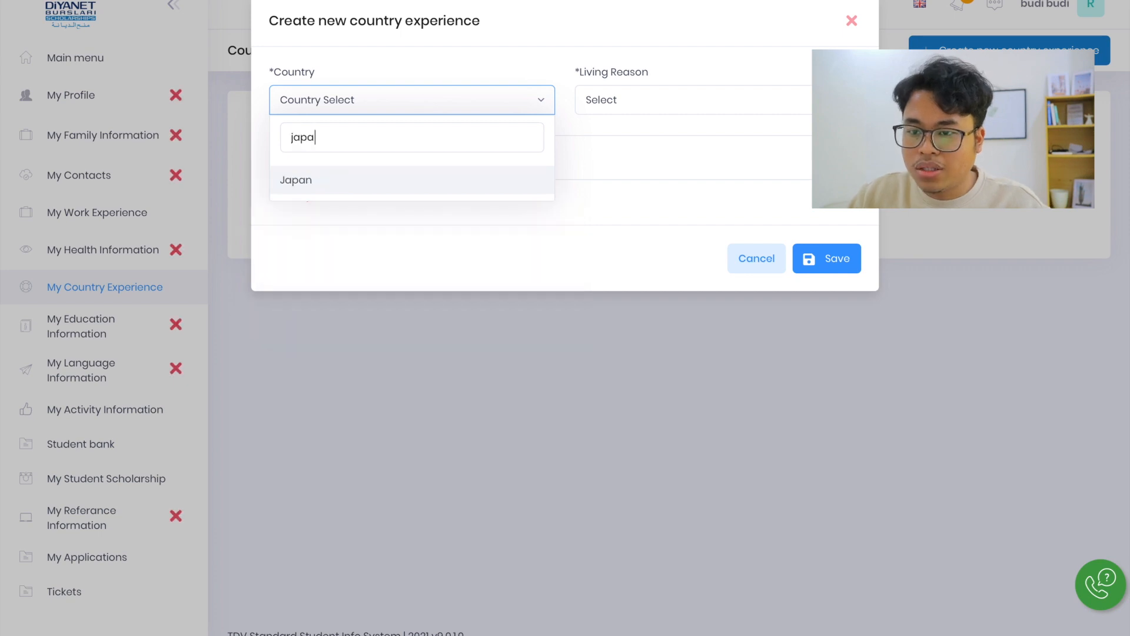
{"action": "left_click", "coordinate": [340, 178]}
Set the country experience's living reason to Close (Relative) Visit, and cancel the new record without a country description
{"action": "left_click", "coordinate": [629, 114]}
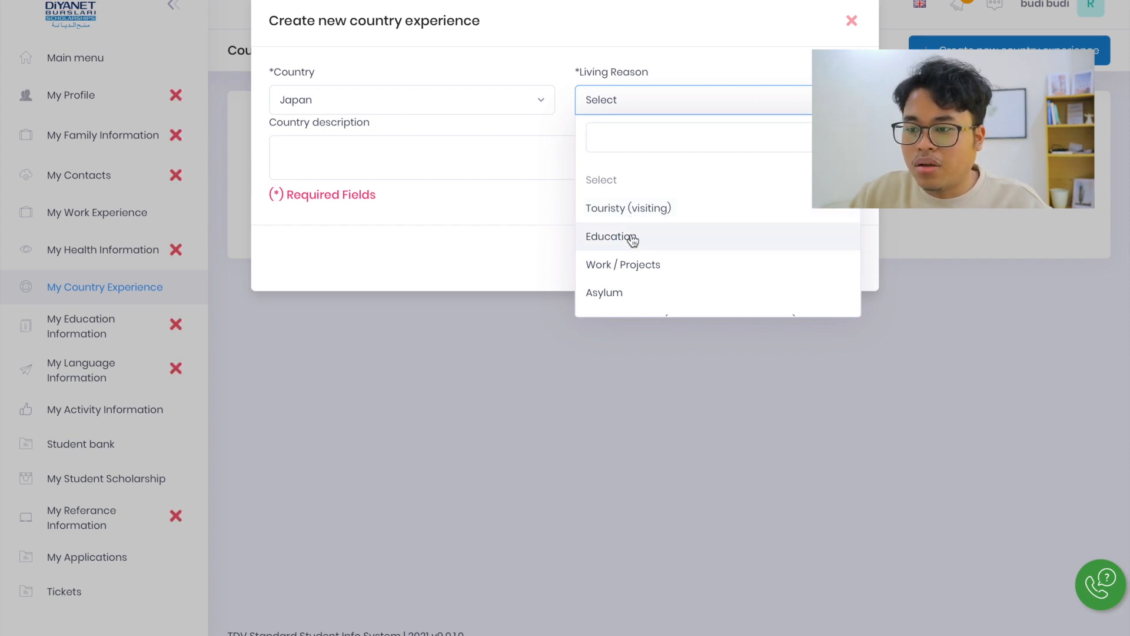
{"action": "scroll", "coordinate": [633, 240], "scroll_direction": "down", "scroll_amount": 1}
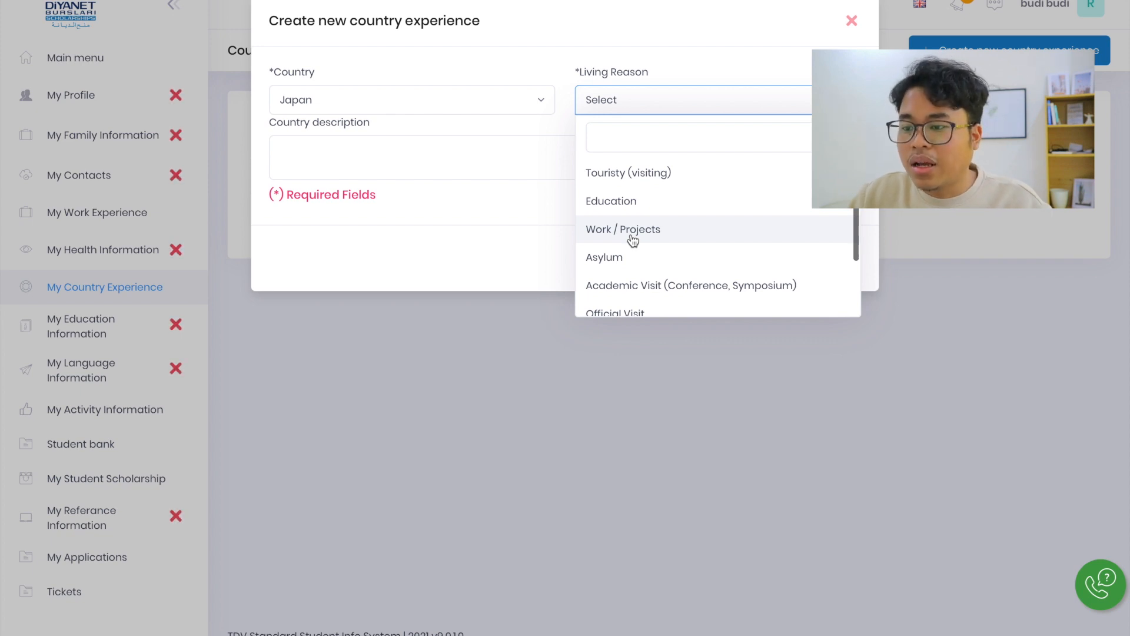
{"action": "scroll", "coordinate": [633, 241], "scroll_direction": "up", "scroll_amount": 1}
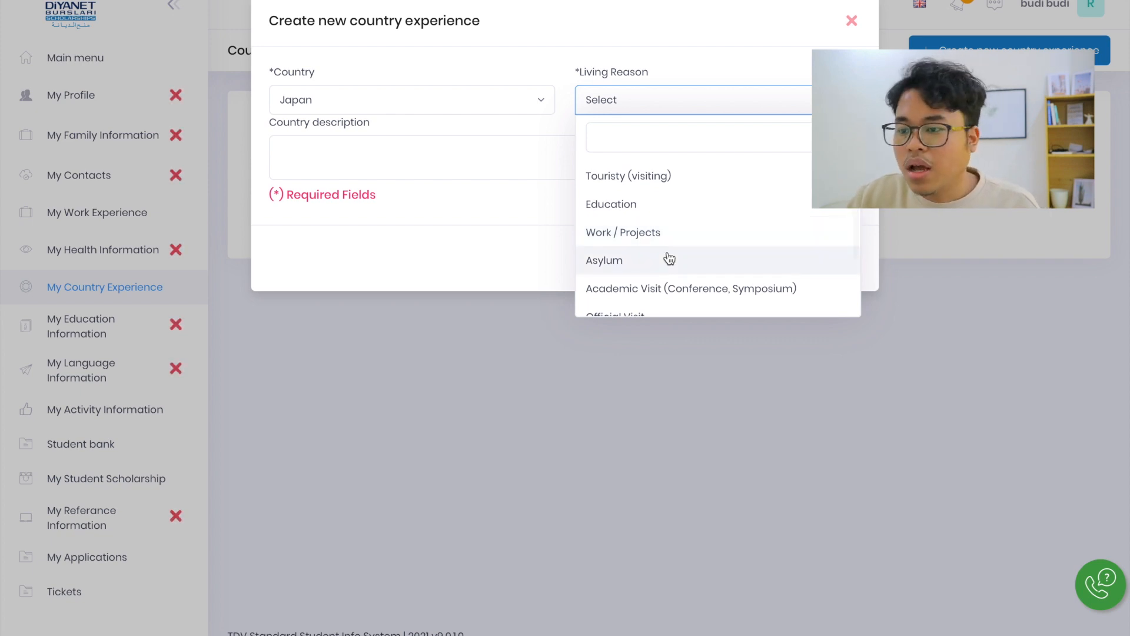
{"action": "scroll", "coordinate": [669, 259], "scroll_direction": "down", "scroll_amount": 3}
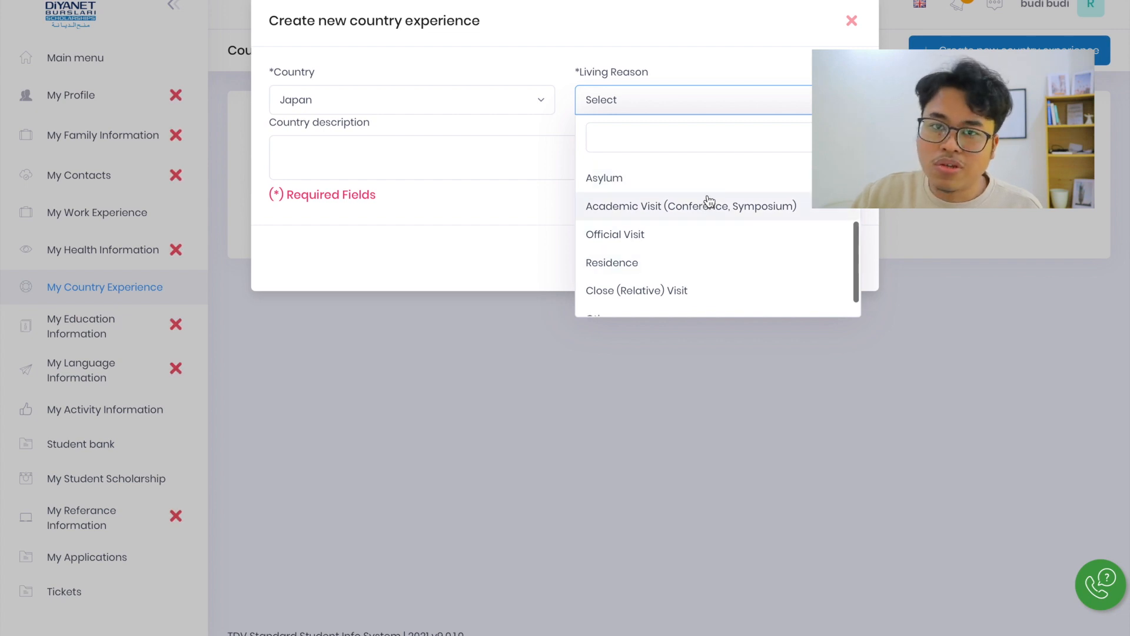
{"action": "scroll", "coordinate": [711, 235], "scroll_direction": "down", "scroll_amount": 1}
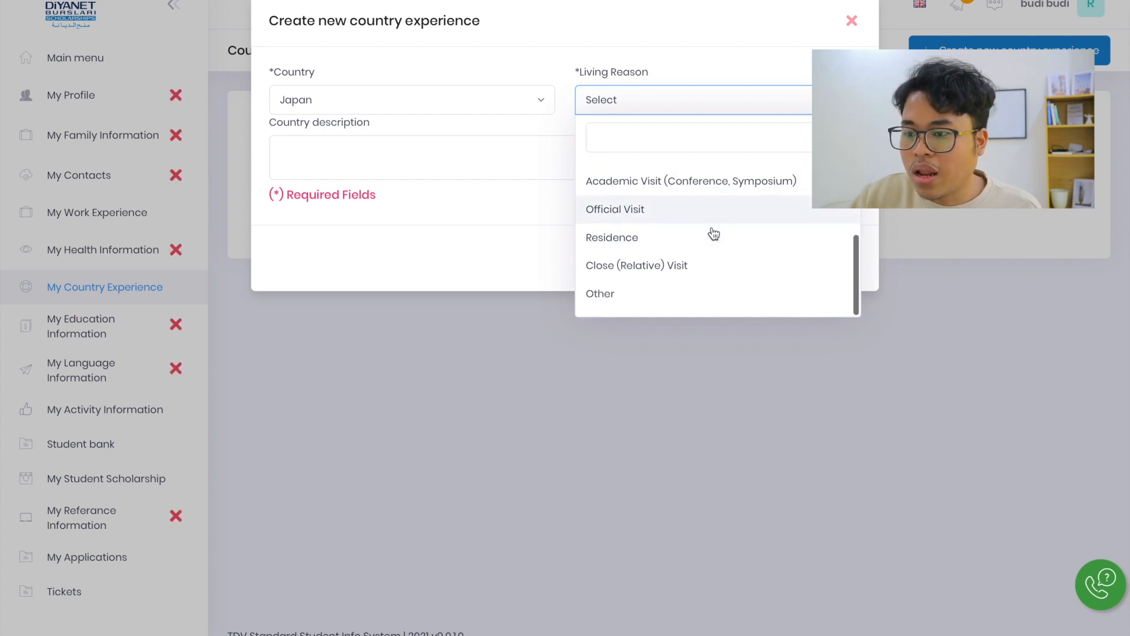
{"action": "scroll", "coordinate": [713, 234], "scroll_direction": "up", "scroll_amount": 1}
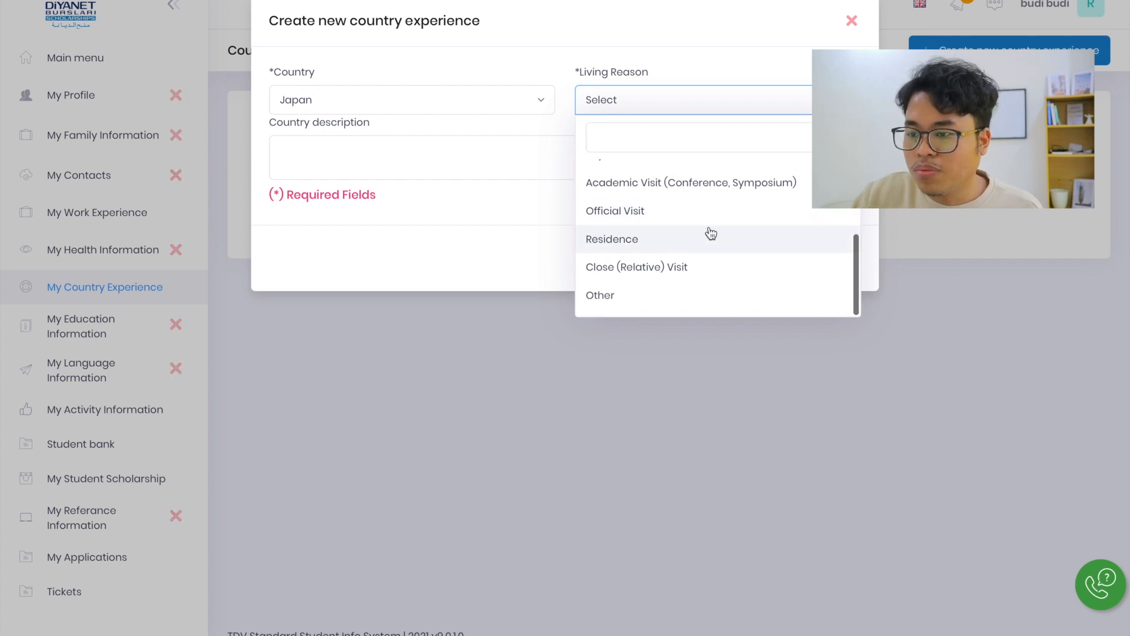
{"action": "left_click", "coordinate": [678, 279]}
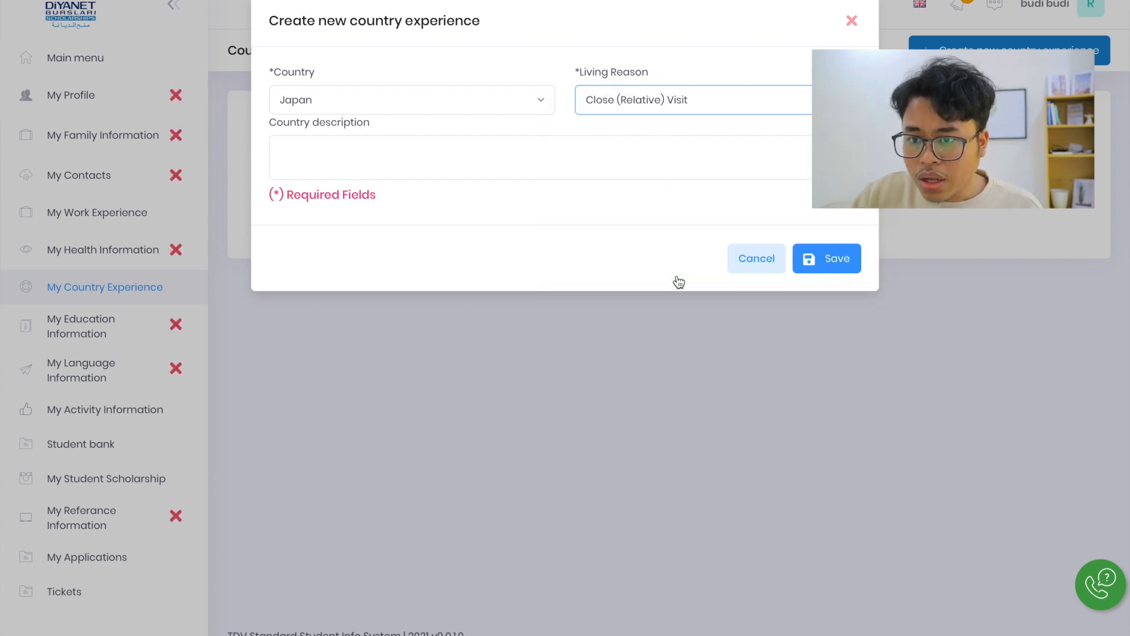
{"action": "left_click", "coordinate": [433, 162]}
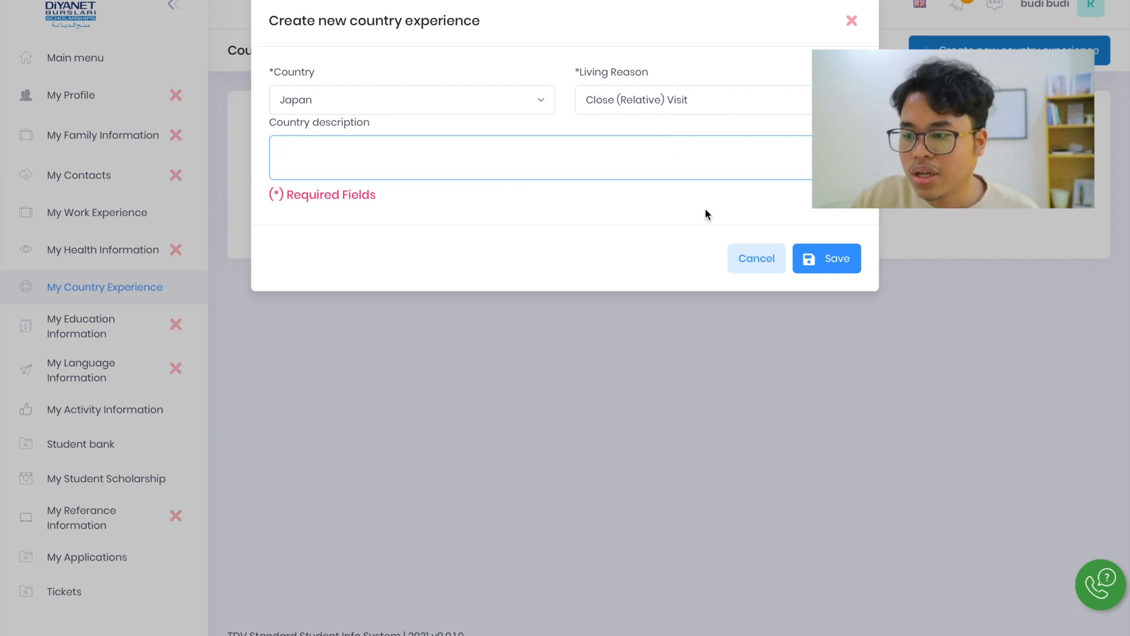
{"action": "left_click", "coordinate": [740, 262]}
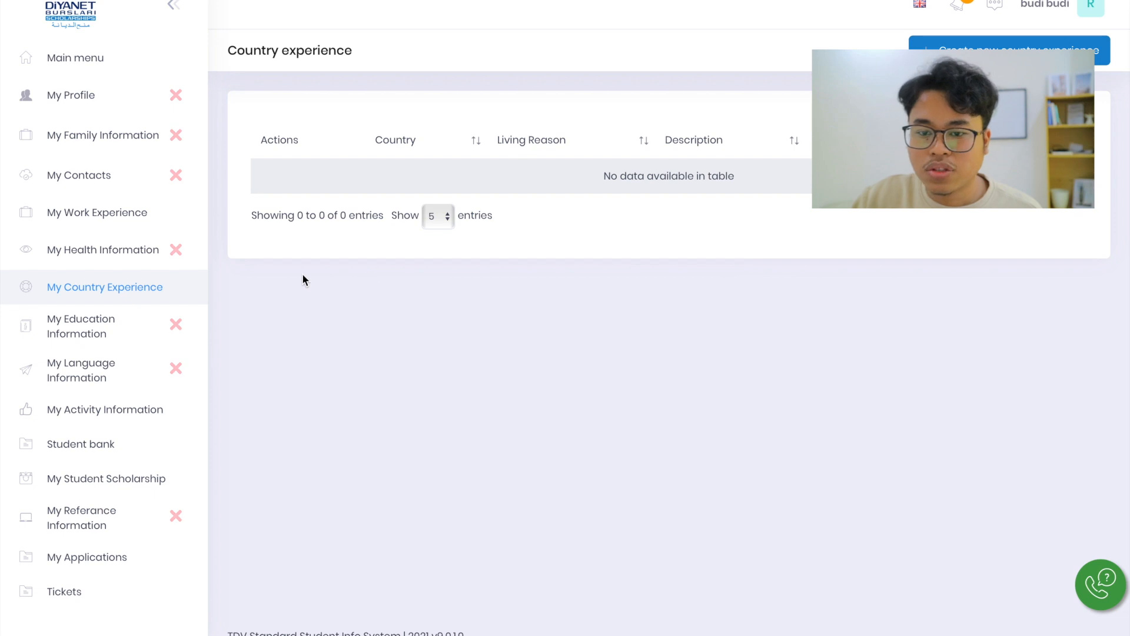
Start a new secondary school record on the My Education Information page and review the documents requested for the Continues status
{"action": "left_click", "coordinate": [121, 334]}
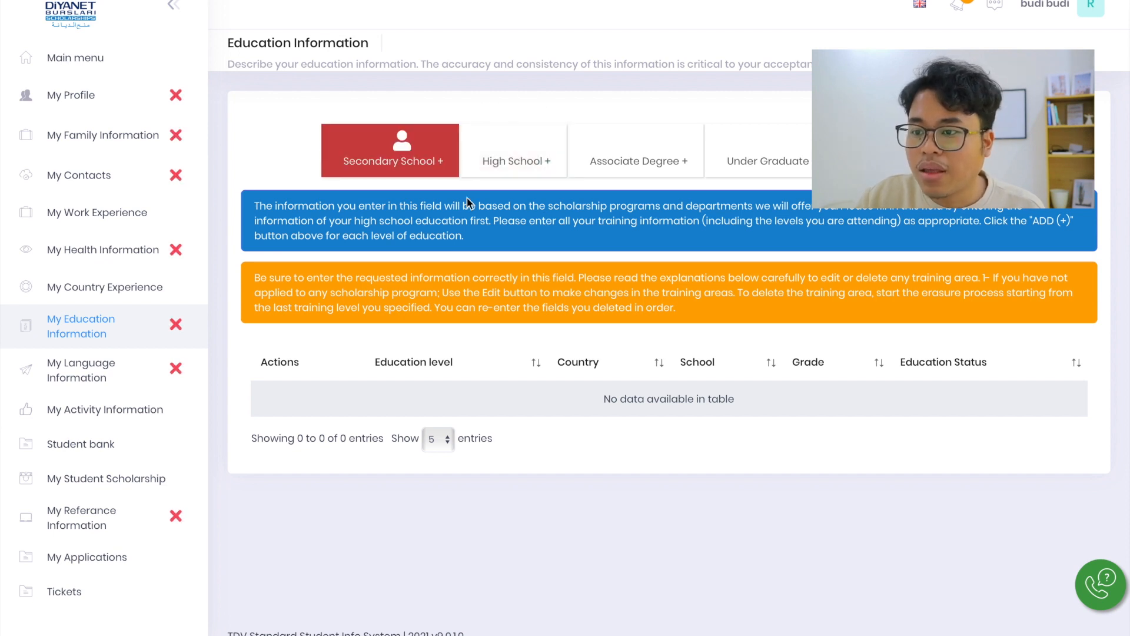
{"action": "left_click", "coordinate": [394, 163]}
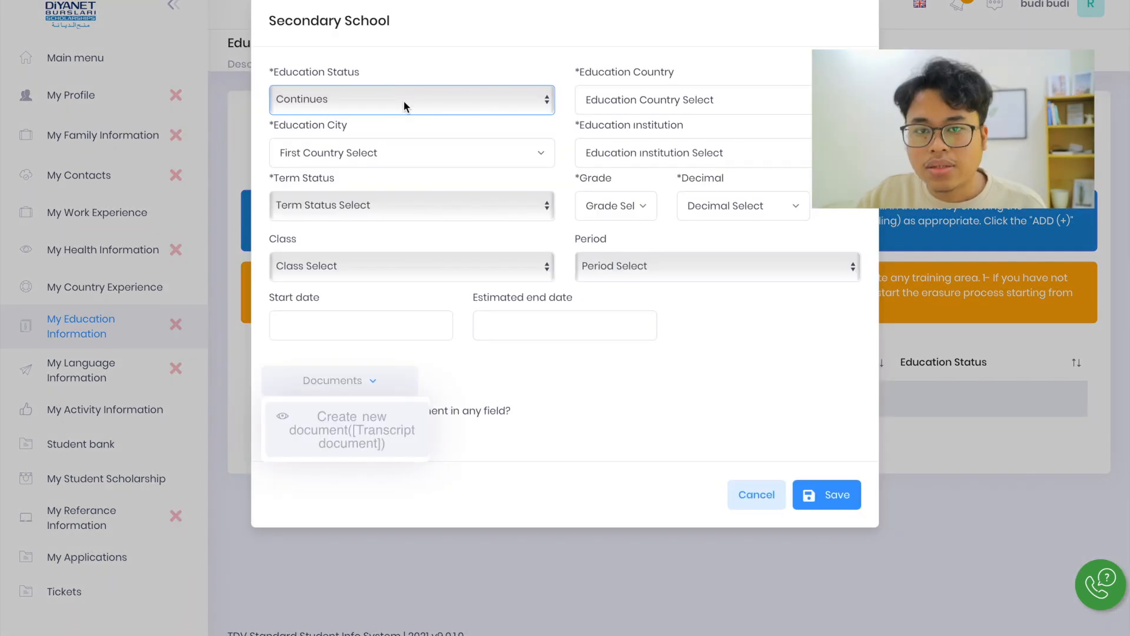
{"action": "left_click", "coordinate": [404, 100]}
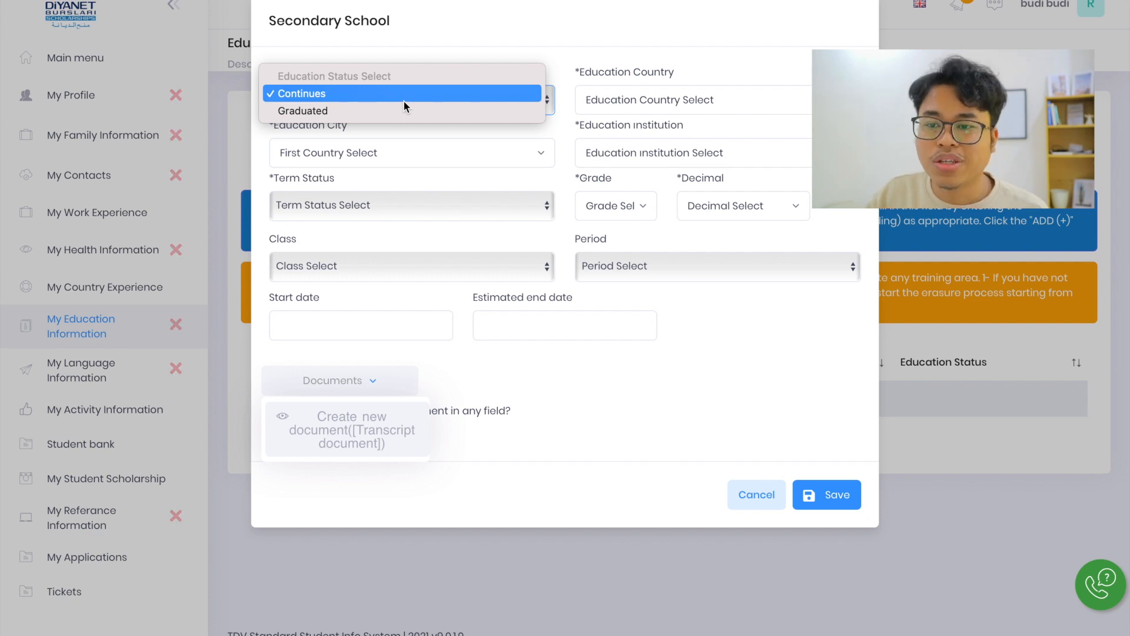
{"action": "left_click", "coordinate": [404, 99]}
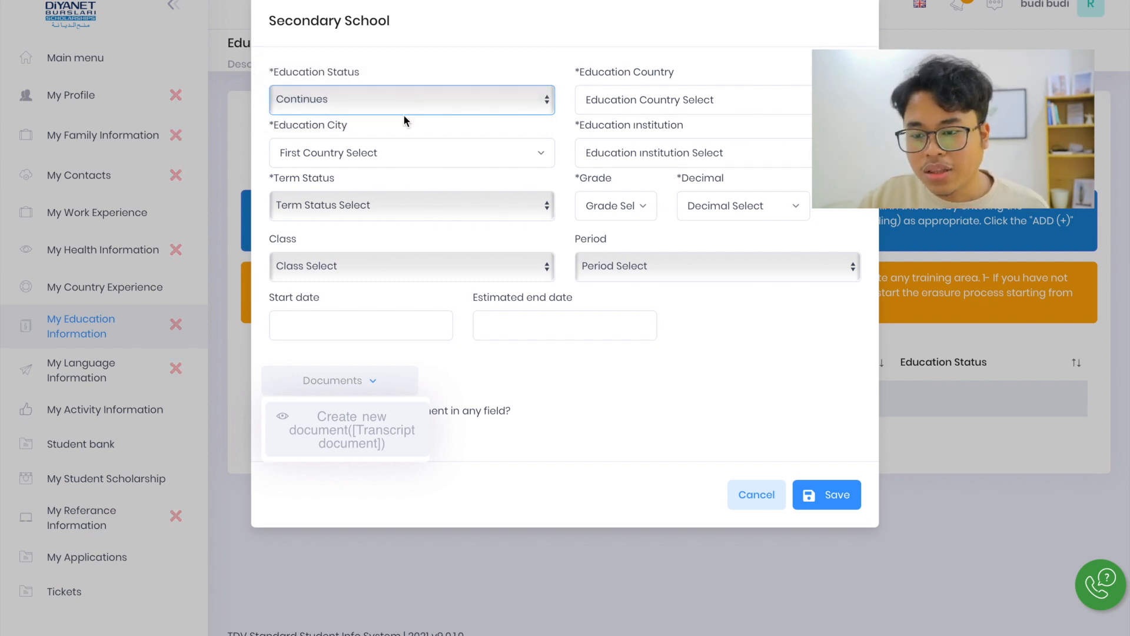
{"action": "left_click", "coordinate": [380, 387]}
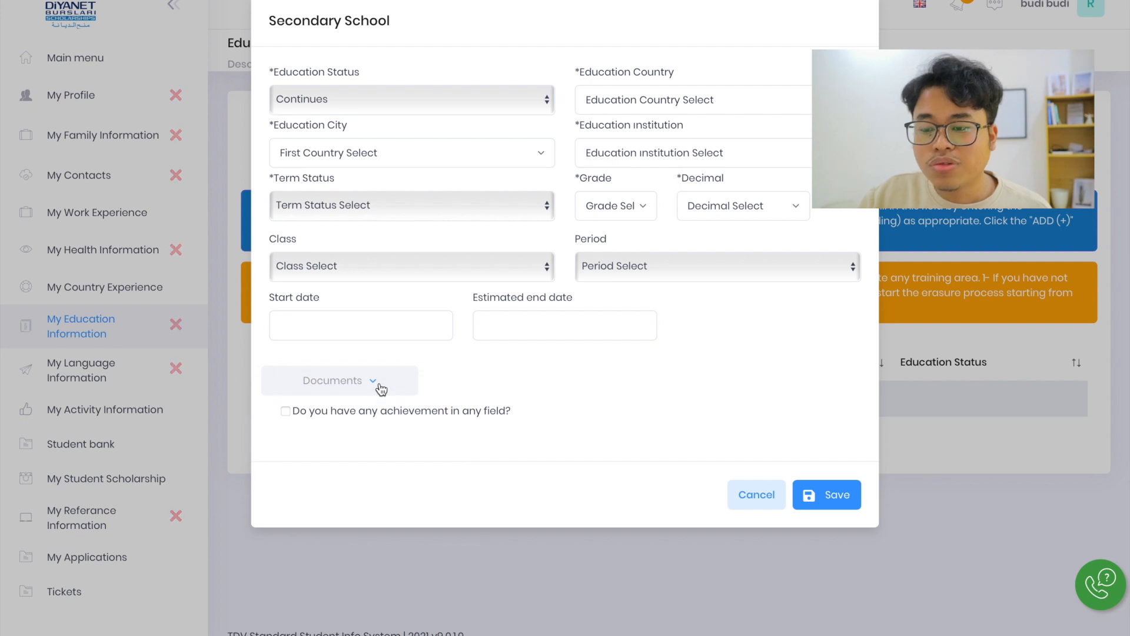
{"action": "left_click", "coordinate": [381, 387]}
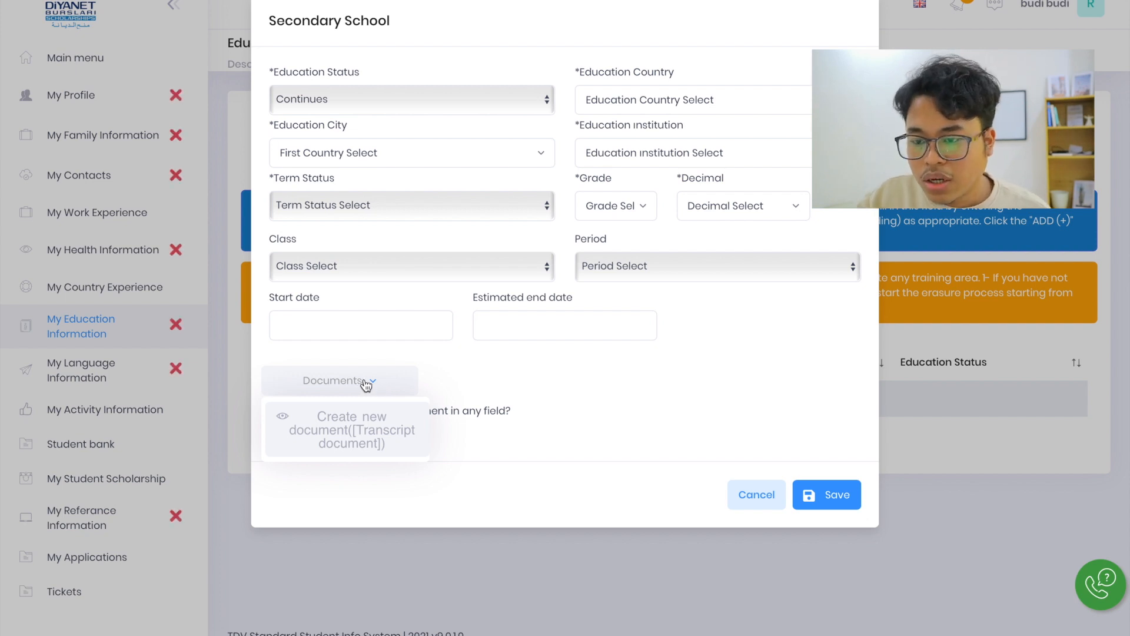
Set the secondary school record's education status to Graduated, its country to Indonesia and its city to Bandung (Kota)
{"action": "left_click", "coordinate": [384, 100]}
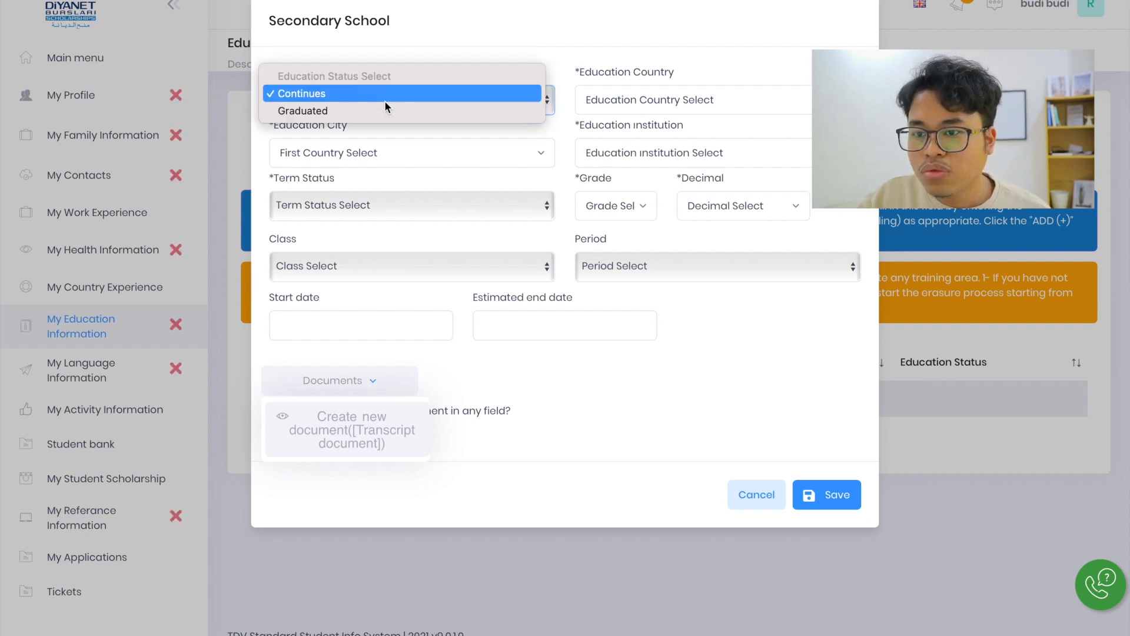
{"action": "left_click", "coordinate": [341, 111]}
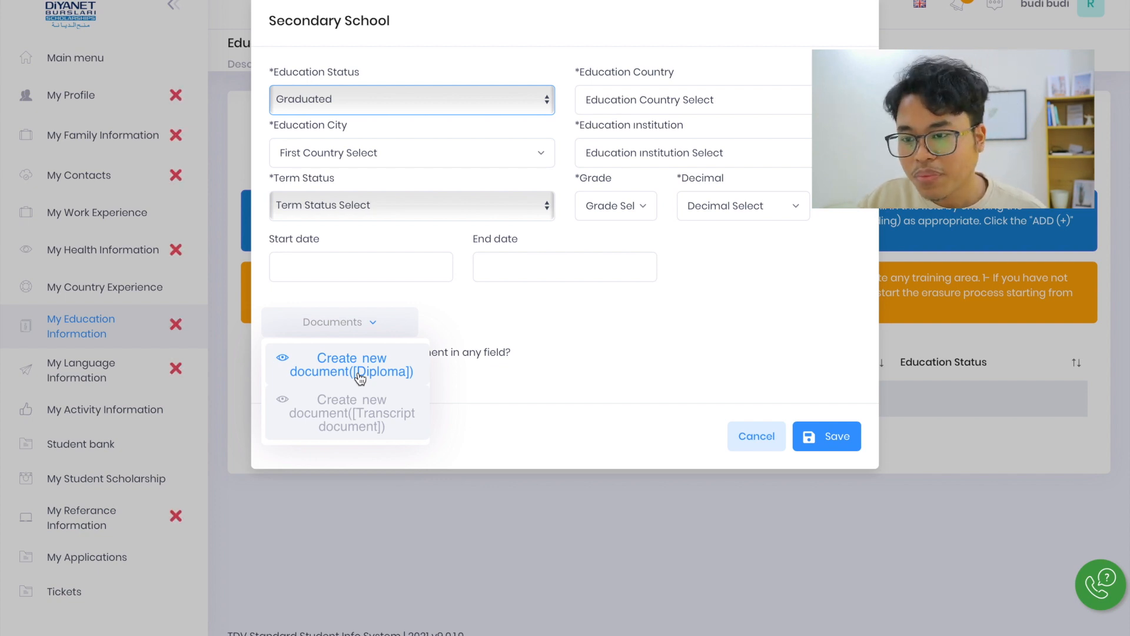
{"action": "left_click", "coordinate": [646, 98]}
{"action": "type", "text": "in"}
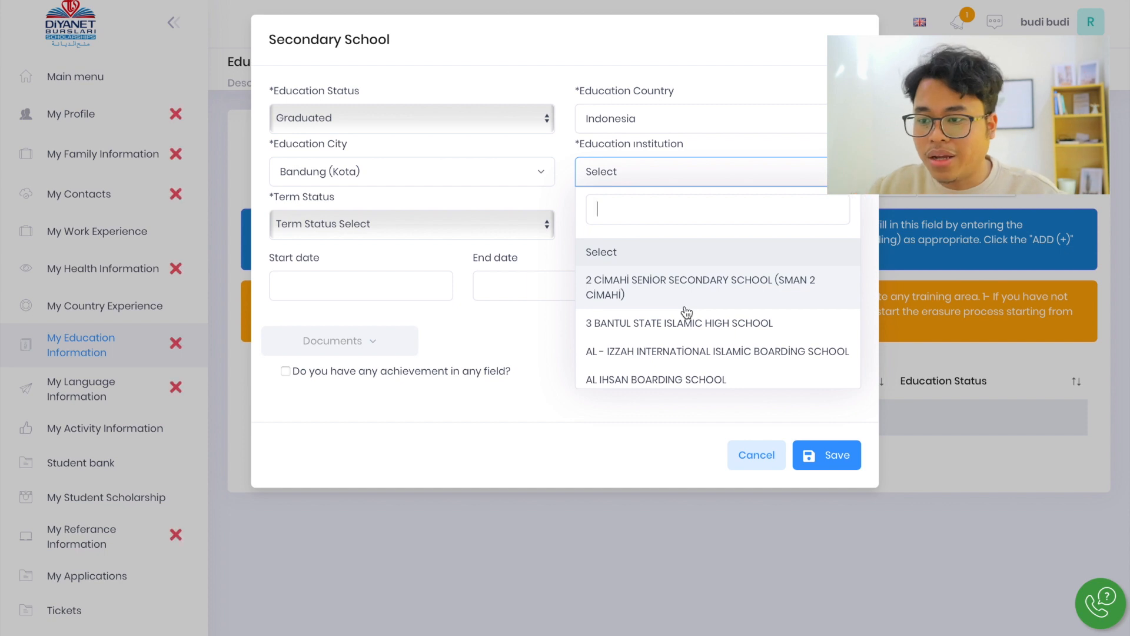
Search the education institutions for bandung, look through the matching schools, and clear the search
{"action": "type", "text": "band"}
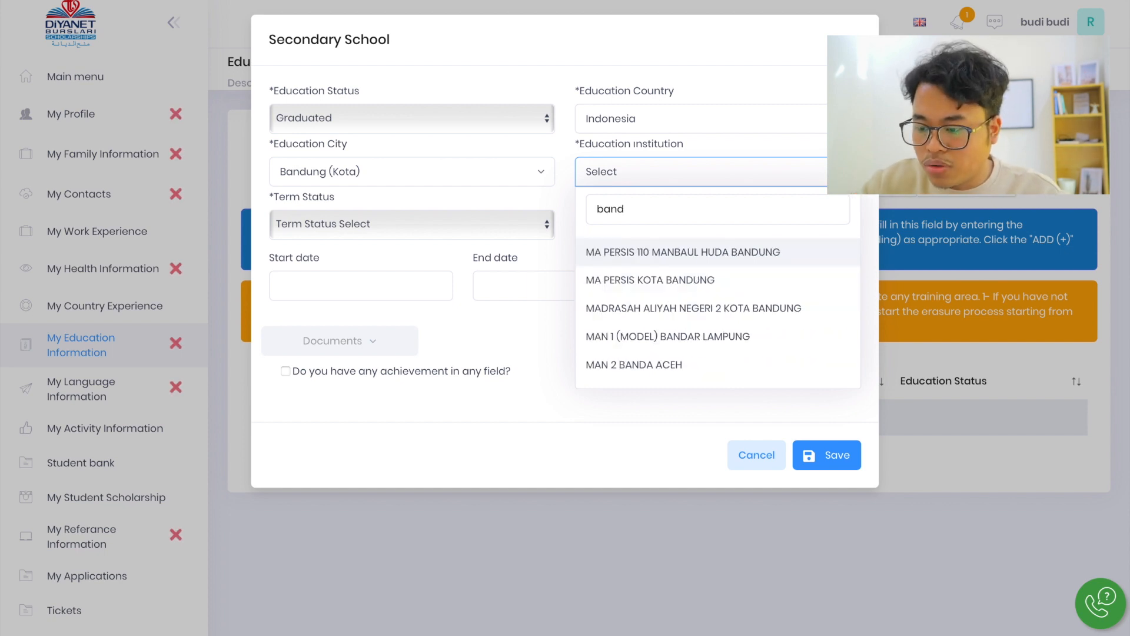
{"action": "type", "text": "ung"}
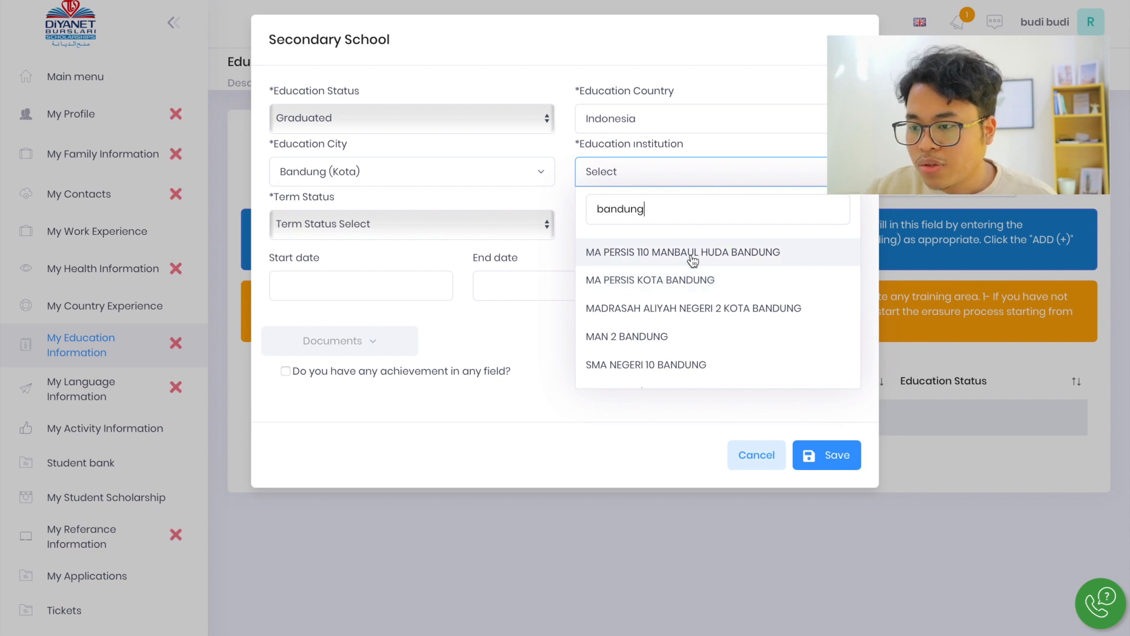
{"action": "scroll", "coordinate": [694, 327], "scroll_direction": "down", "scroll_amount": 2}
{"action": "scroll", "coordinate": [693, 328], "scroll_direction": "up", "scroll_amount": 3}
{"action": "scroll", "coordinate": [694, 328], "scroll_direction": "down", "scroll_amount": 3}
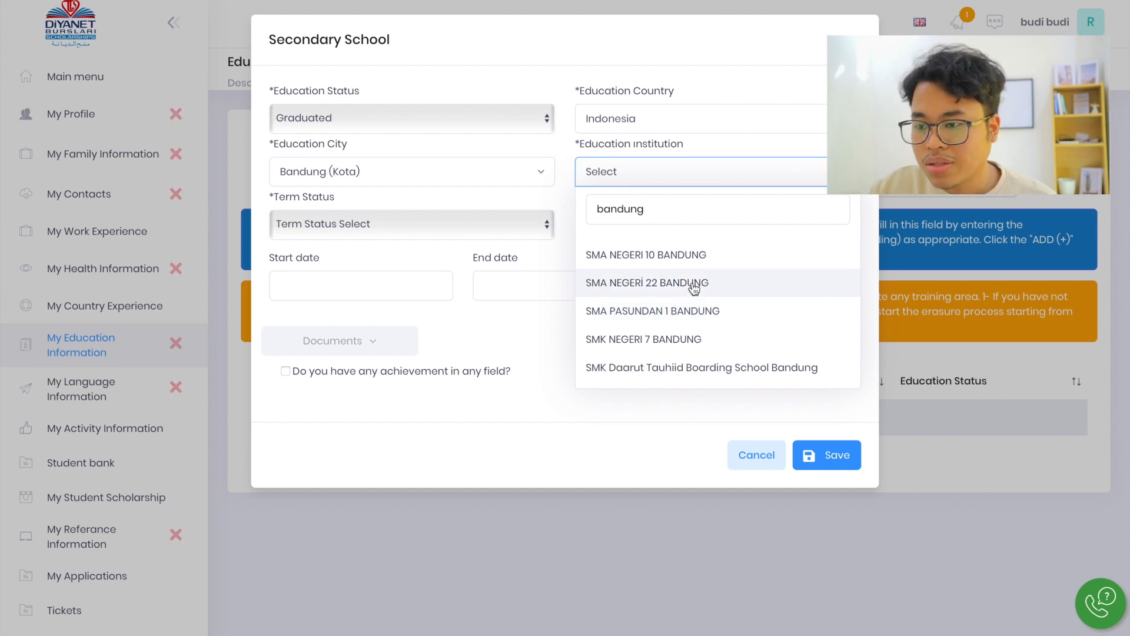
{"action": "scroll", "coordinate": [695, 286], "scroll_direction": "up", "scroll_amount": 2}
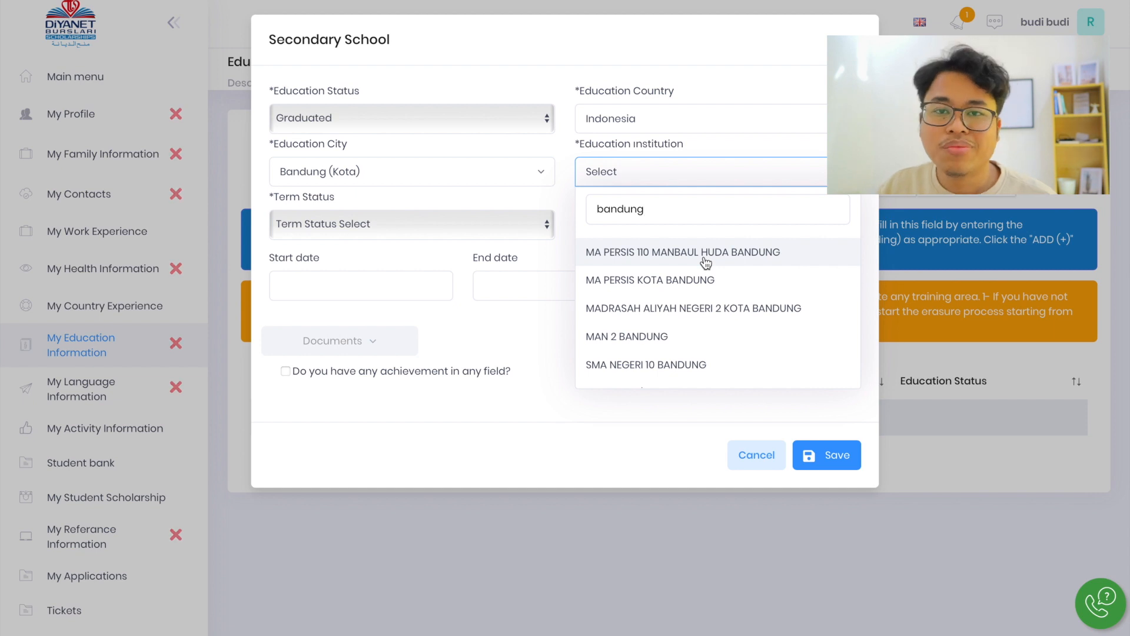
{"action": "key", "text": "BackSpace"}
{"action": "key", "text": "BackSpace"}
{"action": "key", "text": "BackSpace"}
{"action": "key", "text": "BackSpace"}
{"action": "key", "text": "BackSpace"}
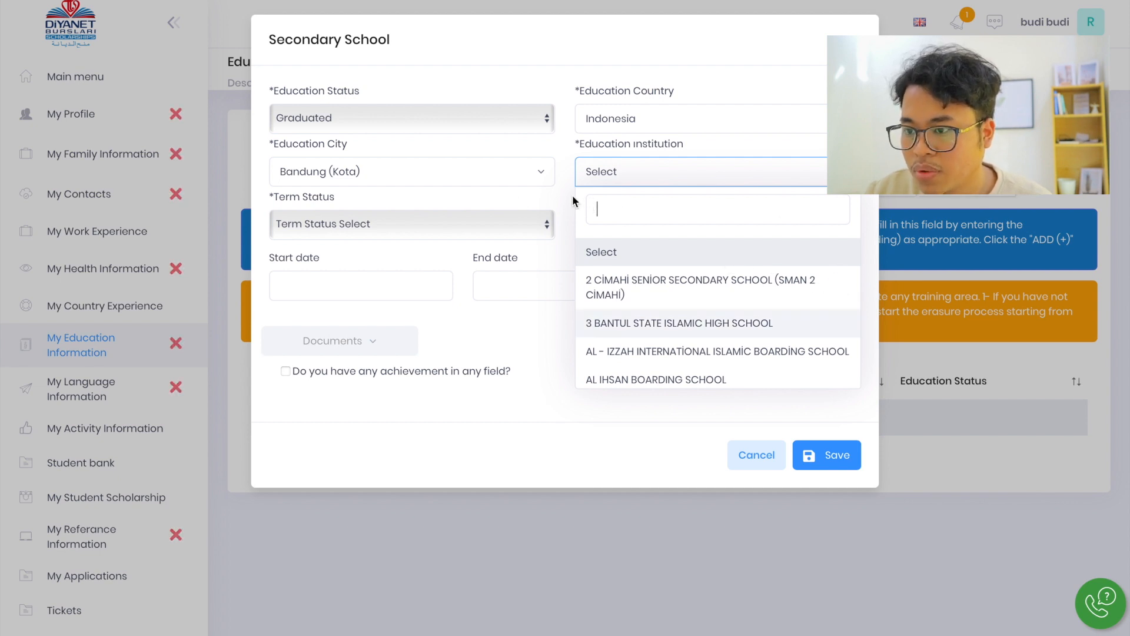
Set the education institution to IF YOU CAN NOT FIND YOUR SCHOOL, CHOOSE THIS OPTION
{"action": "scroll", "coordinate": [677, 247], "scroll_direction": "down", "scroll_amount": 2}
{"action": "scroll", "coordinate": [814, 262], "scroll_direction": "down", "scroll_amount": 1}
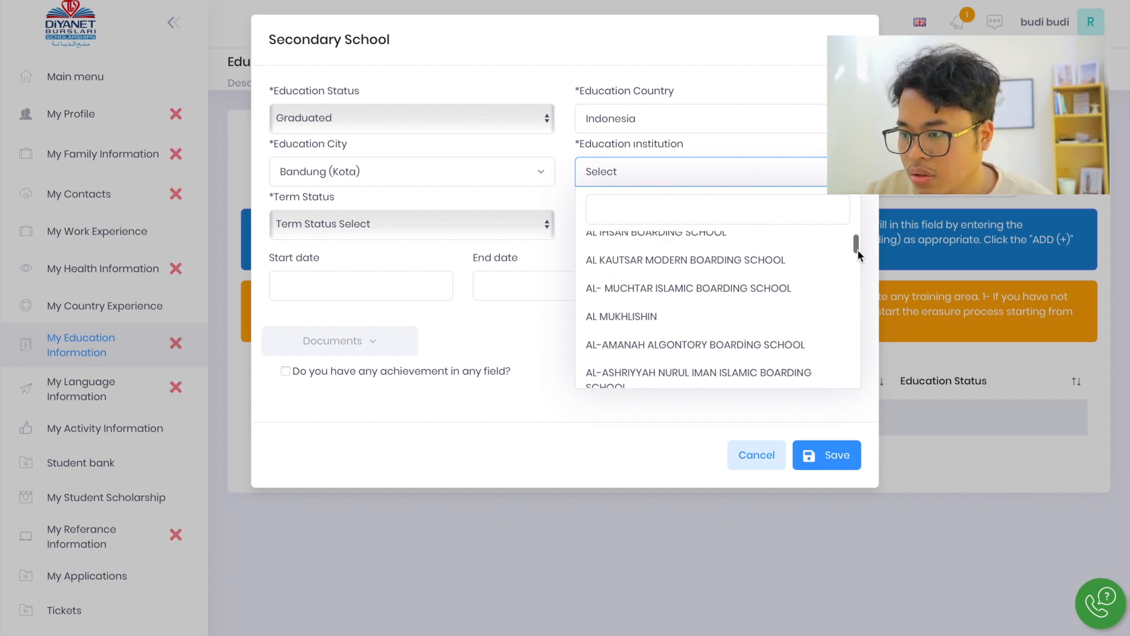
{"action": "left_click", "coordinate": [857, 250]}
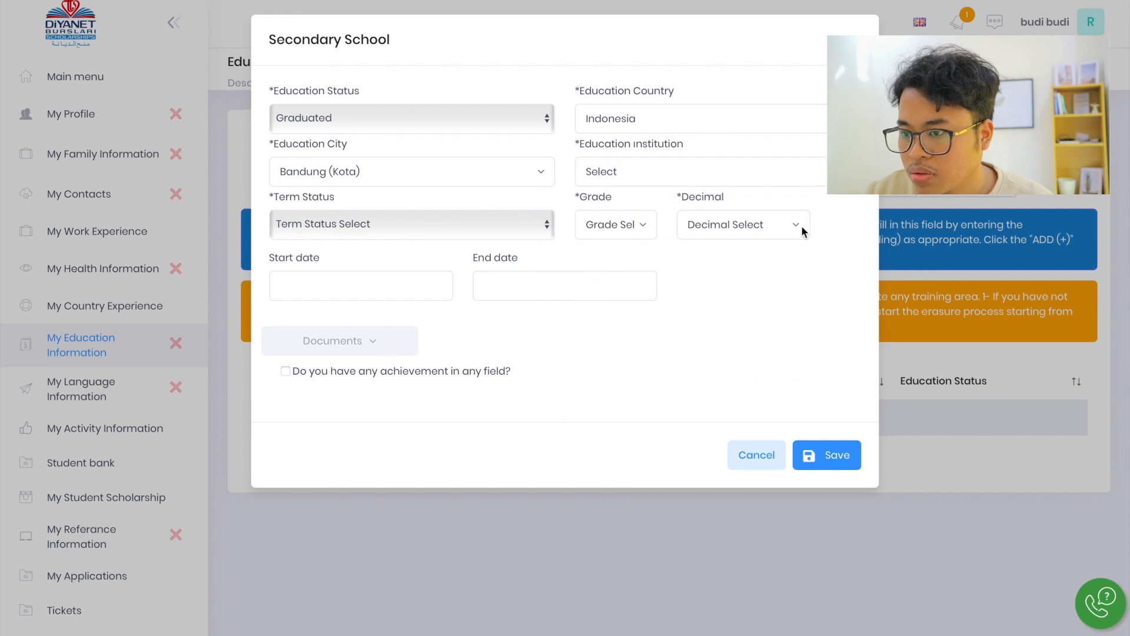
{"action": "left_click", "coordinate": [718, 176]}
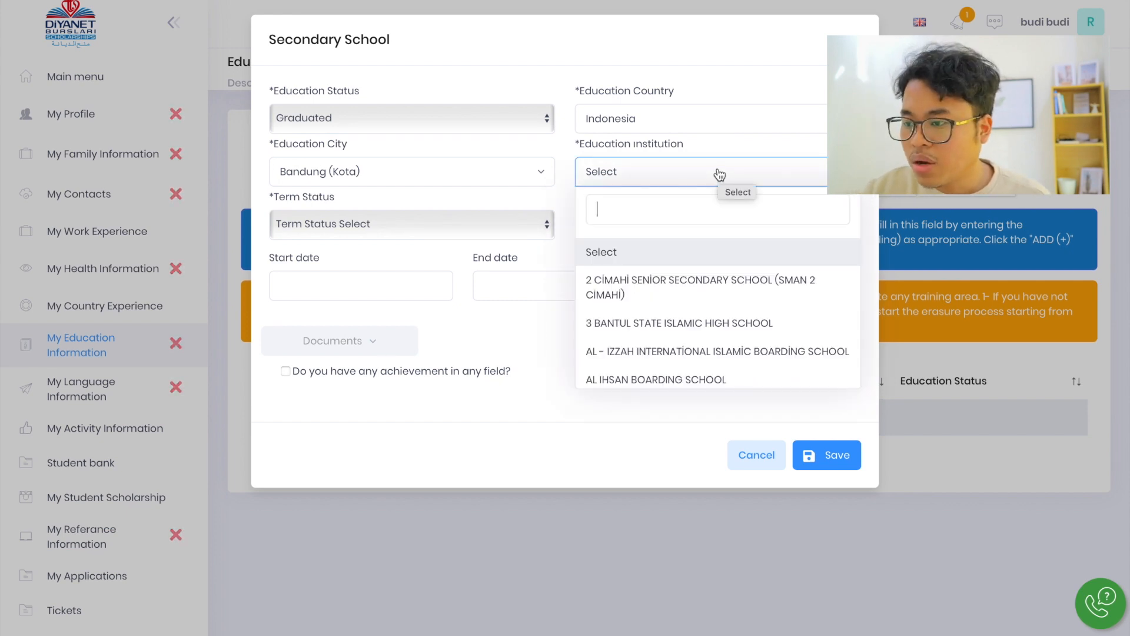
{"action": "scroll", "coordinate": [746, 296], "scroll_direction": "down", "scroll_amount": 2}
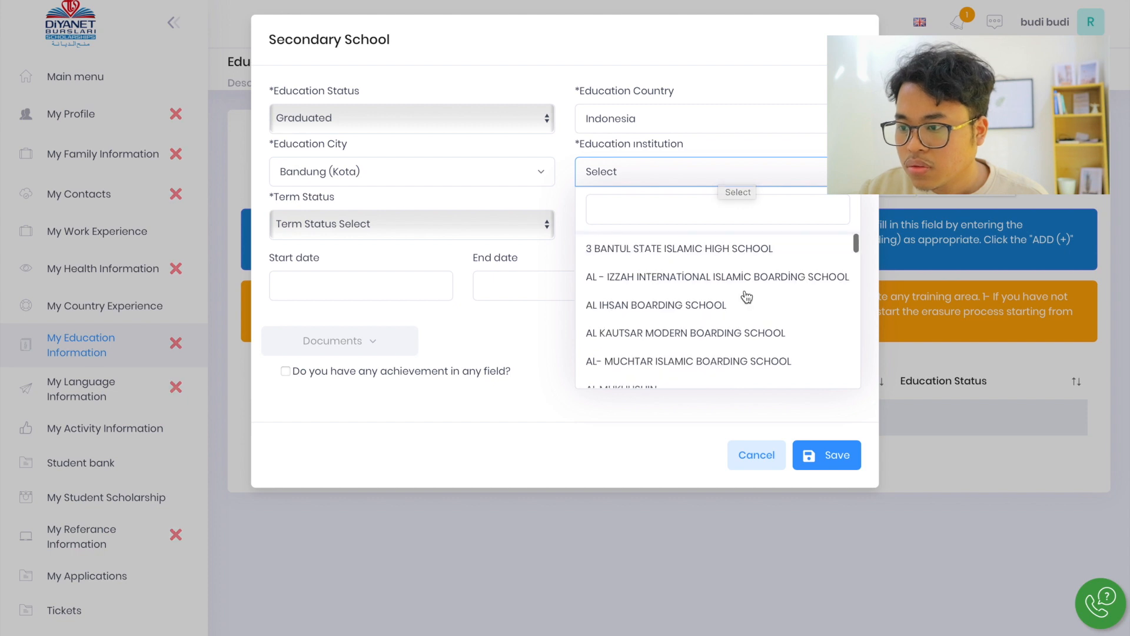
{"action": "left_click_drag", "start_coordinate": [855, 243], "coordinate": [855, 392]}
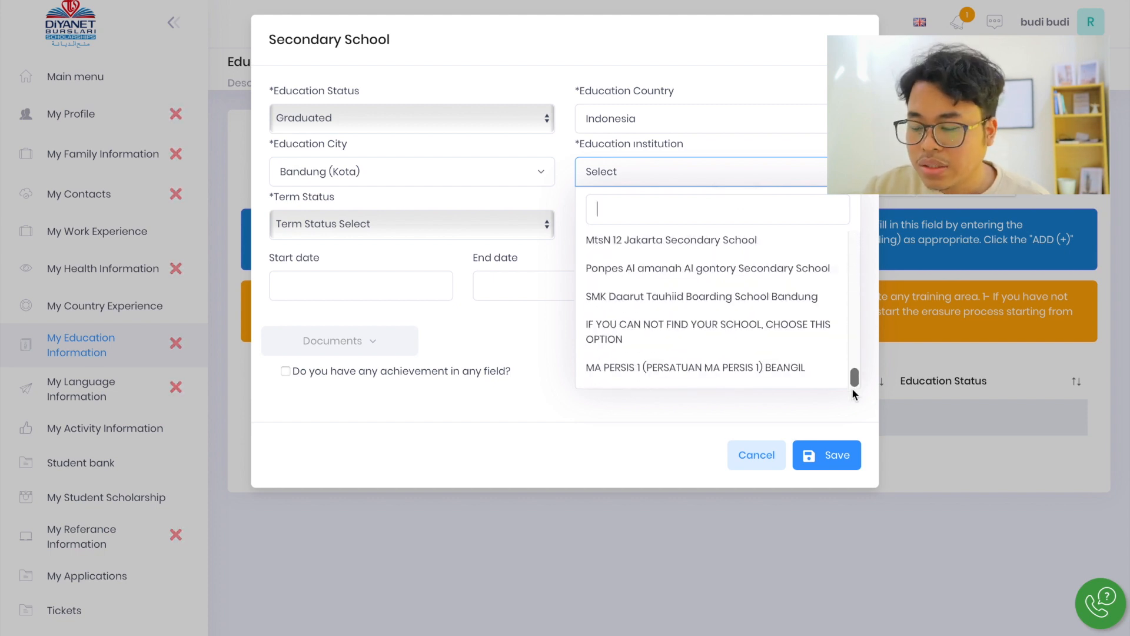
{"action": "left_click", "coordinate": [746, 334]}
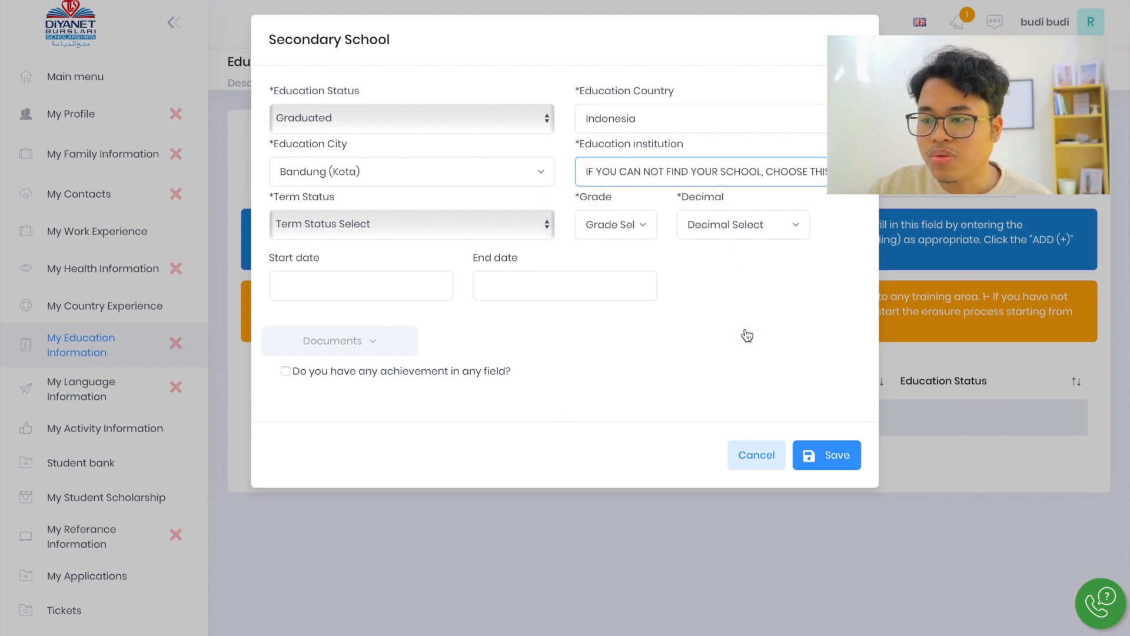
Set the secondary school record's term status to System of 100, its grade to 81 and its decimal to 05
{"action": "left_click", "coordinate": [339, 226]}
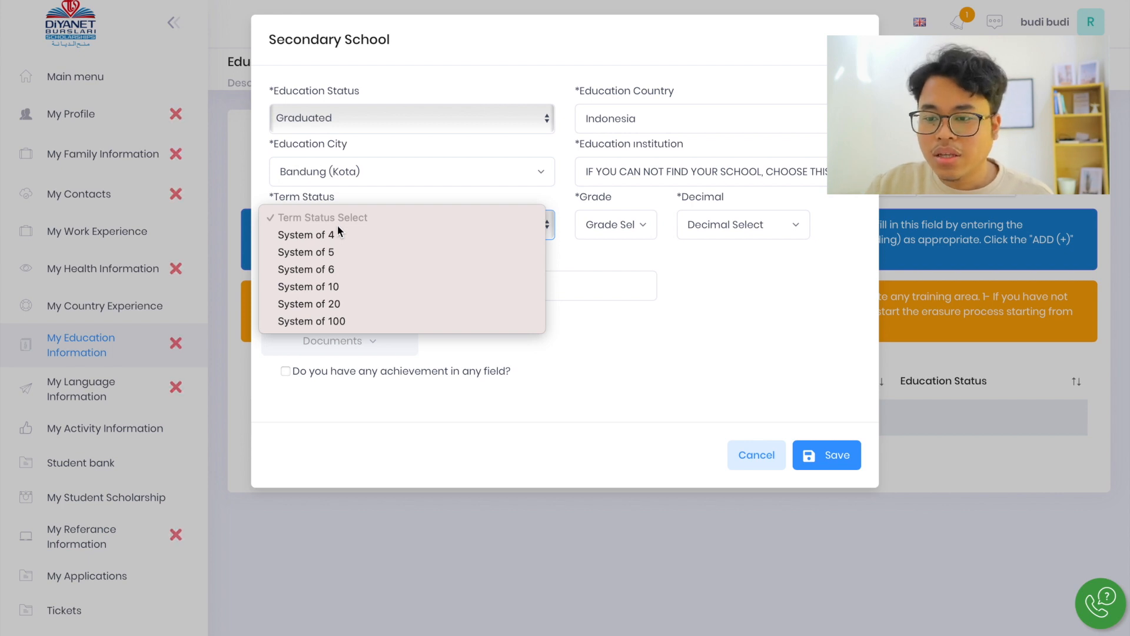
{"action": "left_click", "coordinate": [345, 320]}
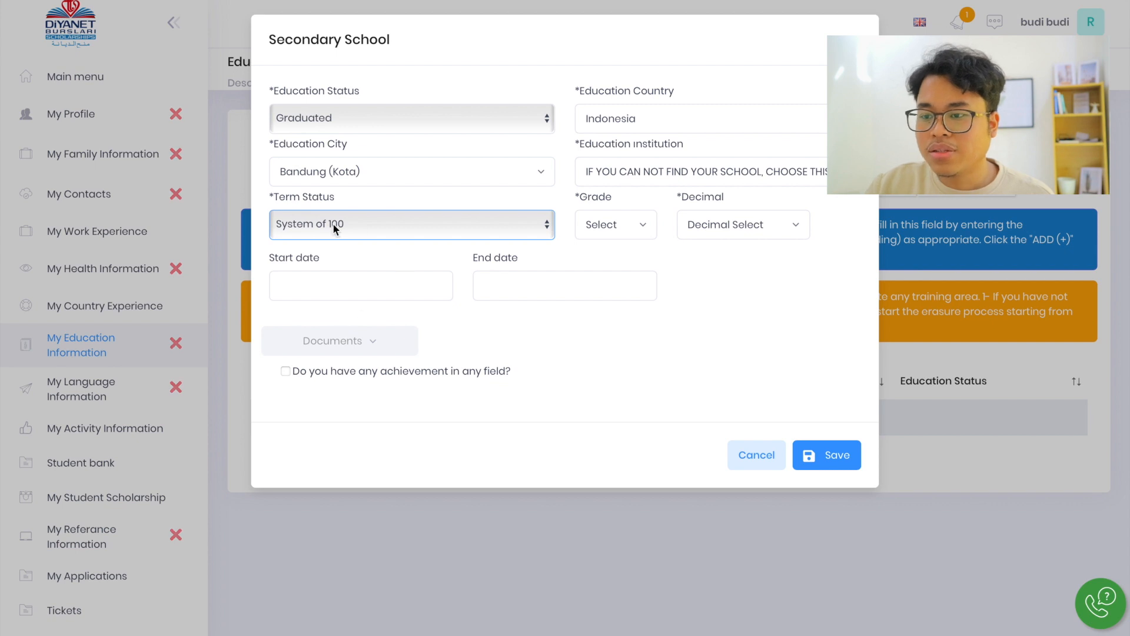
{"action": "left_click", "coordinate": [634, 227]}
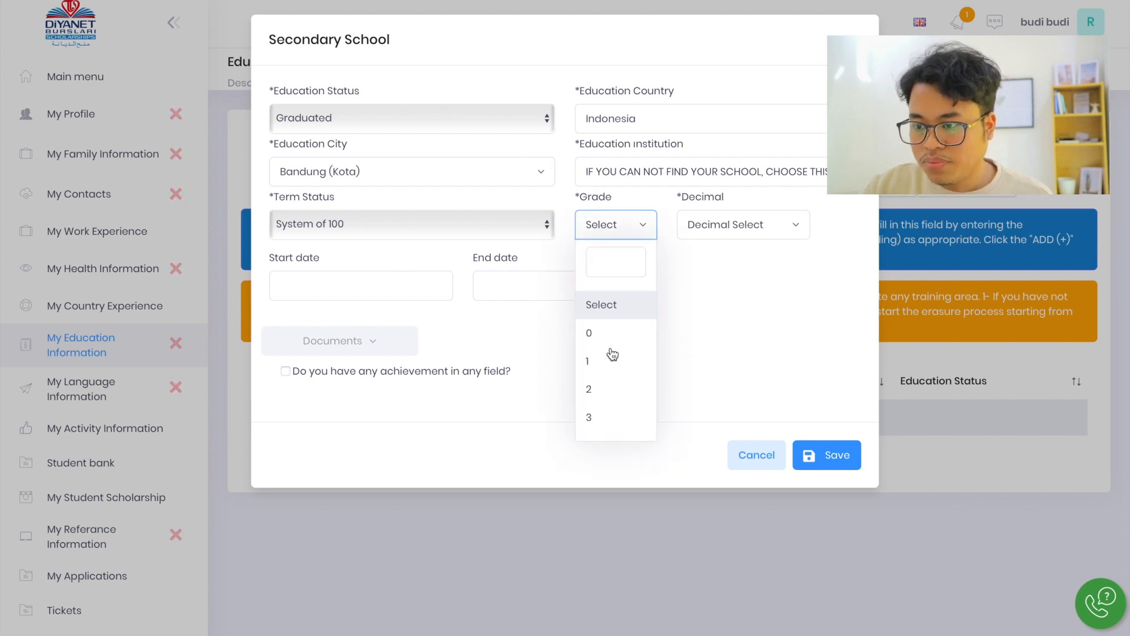
{"action": "scroll", "coordinate": [612, 410], "scroll_direction": "down", "scroll_amount": 8}
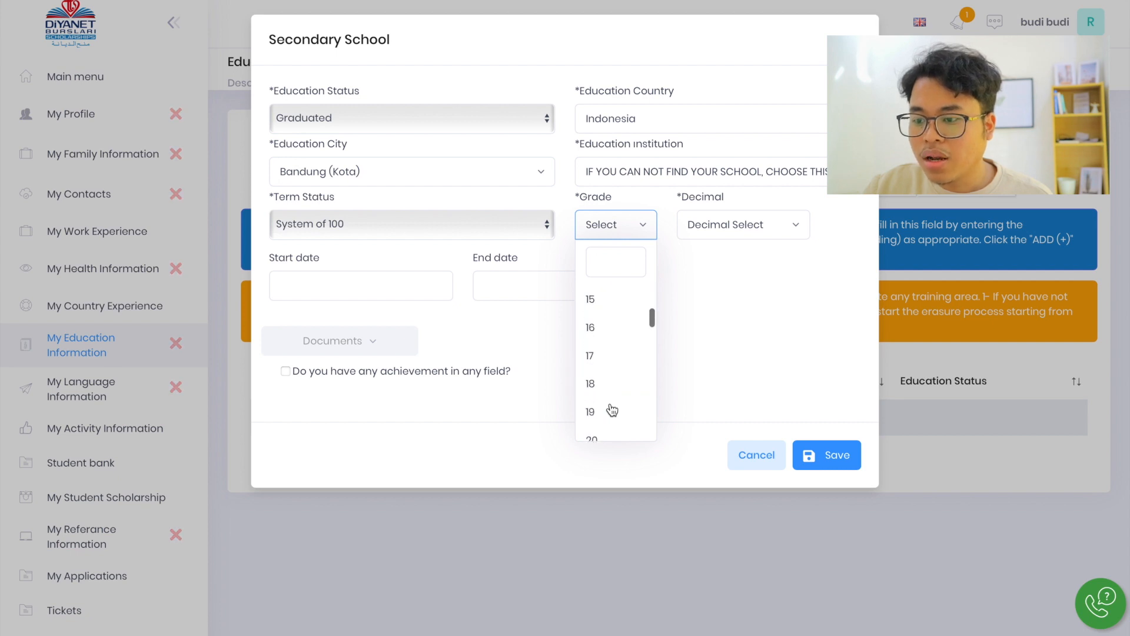
{"action": "scroll", "coordinate": [612, 411], "scroll_direction": "down", "scroll_amount": 2}
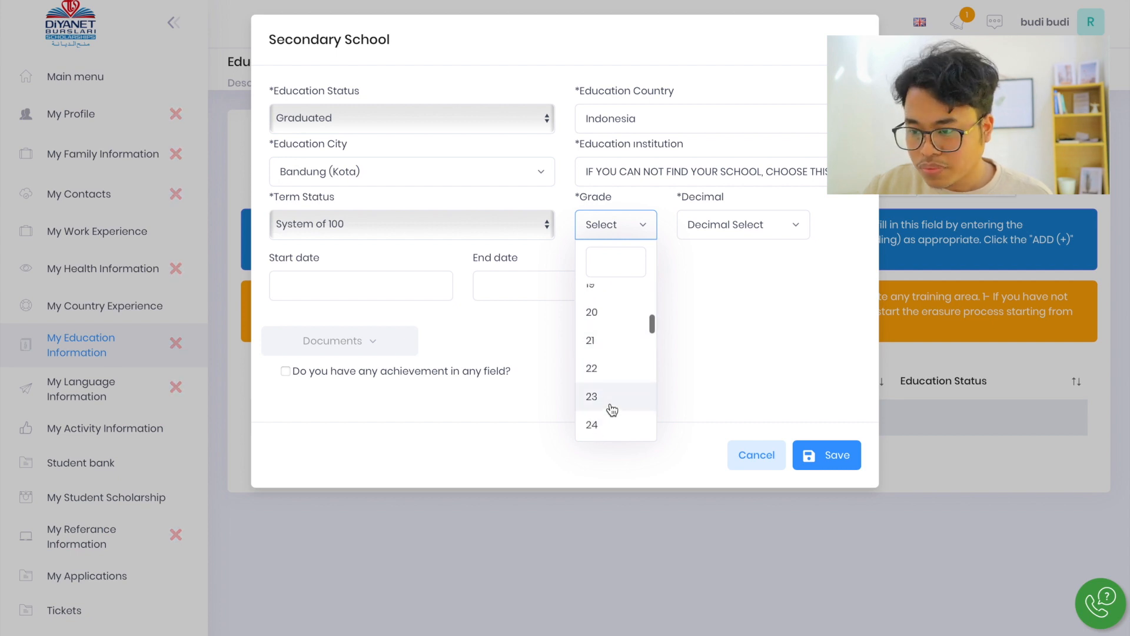
{"action": "scroll", "coordinate": [612, 410], "scroll_direction": "down", "scroll_amount": 6}
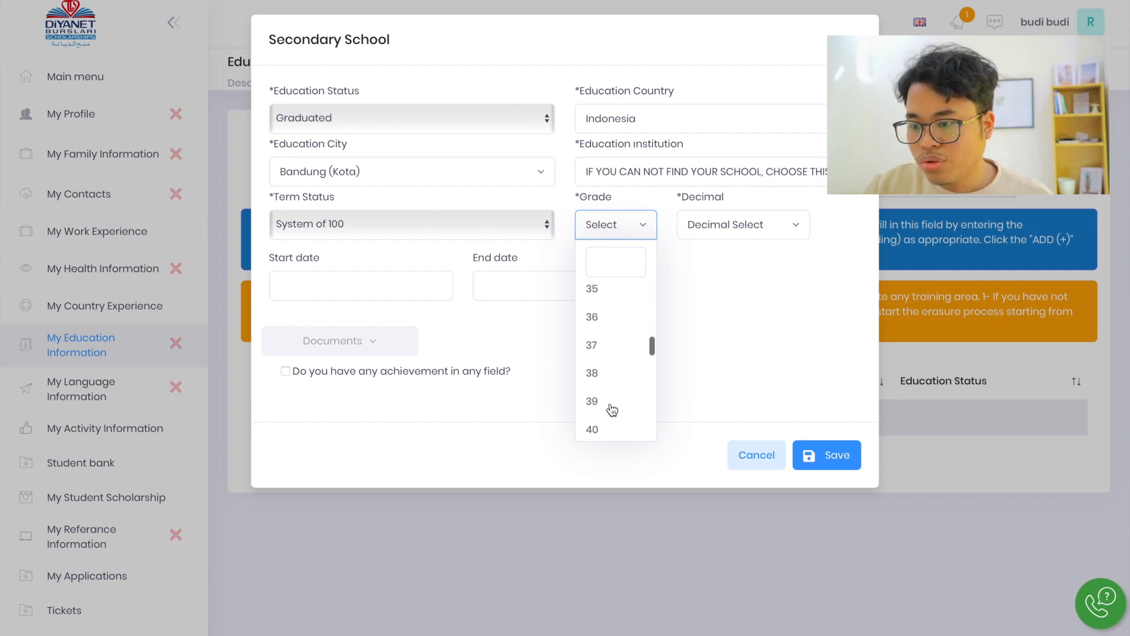
{"action": "scroll", "coordinate": [612, 411], "scroll_direction": "down", "scroll_amount": 10}
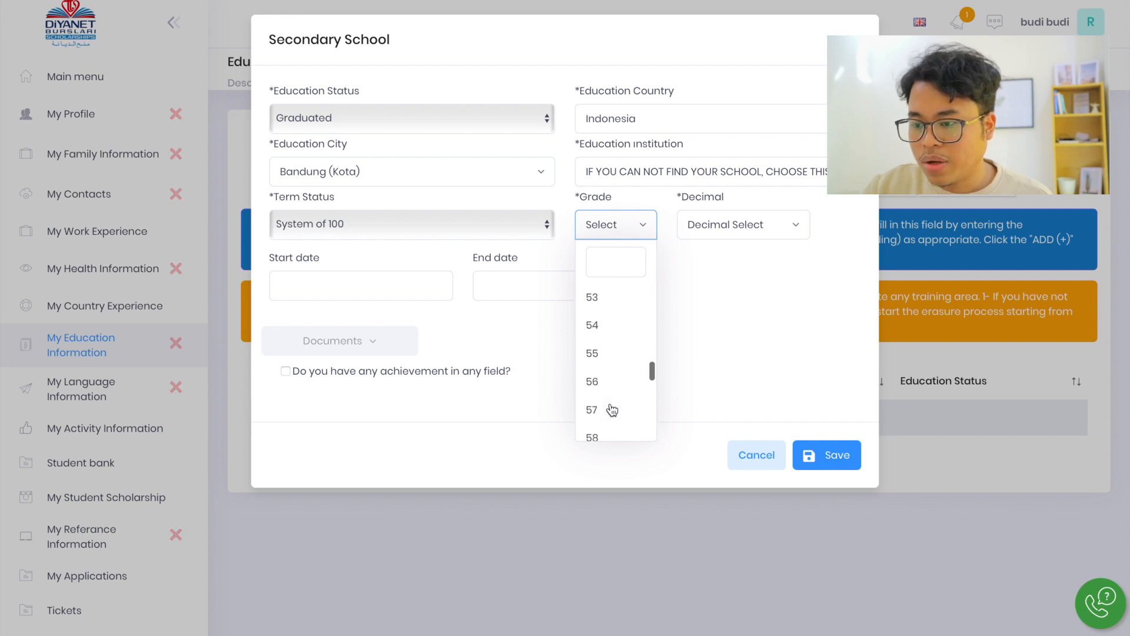
{"action": "scroll", "coordinate": [612, 410], "scroll_direction": "down", "scroll_amount": 7}
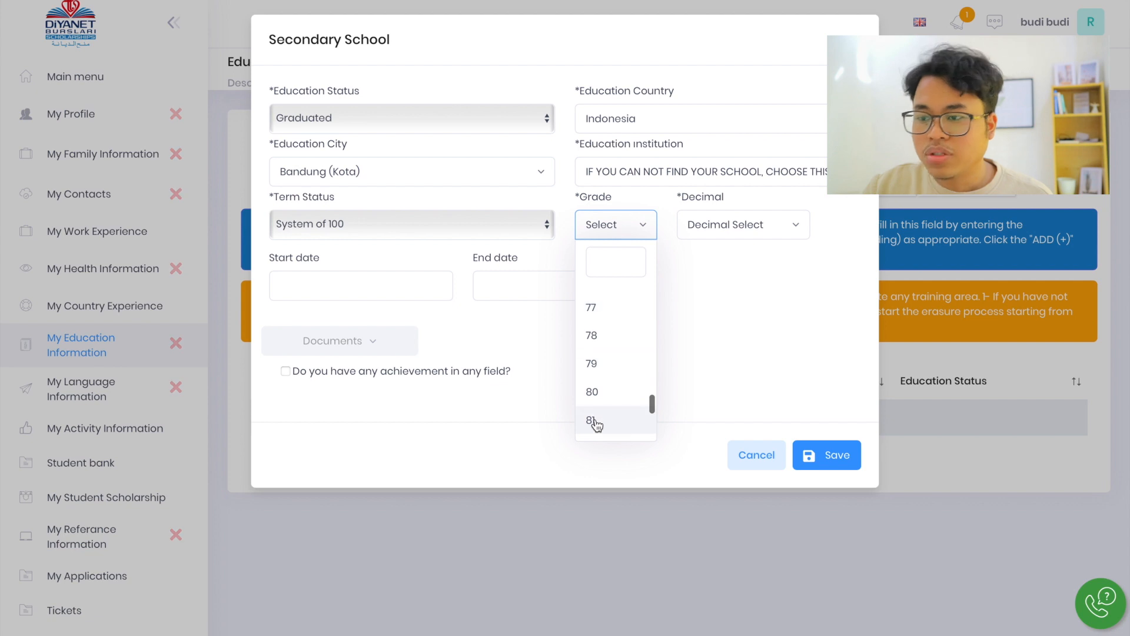
{"action": "left_click", "coordinate": [595, 421]}
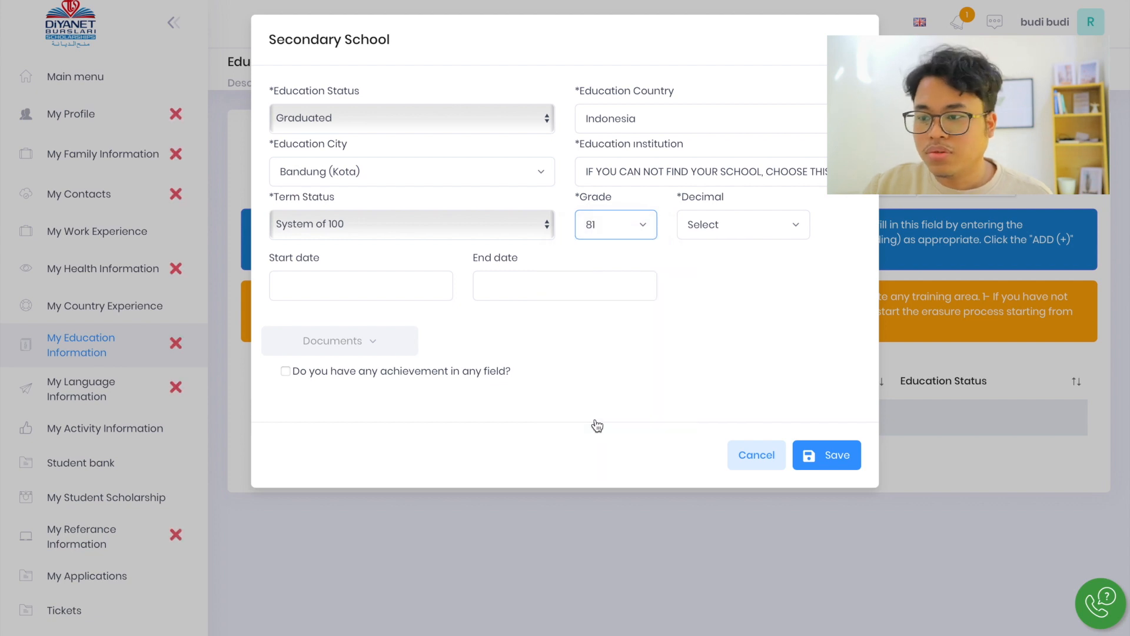
{"action": "left_click", "coordinate": [711, 226]}
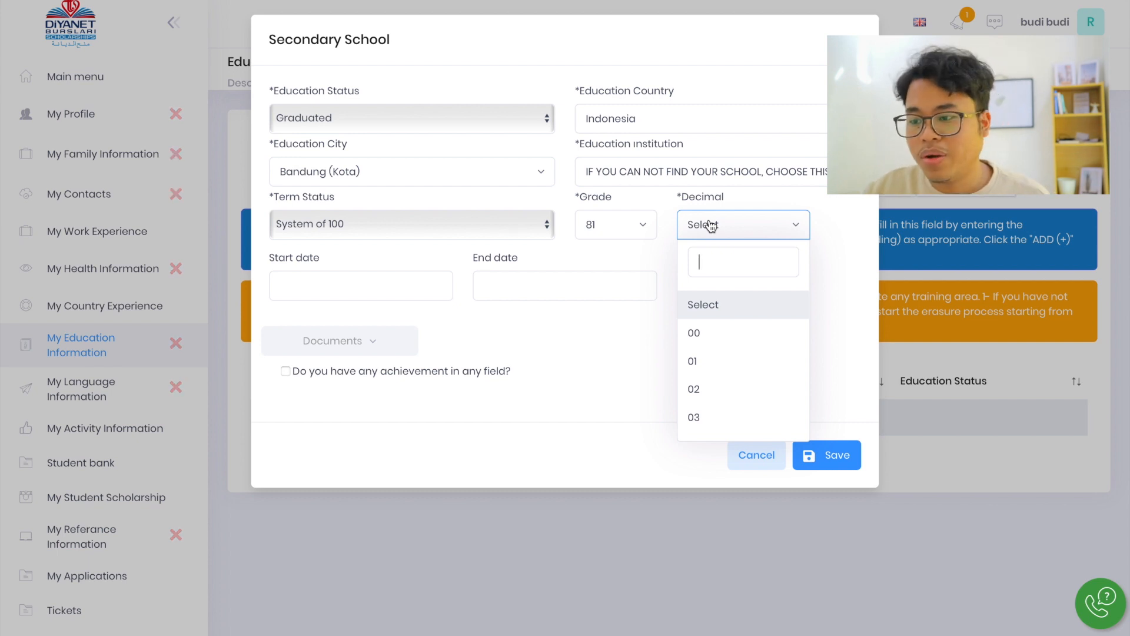
{"action": "scroll", "coordinate": [720, 423], "scroll_direction": "down", "scroll_amount": 2}
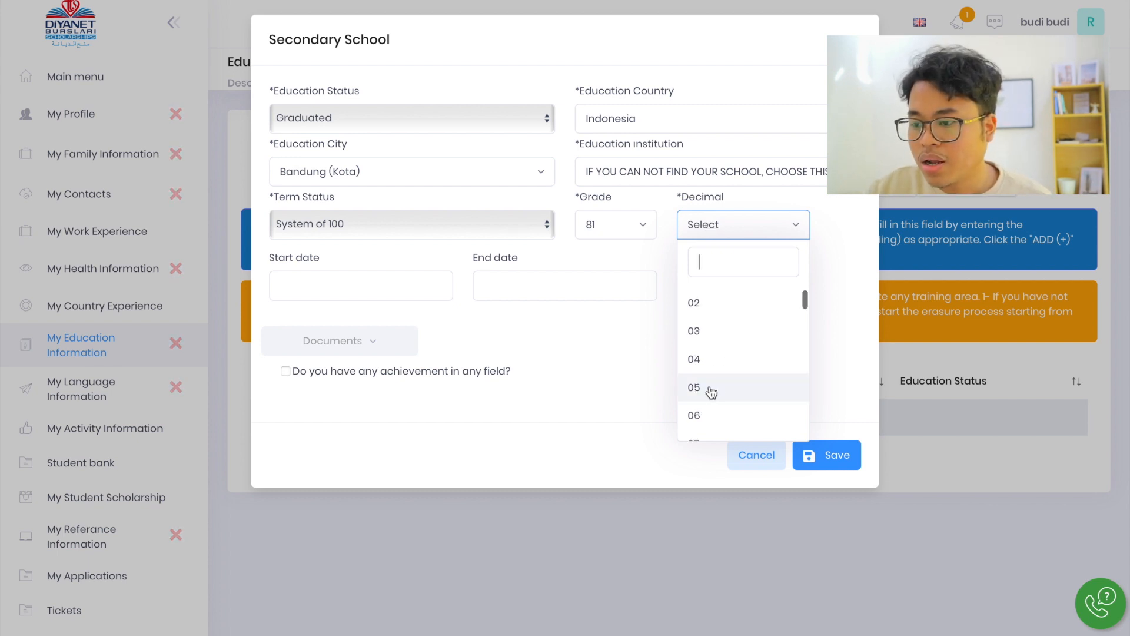
{"action": "left_click", "coordinate": [721, 388]}
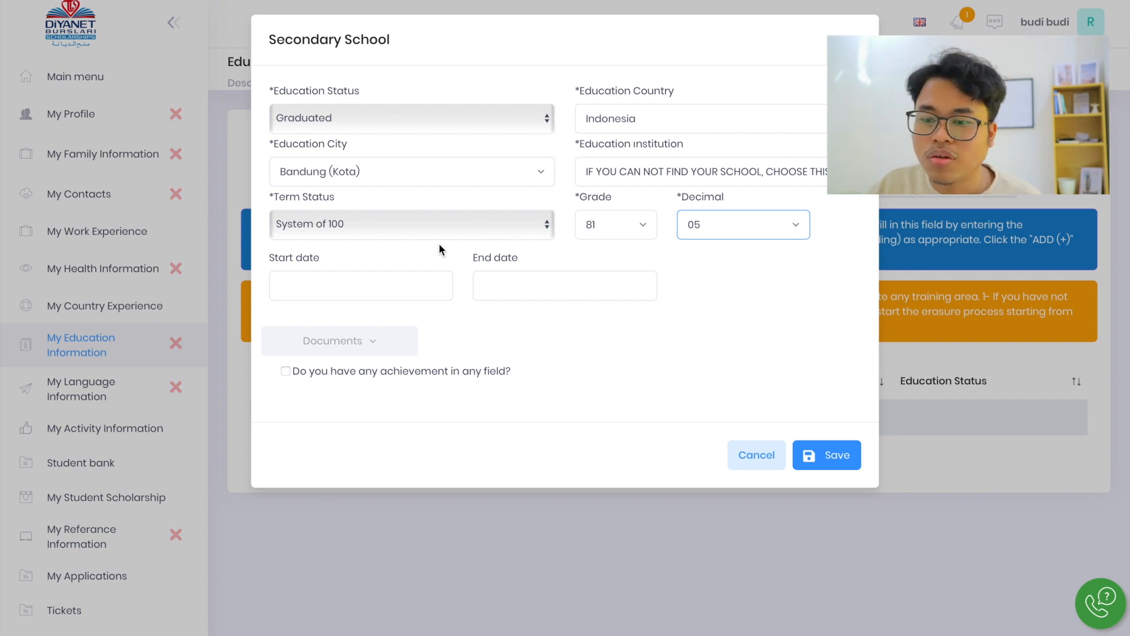
Fill in 03/06/2021 as both the start date and the end date of the secondary school record
{"action": "left_click", "coordinate": [415, 302]}
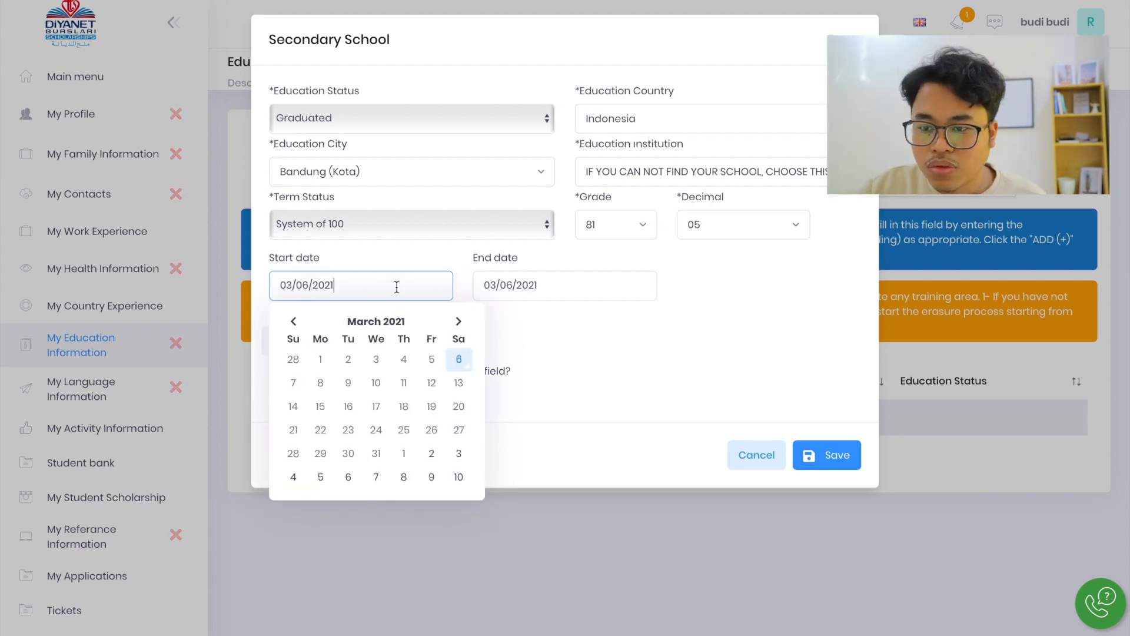
{"action": "left_click", "coordinate": [559, 288]}
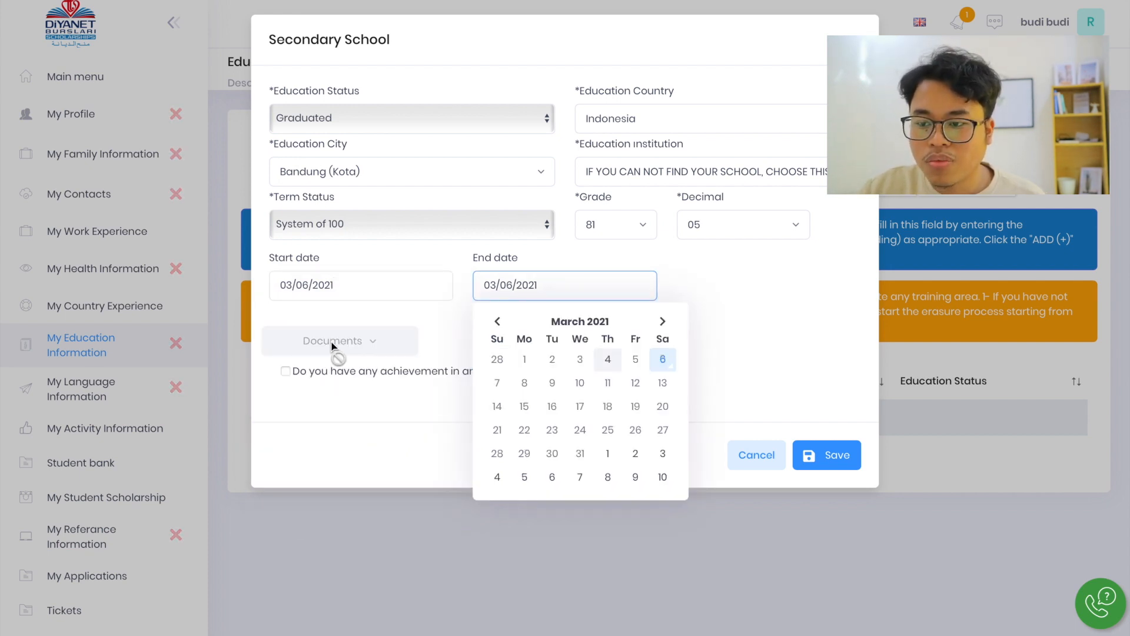
{"action": "left_click", "coordinate": [783, 350]}
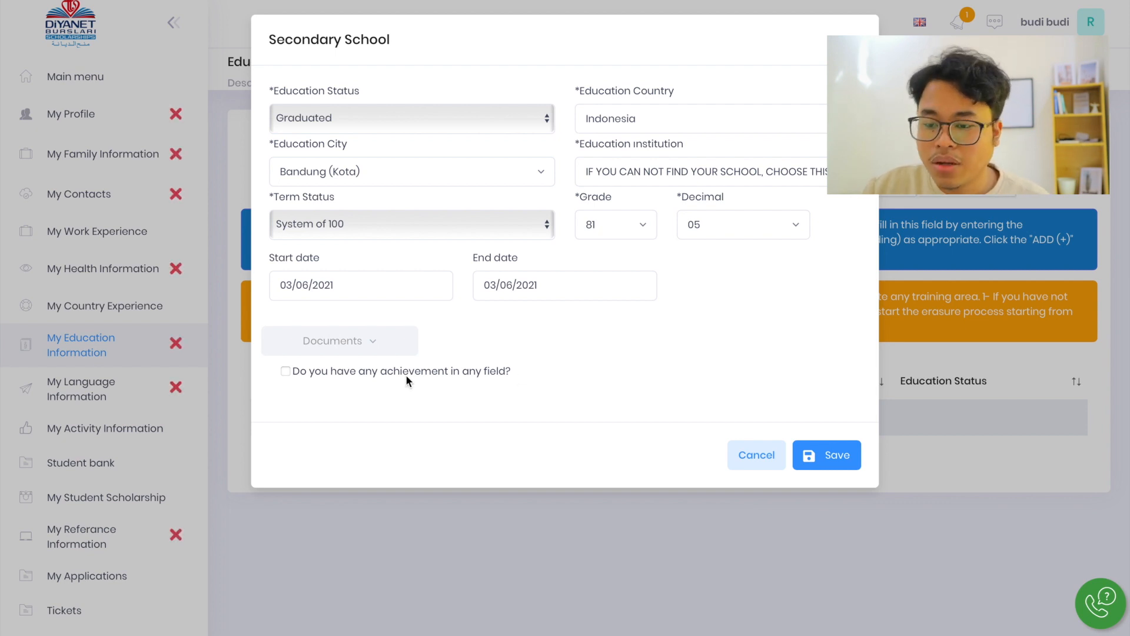
Declare an achievement for the secondary school record, set its area to Exam and adjust the achievement sequence
{"action": "left_click", "coordinate": [287, 370]}
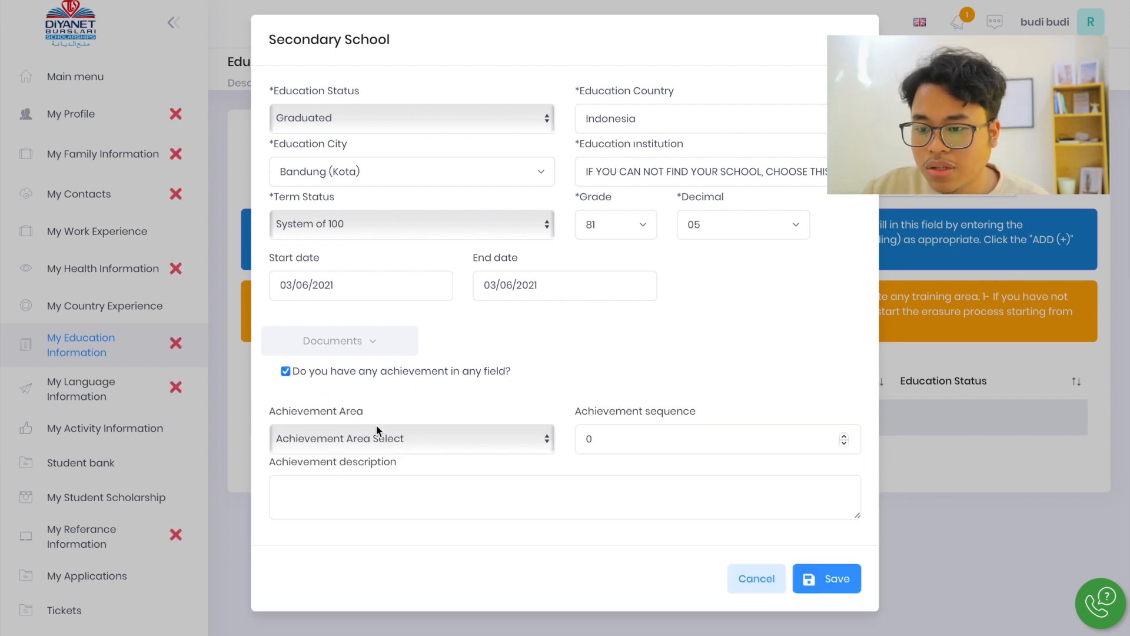
{"action": "left_click", "coordinate": [400, 441]}
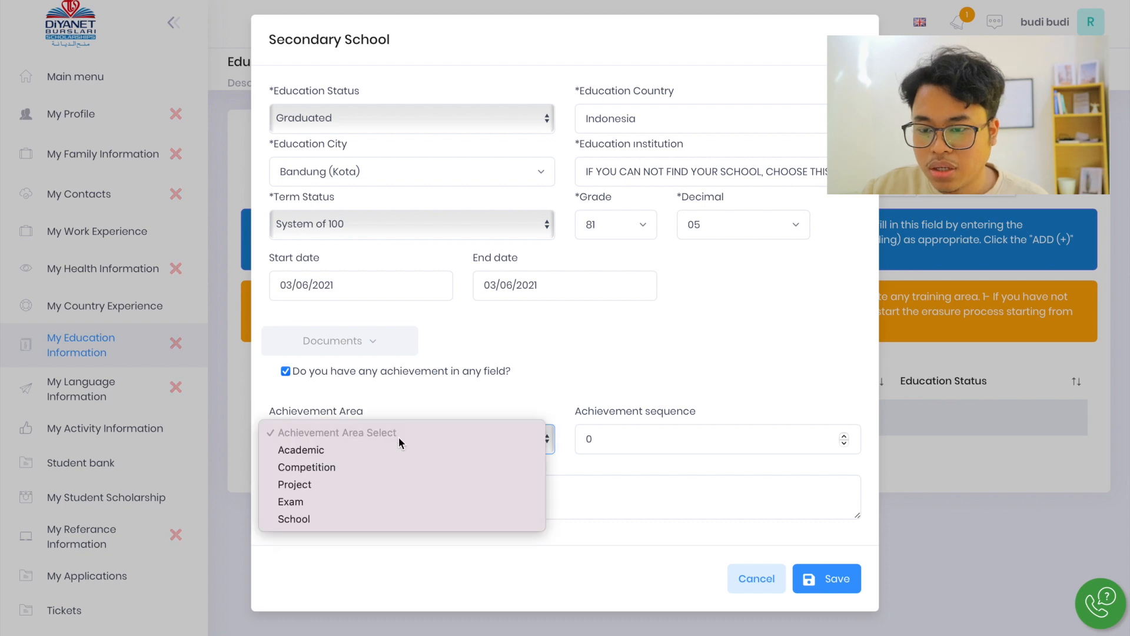
{"action": "left_click", "coordinate": [303, 508]}
{"action": "left_click", "coordinate": [613, 444]}
{"action": "left_click", "coordinate": [844, 443]}
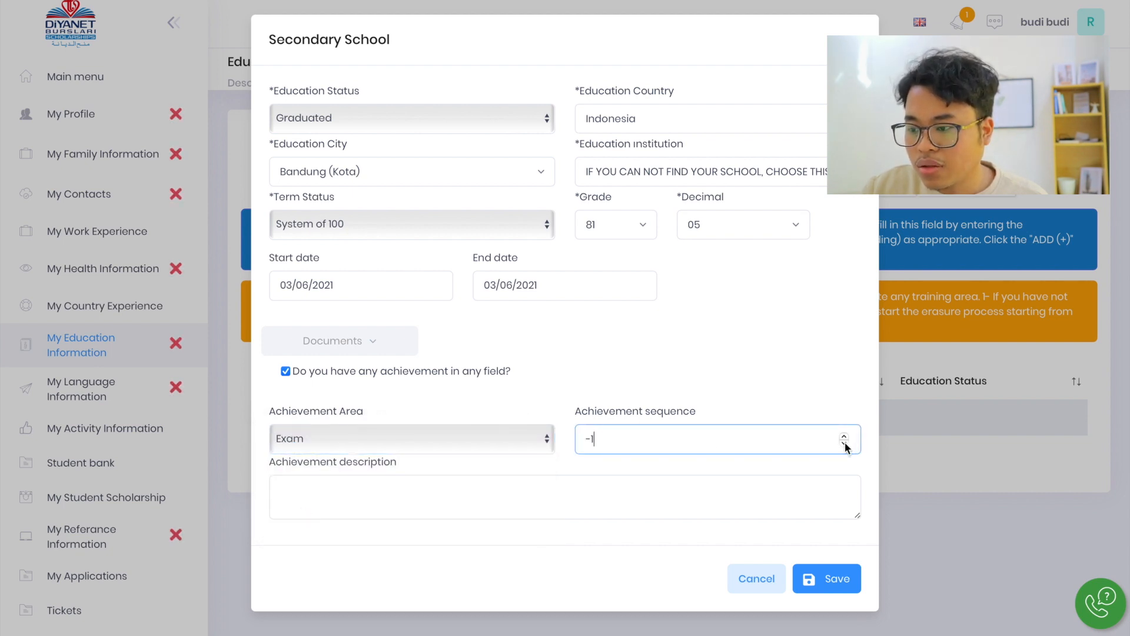
{"action": "left_click", "coordinate": [845, 436]}
{"action": "left_click", "coordinate": [845, 436]}
{"action": "left_click", "coordinate": [845, 436]}
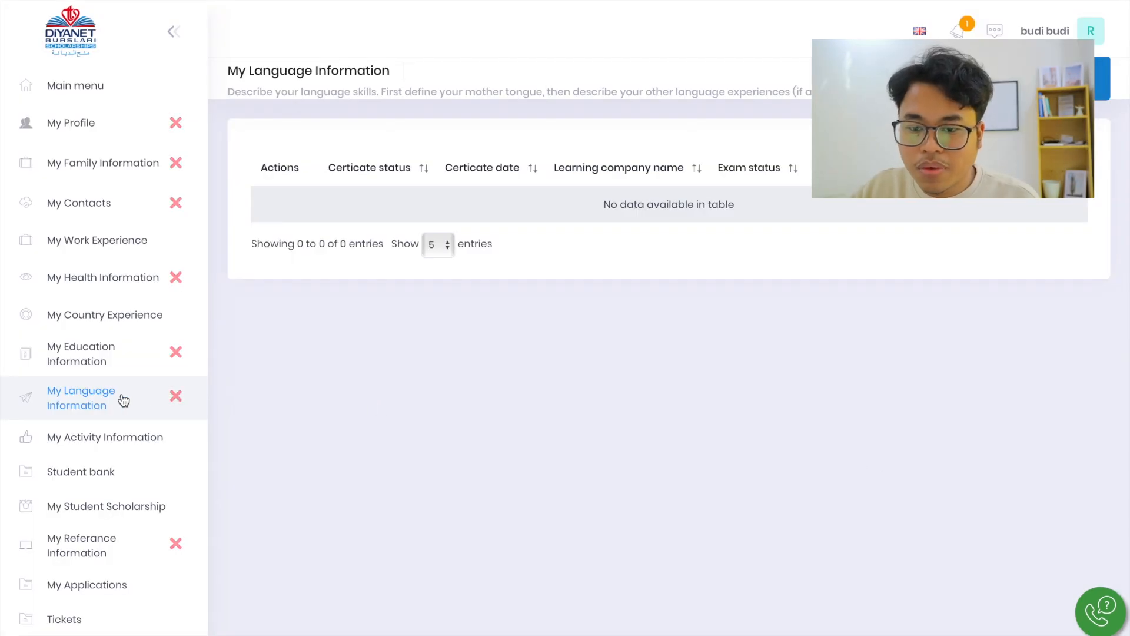
Start a new record on the My Language Information page with language type Foreign language and language English
{"action": "left_click", "coordinate": [101, 391]}
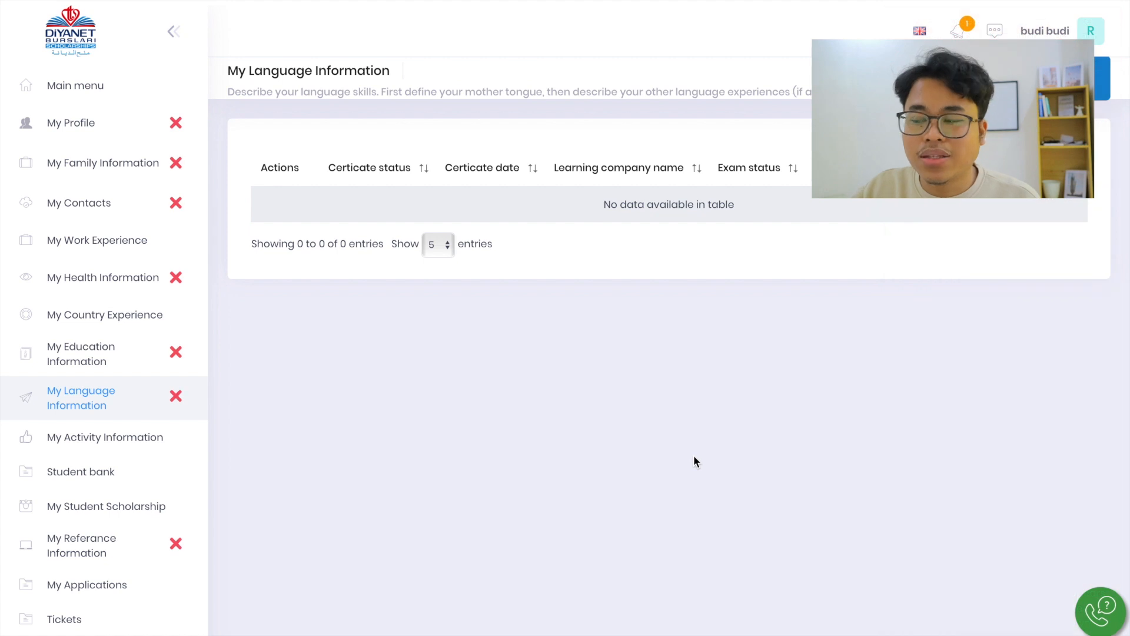
{"action": "left_click", "coordinate": [1039, 79]}
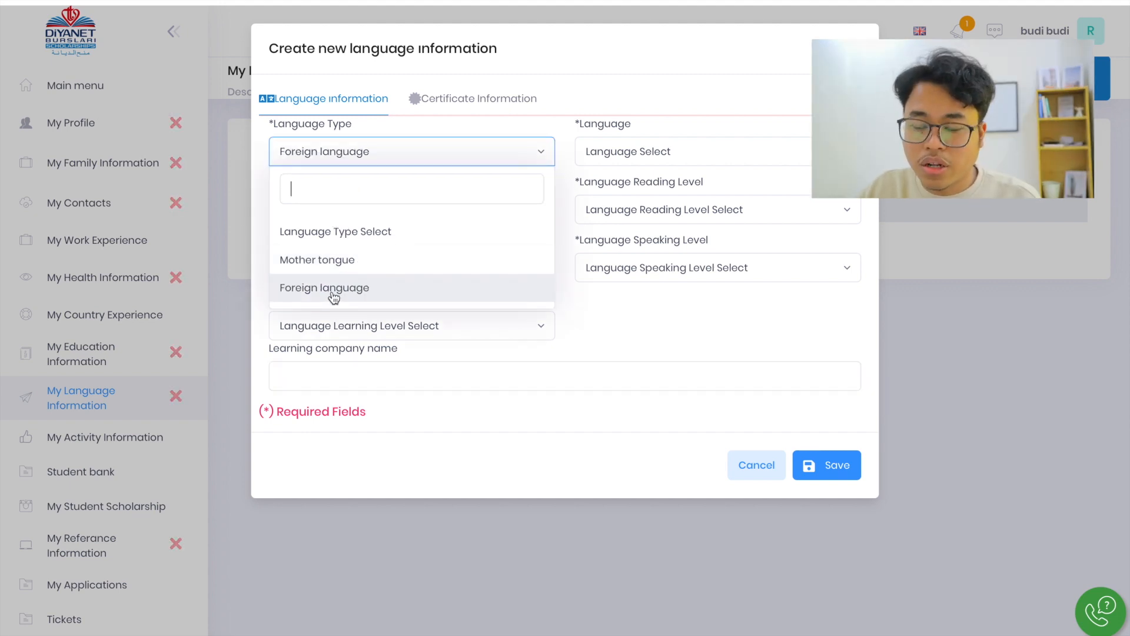
{"action": "left_click", "coordinate": [334, 298]}
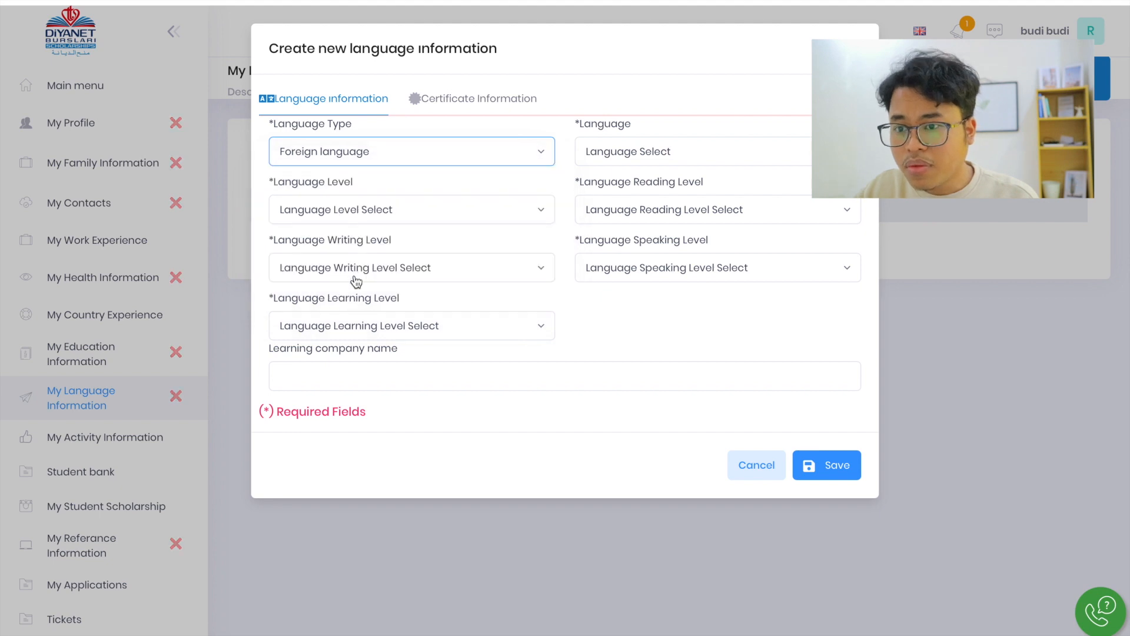
{"action": "left_click", "coordinate": [629, 159]}
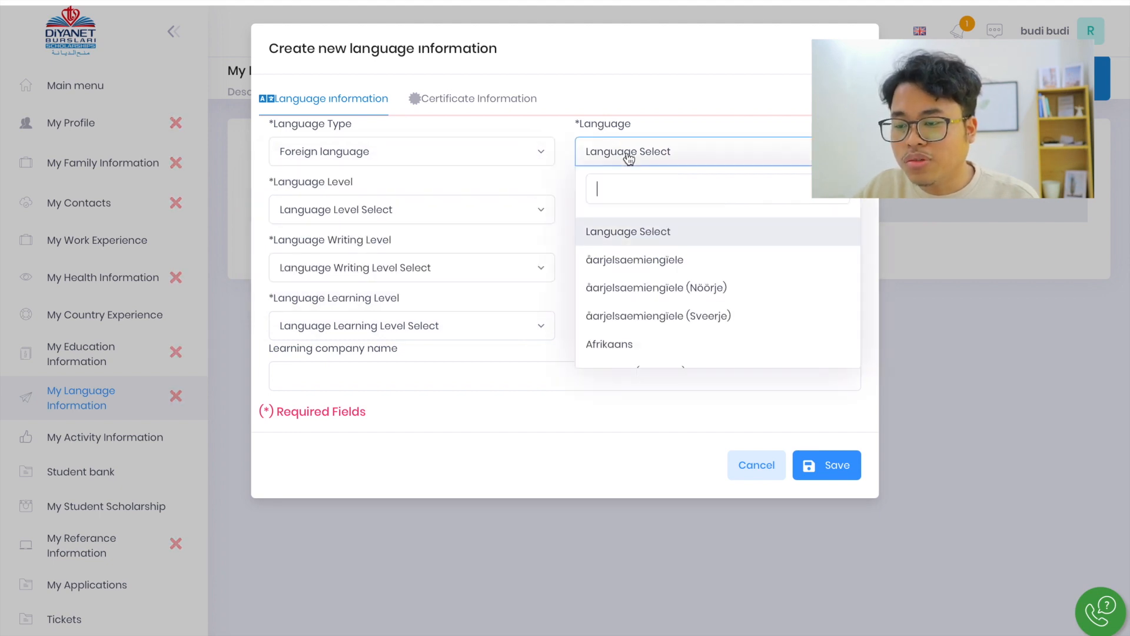
{"action": "type", "text": "engli"}
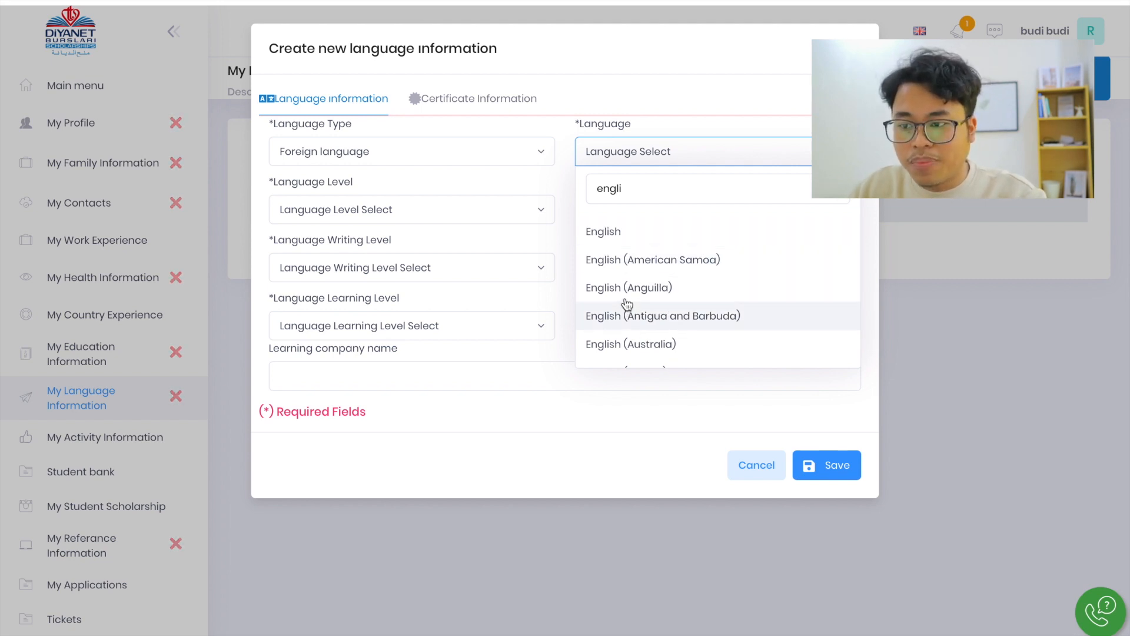
{"action": "left_click", "coordinate": [635, 236]}
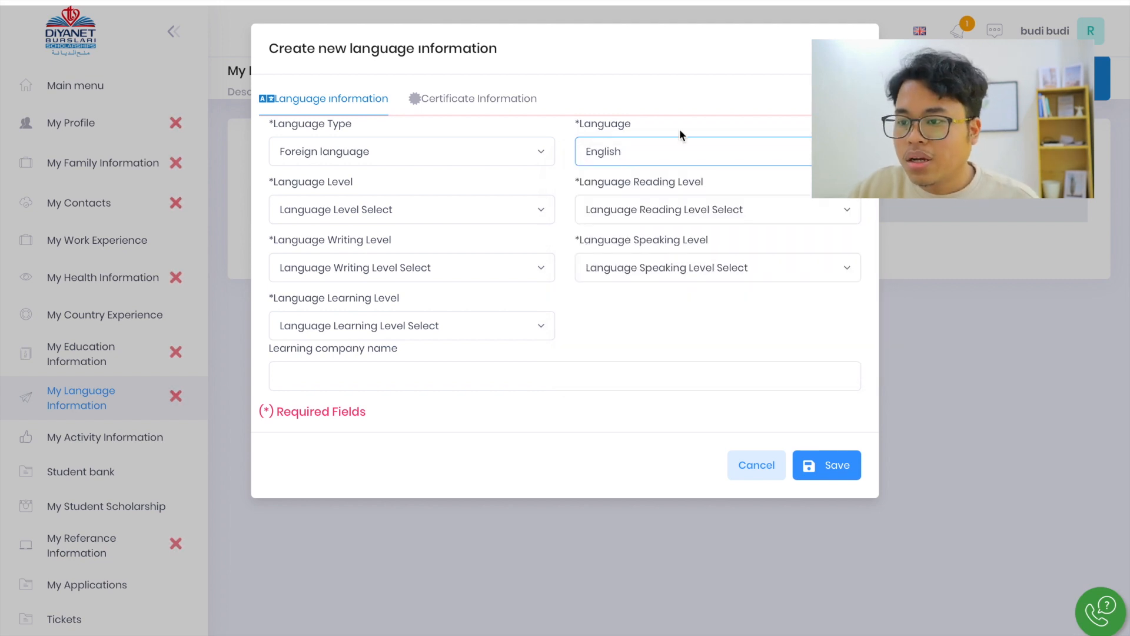
Set the English record's language level to Upper-Intermediate
{"action": "left_click", "coordinate": [363, 211]}
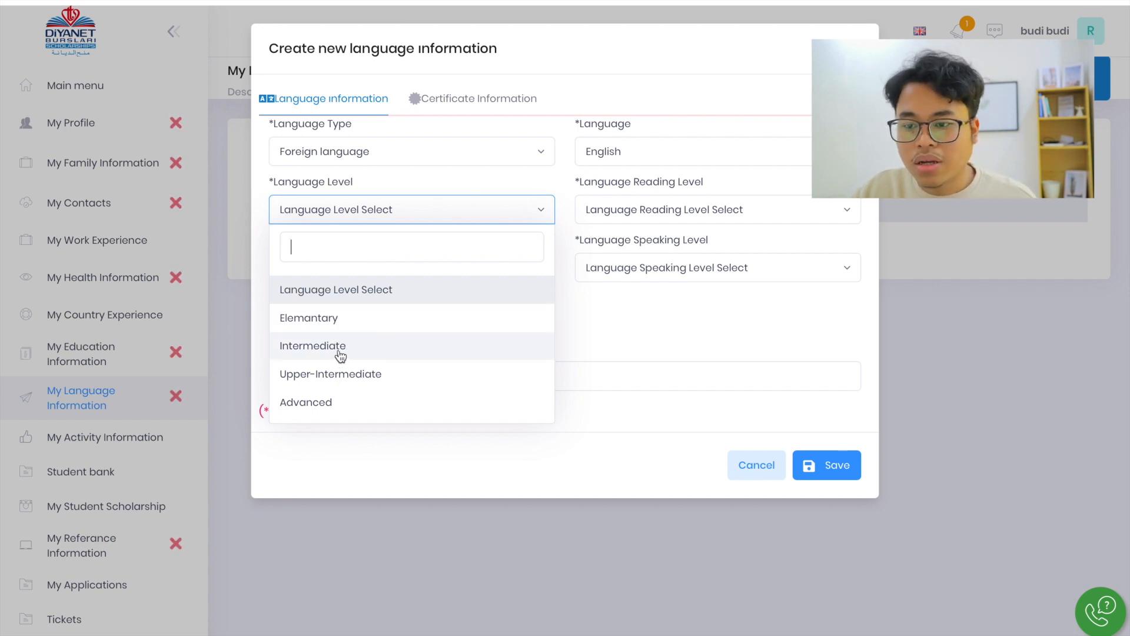
{"action": "left_click", "coordinate": [335, 406]}
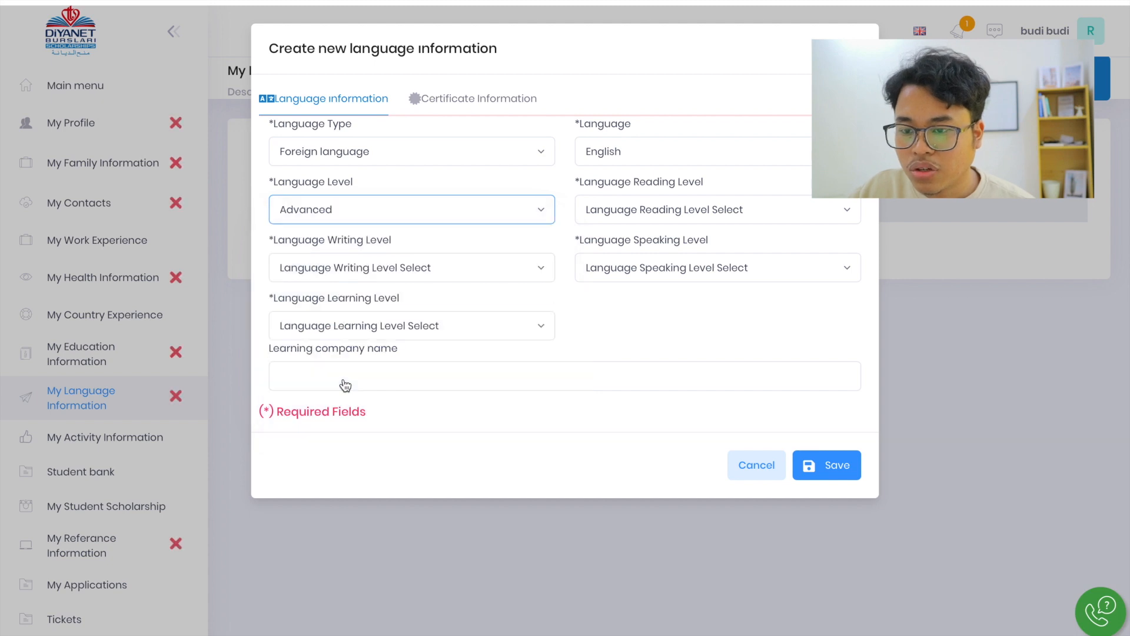
{"action": "left_click", "coordinate": [333, 215]}
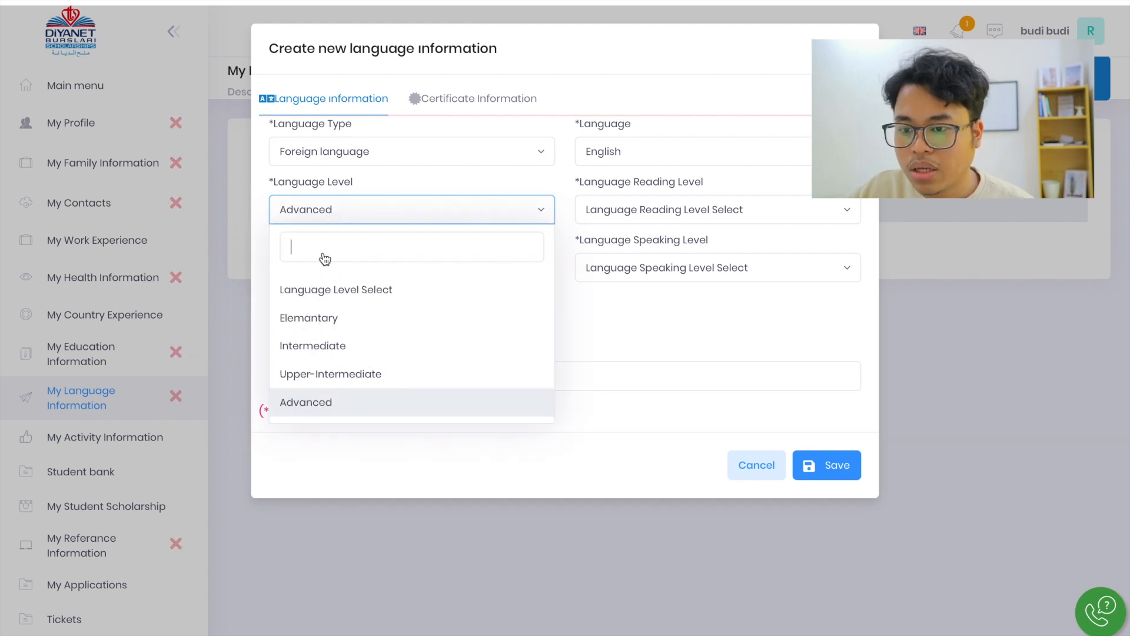
{"action": "left_click", "coordinate": [316, 375]}
Review the available reading, writing and speaking levels for the English record
{"action": "left_click", "coordinate": [658, 207]}
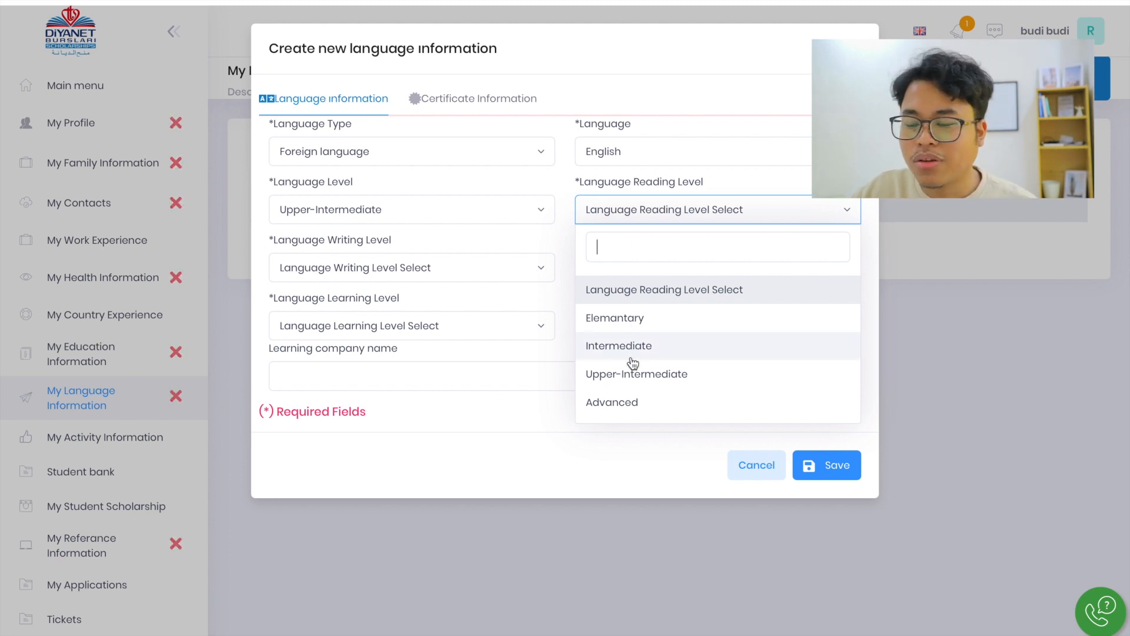
{"action": "left_click", "coordinate": [381, 262]}
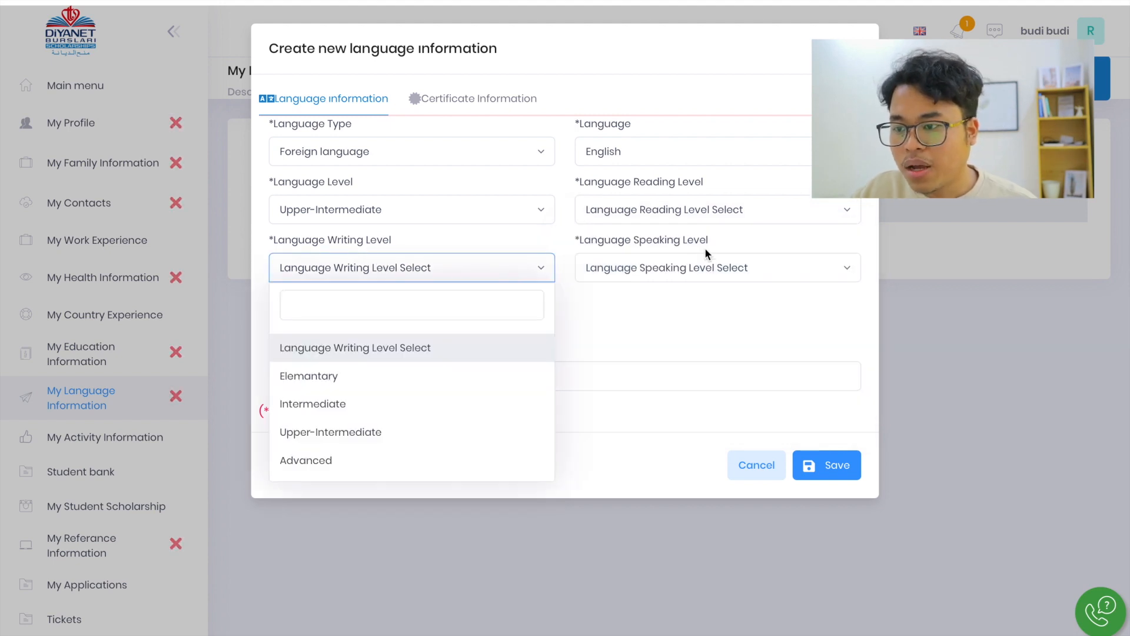
{"action": "left_click", "coordinate": [709, 267]}
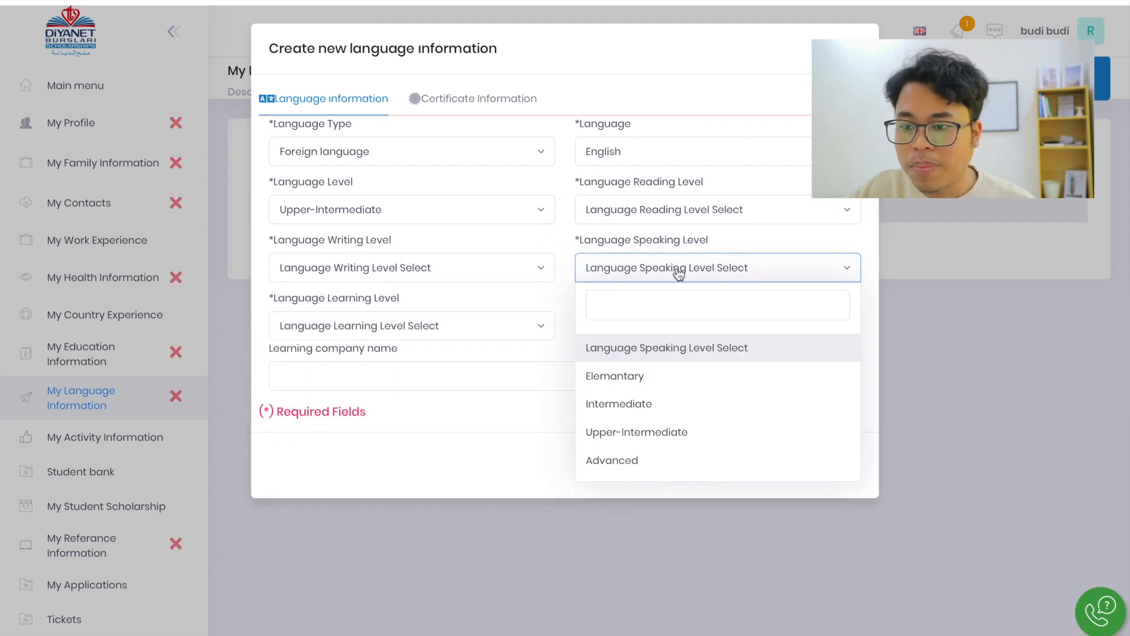
Set the English record's language learning level to Myself, check its Certificate Information section and return to the language details
{"action": "left_click", "coordinate": [497, 329]}
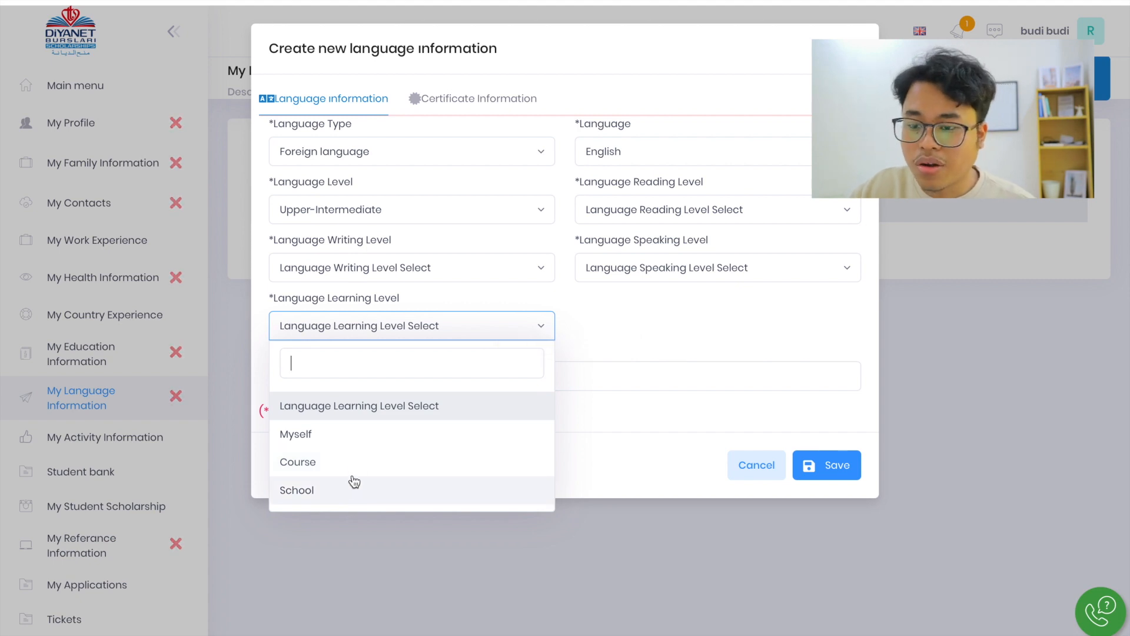
{"action": "left_click", "coordinate": [357, 436]}
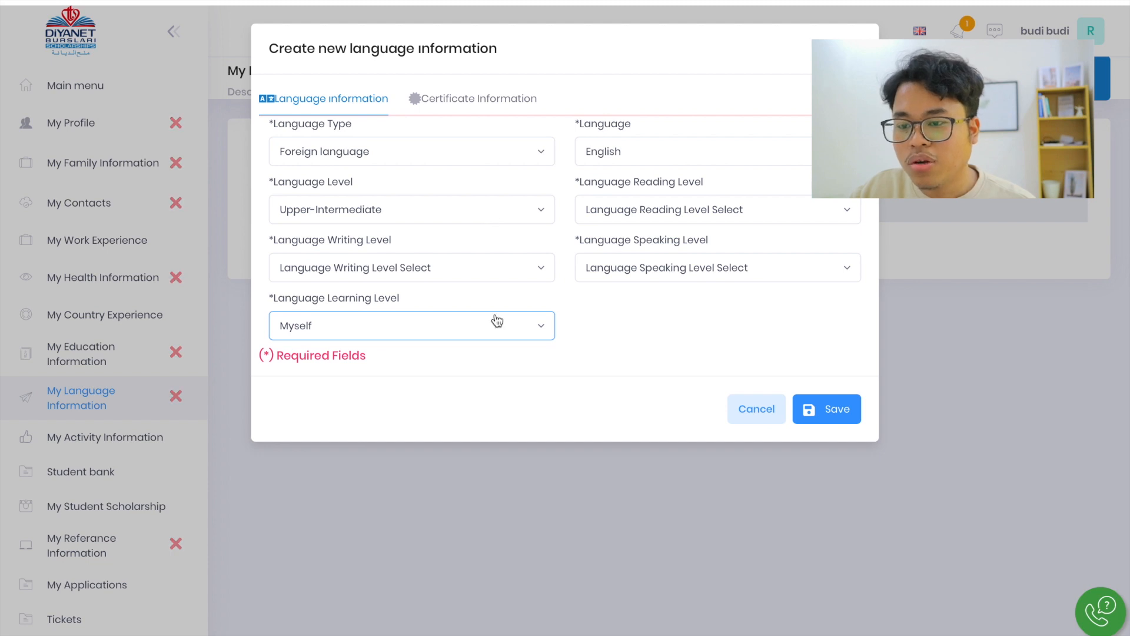
{"action": "left_click", "coordinate": [490, 99]}
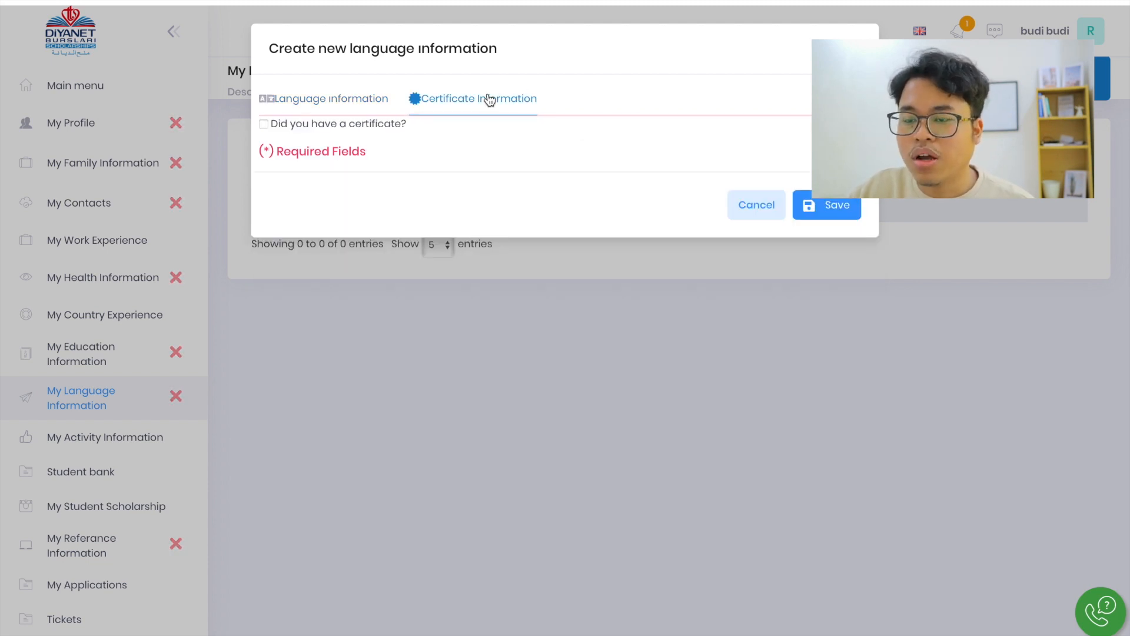
{"action": "left_click", "coordinate": [320, 97]}
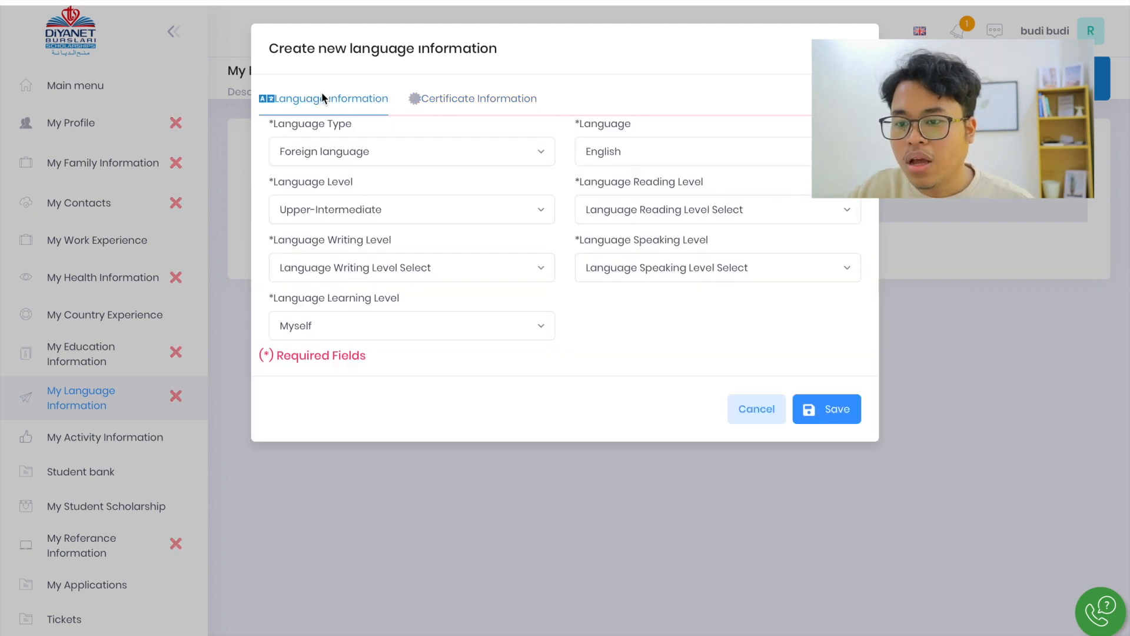
Set the English record's language learning level to Course, mark it as having a certificate, check the date field, and discard the record
{"action": "left_click", "coordinate": [378, 327]}
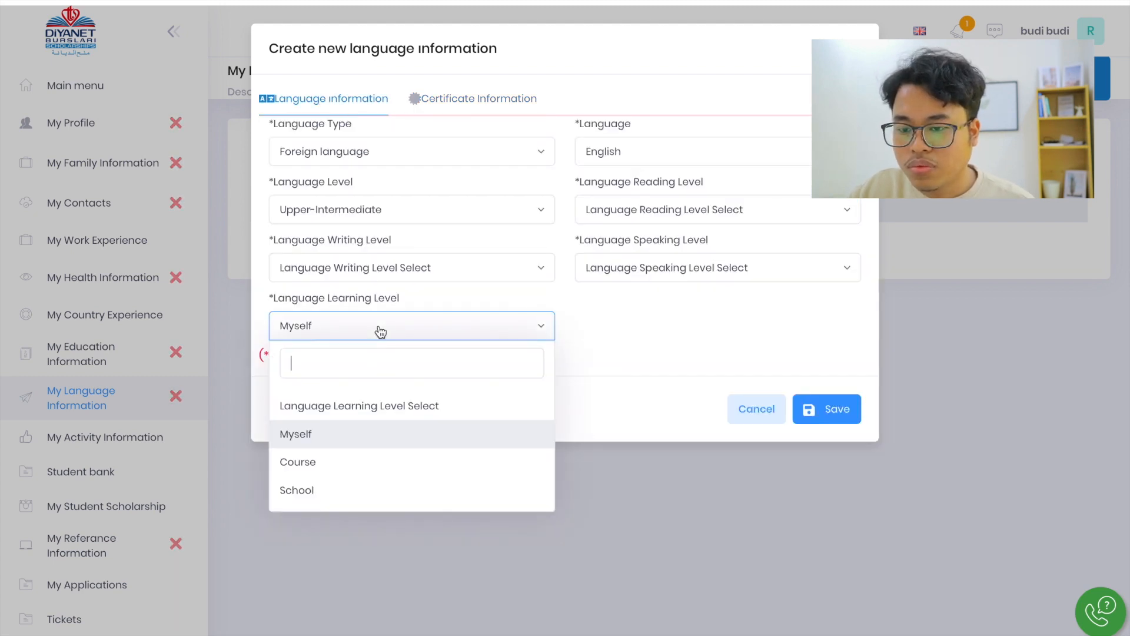
{"action": "left_click", "coordinate": [323, 467]}
{"action": "left_click", "coordinate": [467, 99]}
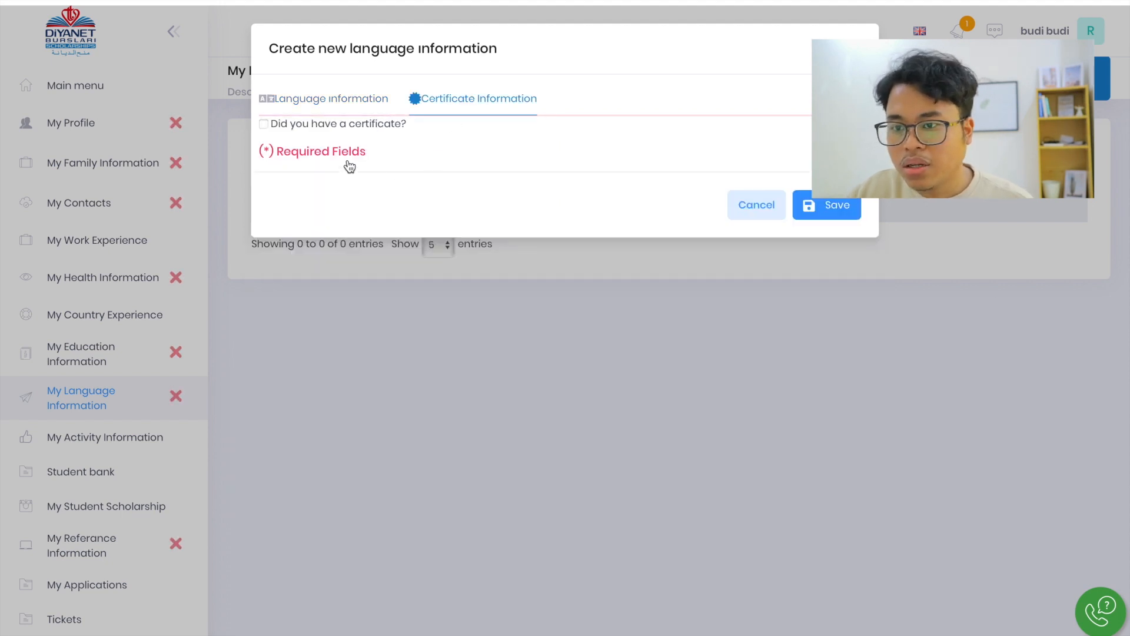
{"action": "left_click", "coordinate": [267, 123]}
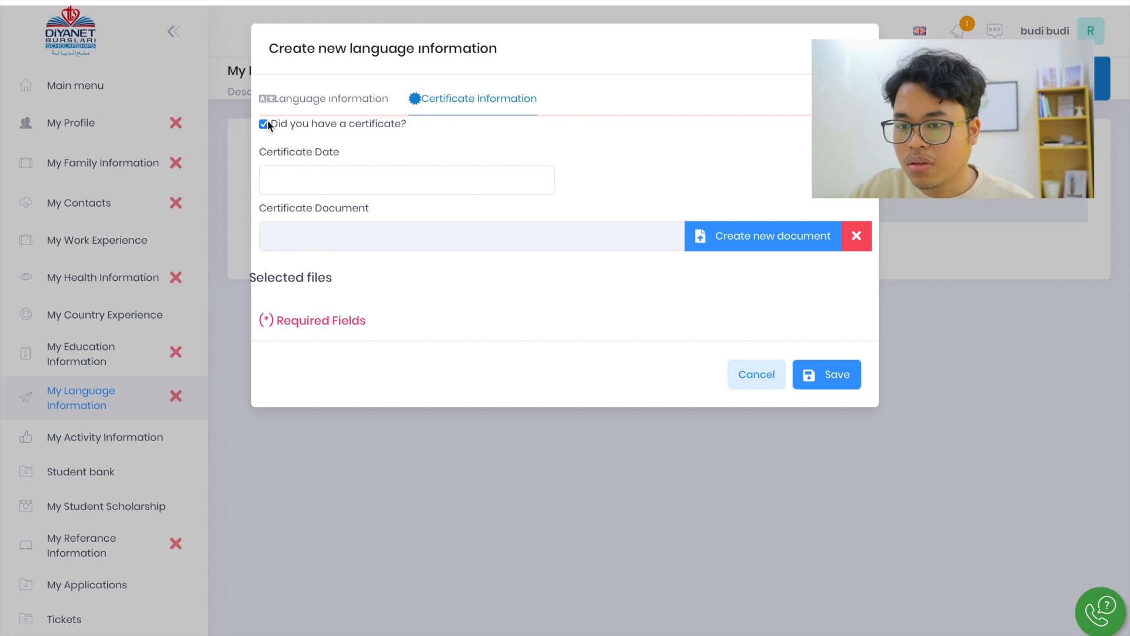
{"action": "left_click", "coordinate": [361, 183]}
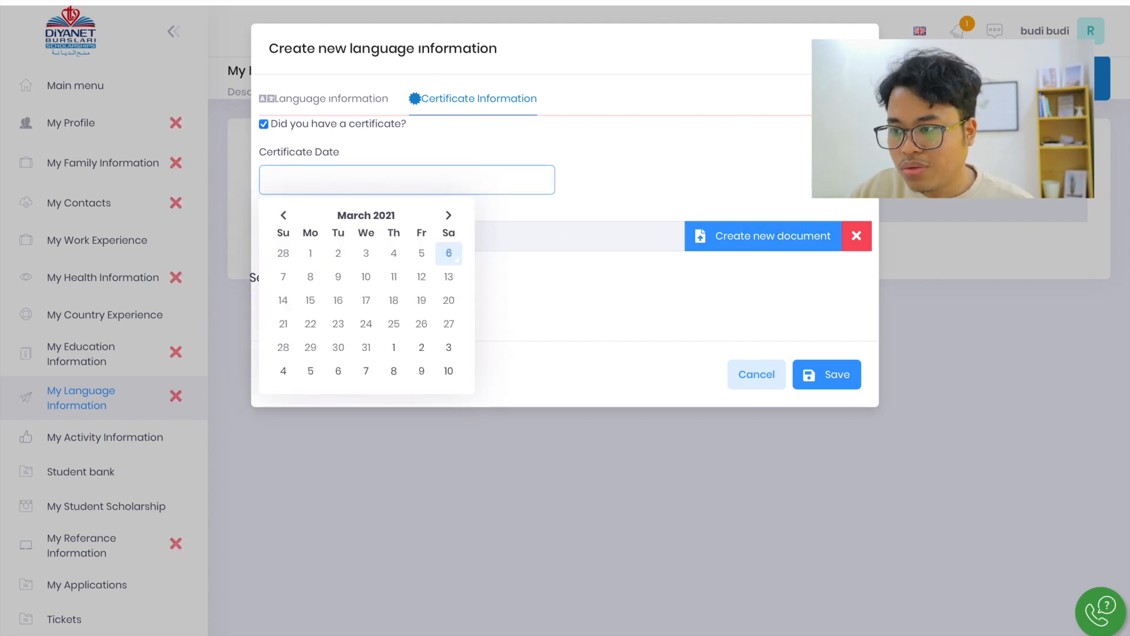
{"action": "left_click", "coordinate": [751, 380]}
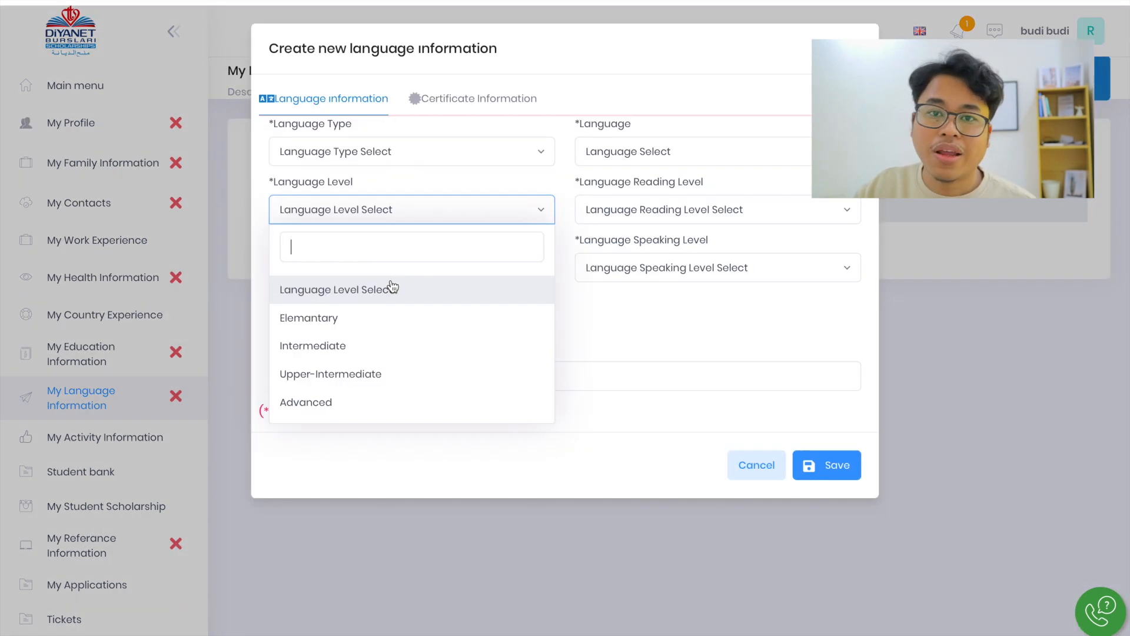
{"action": "left_click", "coordinate": [391, 285]}
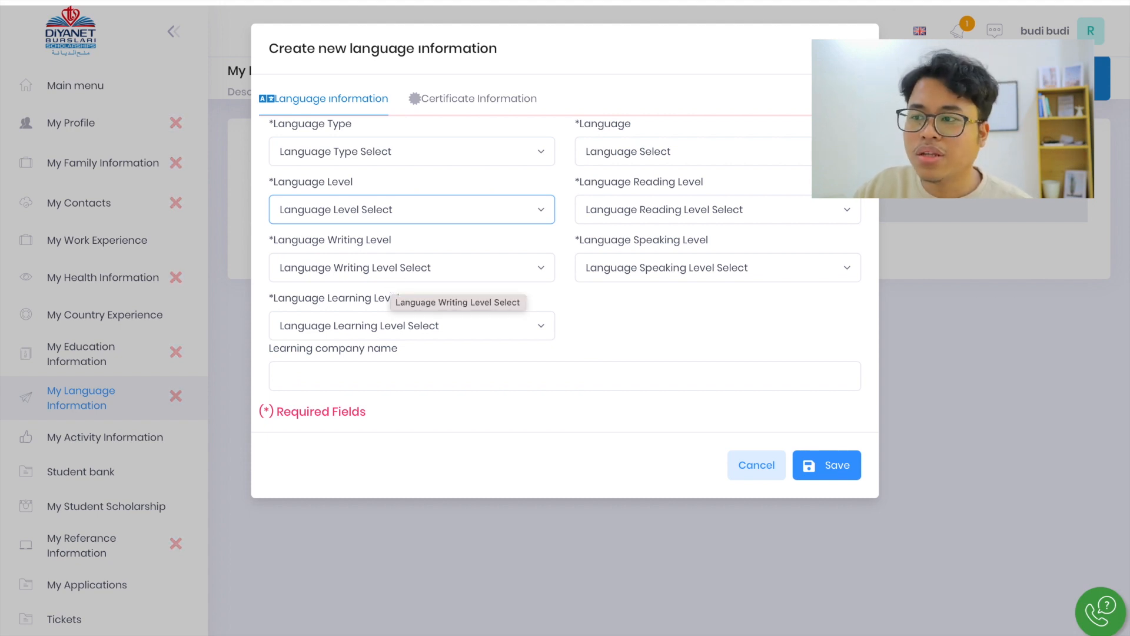
{"action": "left_click", "coordinate": [852, 49]}
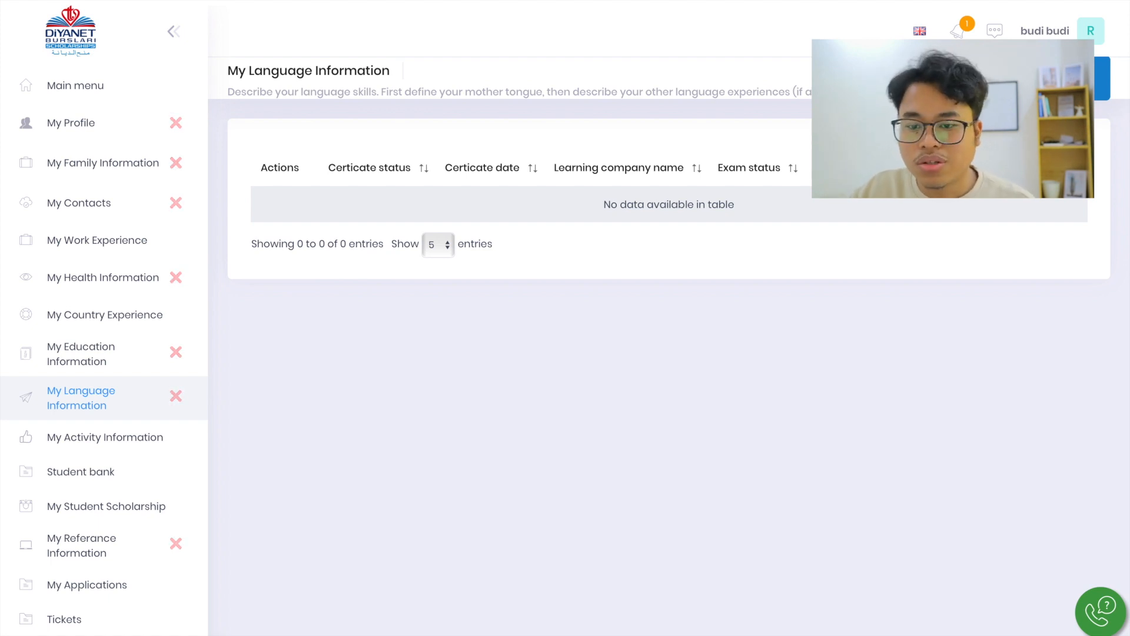
Open a new record on the My Activity Information page and review the activity category, type and area options
{"action": "left_click", "coordinate": [129, 450]}
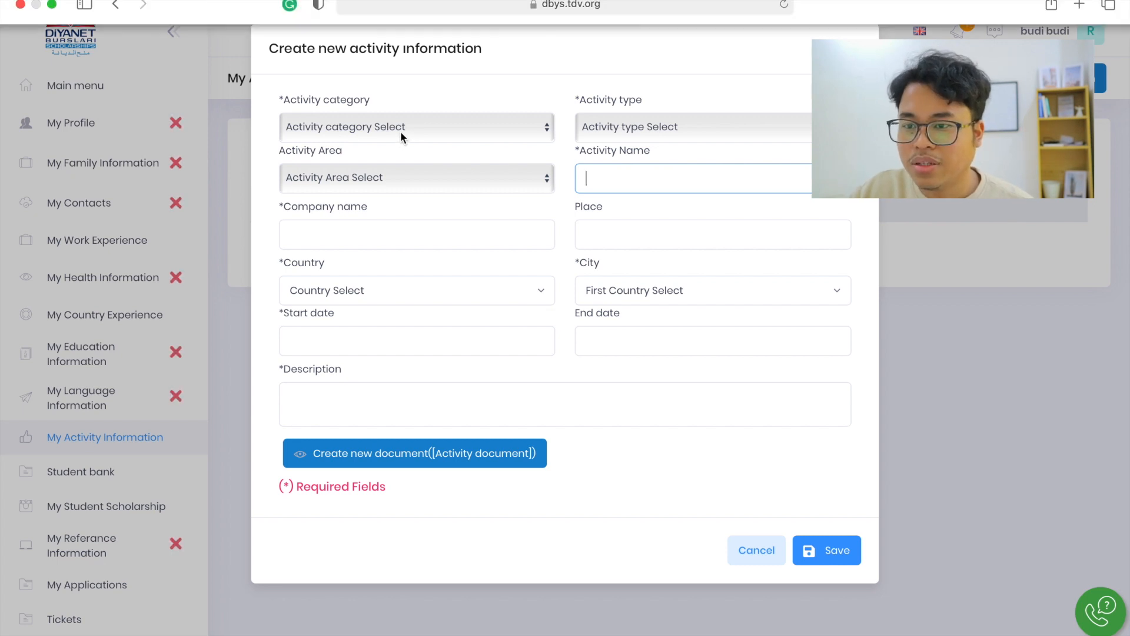
{"action": "left_click", "coordinate": [398, 127]}
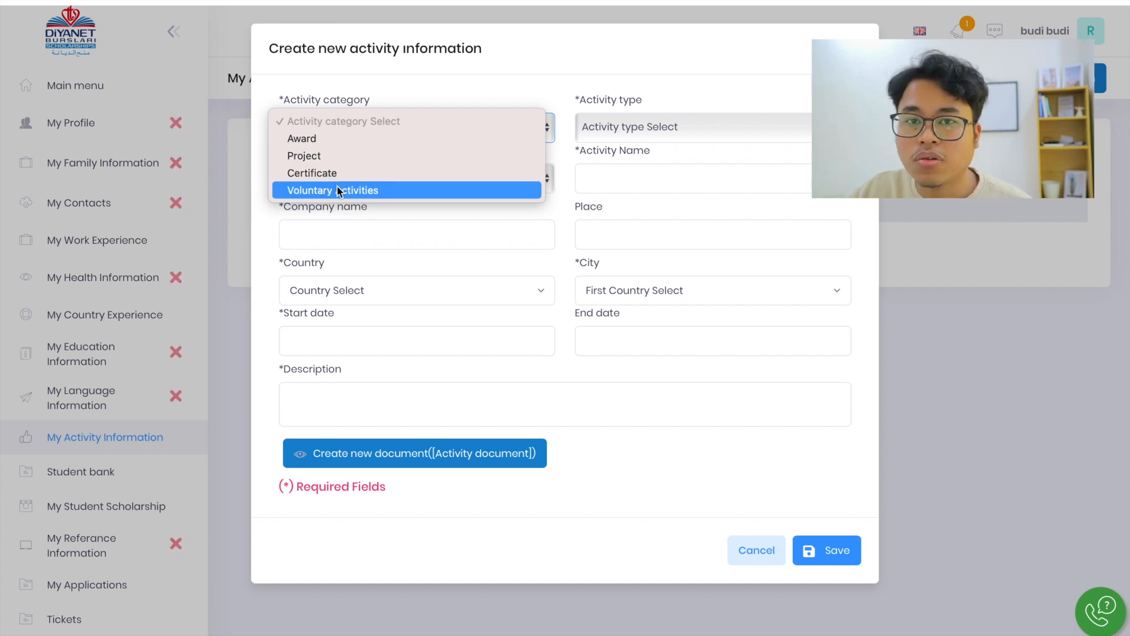
{"action": "left_click", "coordinate": [599, 155]}
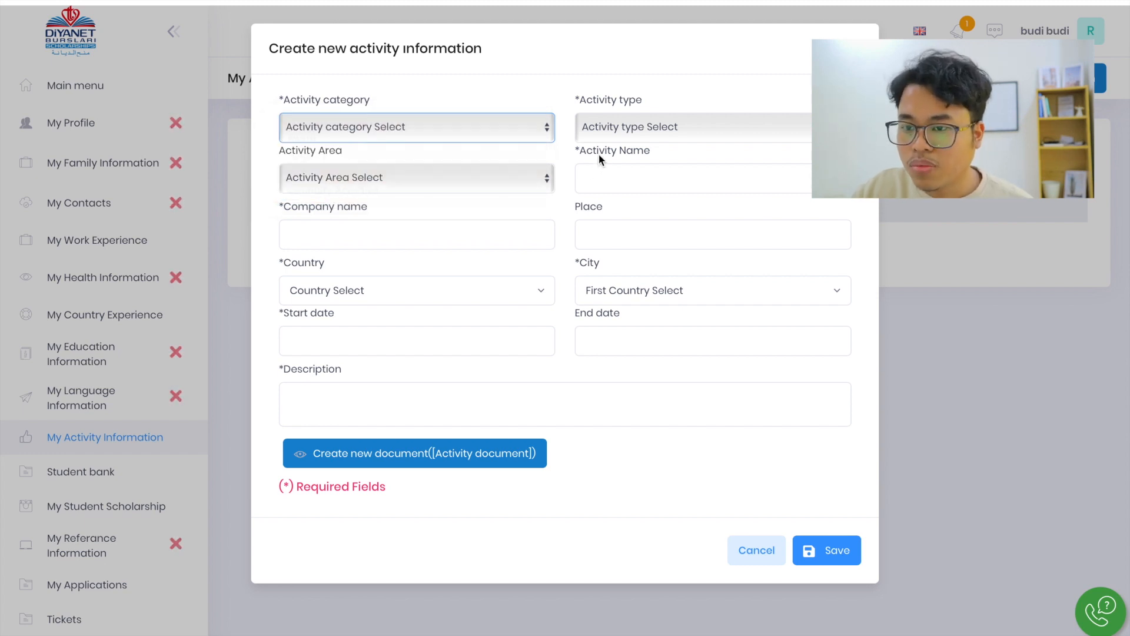
{"action": "left_click", "coordinate": [669, 127]}
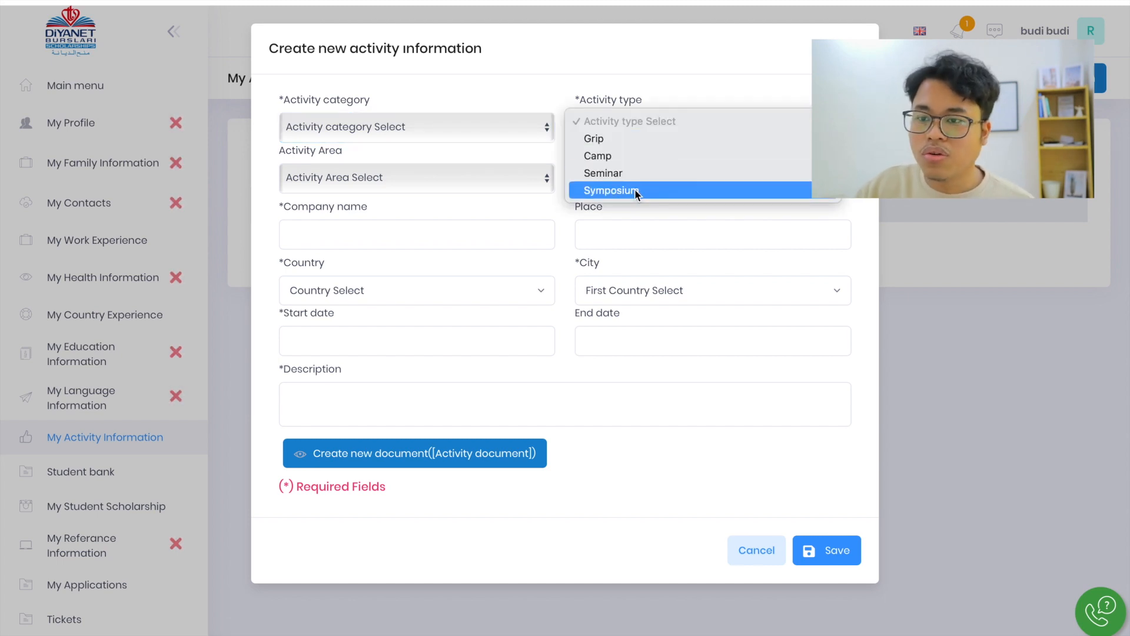
{"action": "left_click", "coordinate": [453, 177]}
{"action": "left_click", "coordinate": [454, 176]}
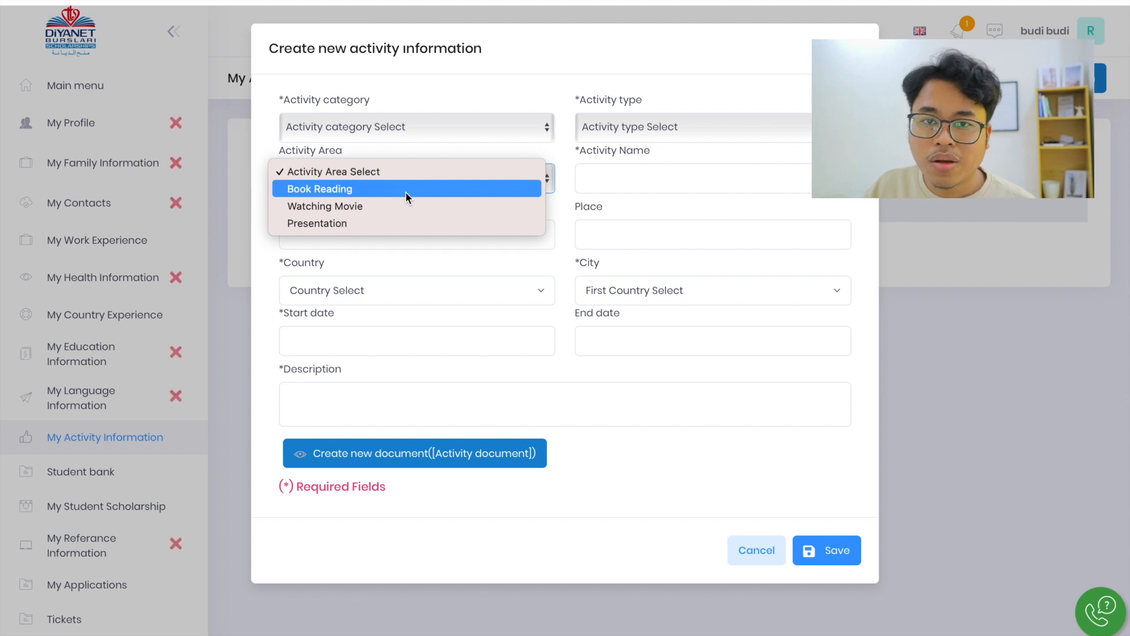
Go through the activity name, company name, place and description fields, and cancel the new activity record
{"action": "left_click", "coordinate": [617, 188]}
{"action": "left_click", "coordinate": [621, 184]}
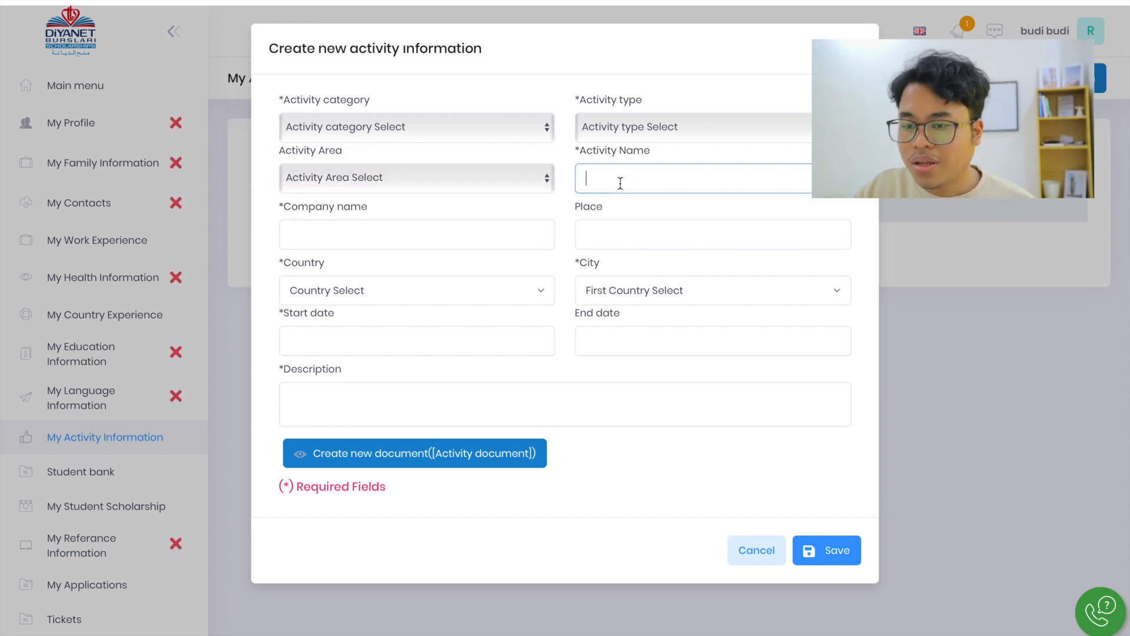
{"action": "left_click", "coordinate": [398, 235]}
{"action": "left_click", "coordinate": [613, 235]}
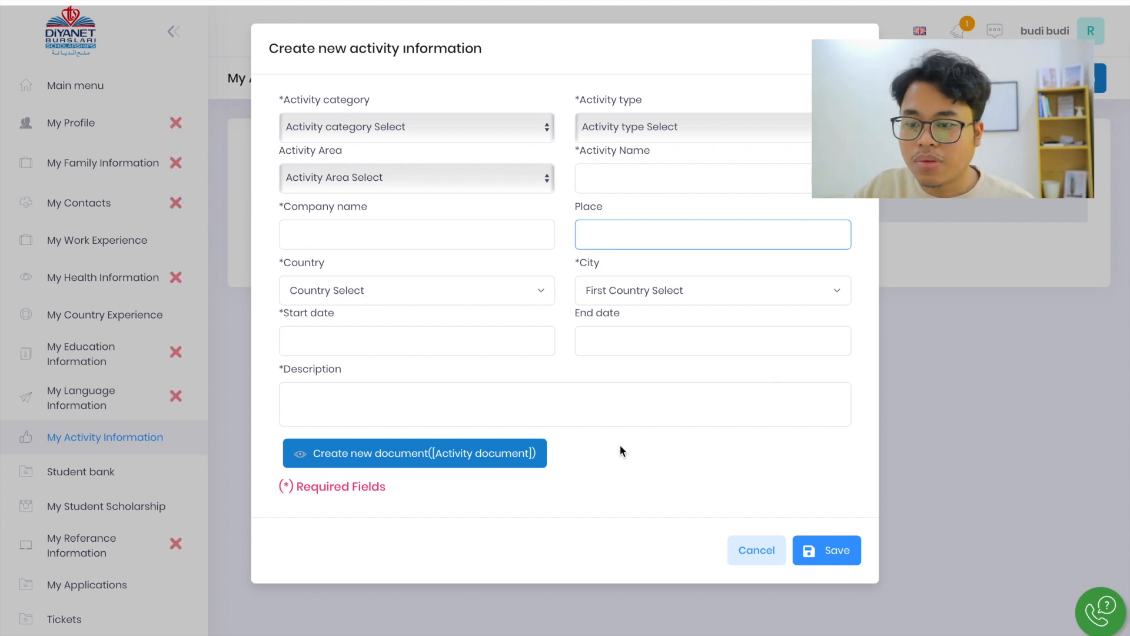
{"action": "left_click", "coordinate": [552, 413]}
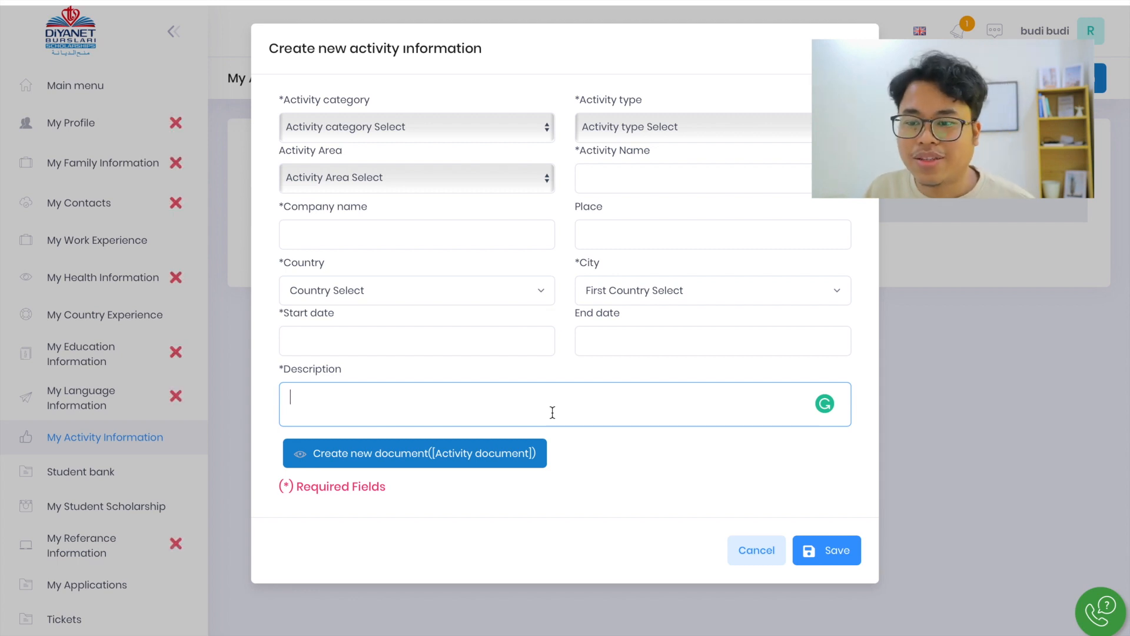
{"action": "left_click", "coordinate": [757, 550]}
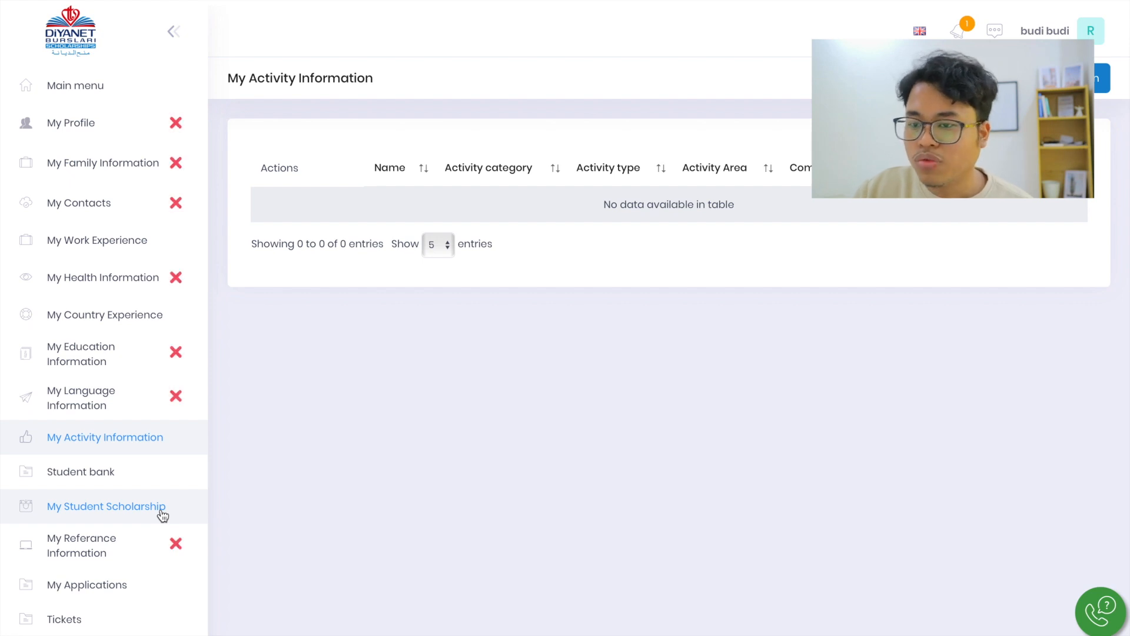
Start a new record on the My Referance Information page and review the reference types and the name field
{"action": "left_click", "coordinate": [121, 560]}
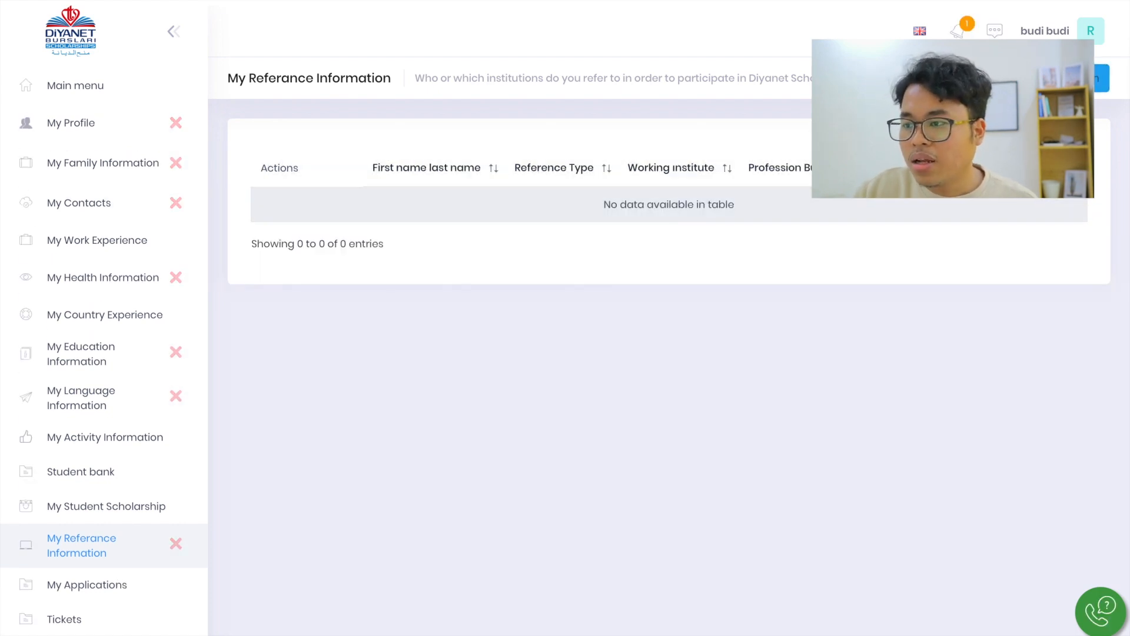
{"action": "left_click", "coordinate": [1050, 79]}
{"action": "left_click", "coordinate": [368, 129]}
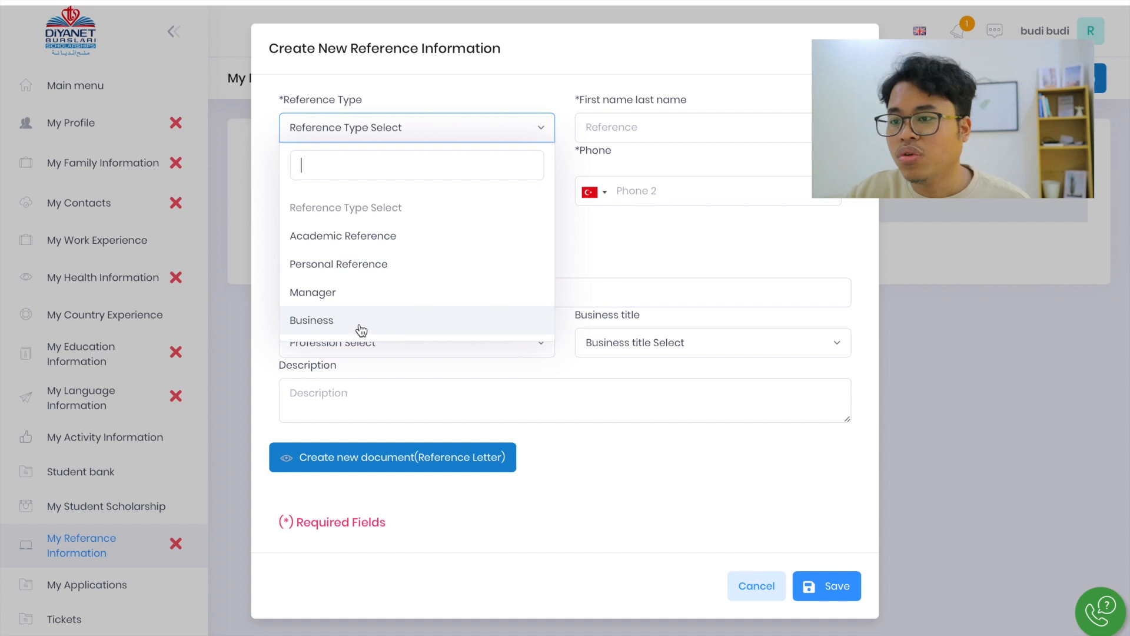
{"action": "left_click", "coordinate": [625, 125]}
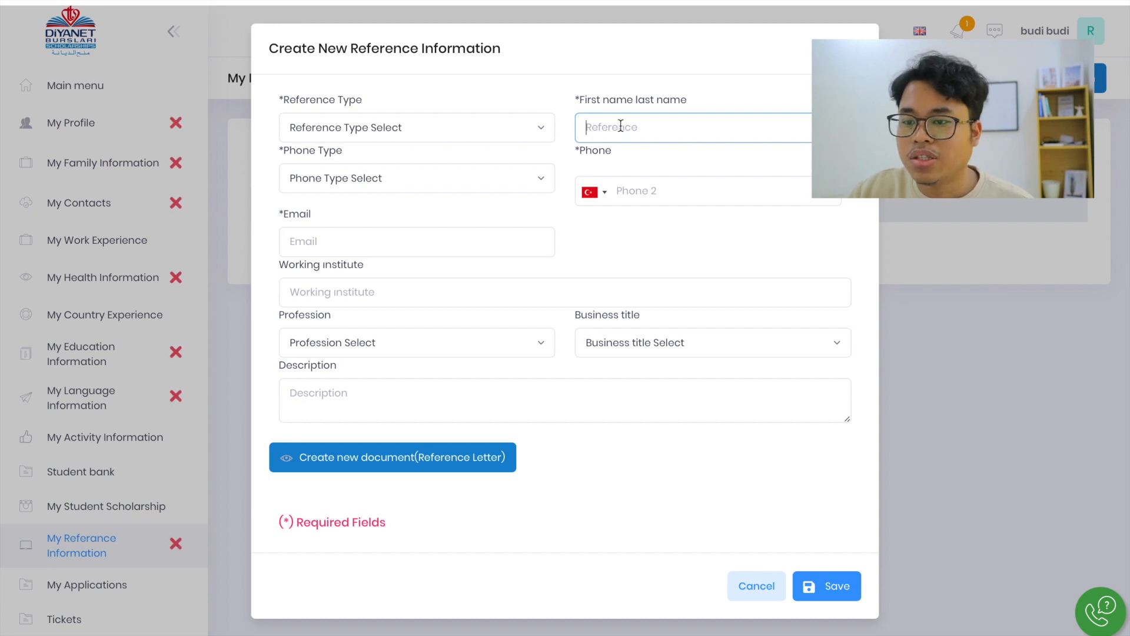
Set the reference's phone type to Mobile phone and check the email and working institute fields
{"action": "left_click", "coordinate": [356, 184]}
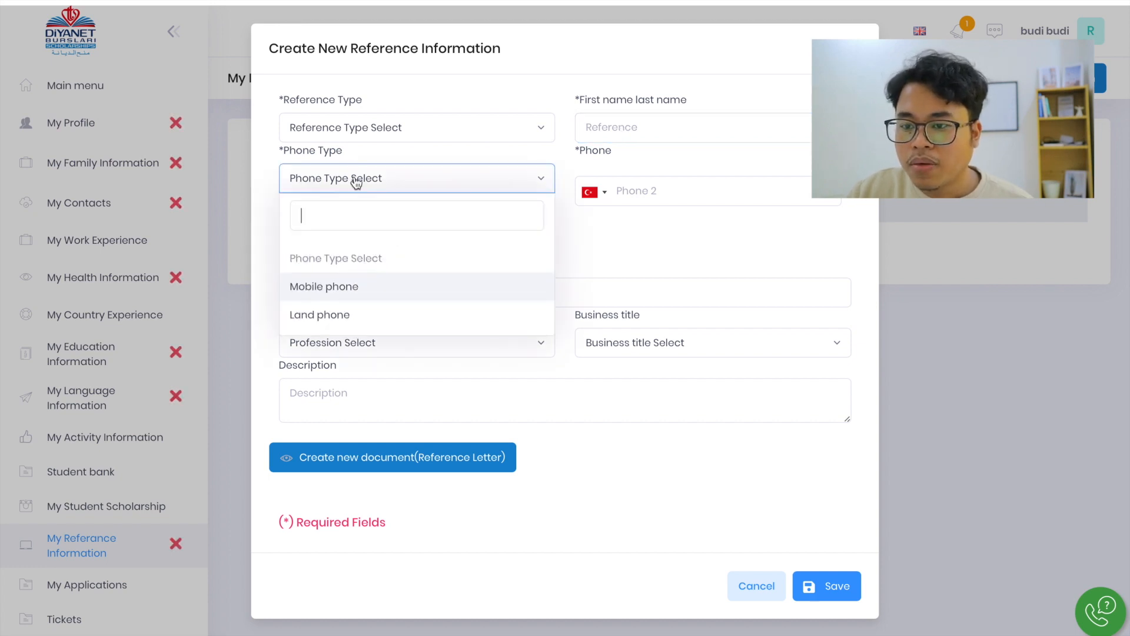
{"action": "left_click", "coordinate": [319, 288]}
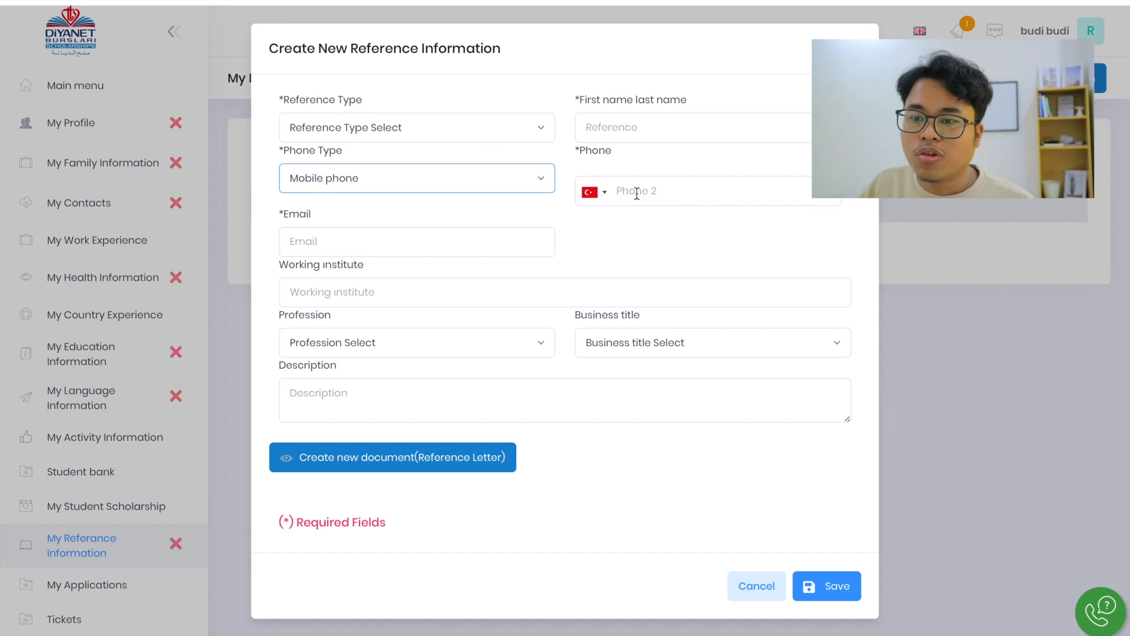
{"action": "left_click", "coordinate": [330, 242]}
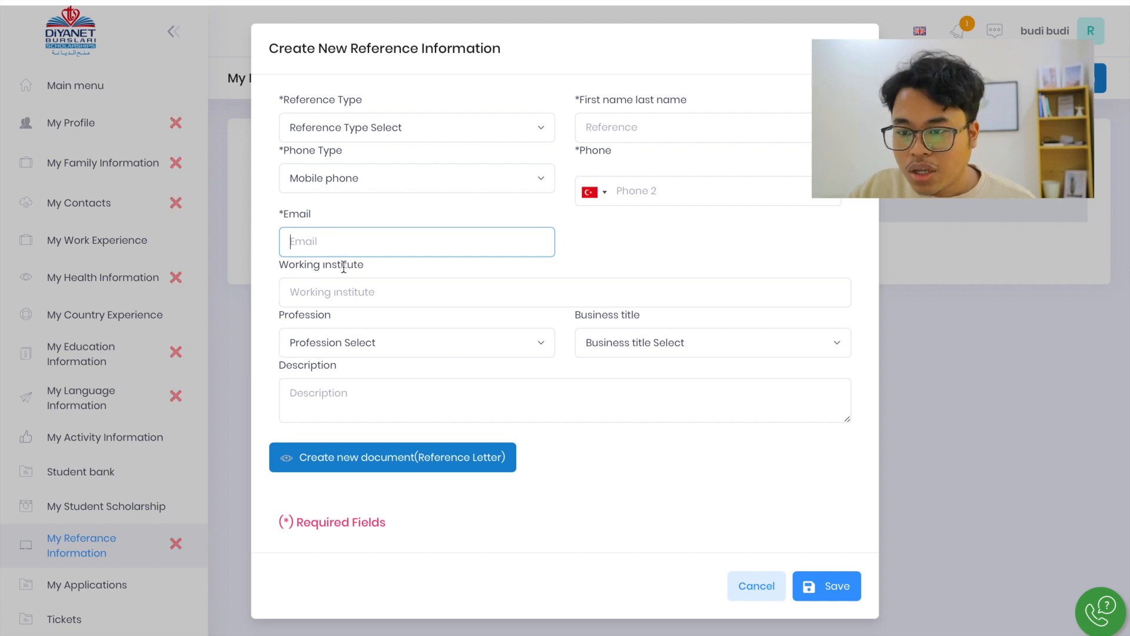
{"action": "left_click", "coordinate": [354, 289]}
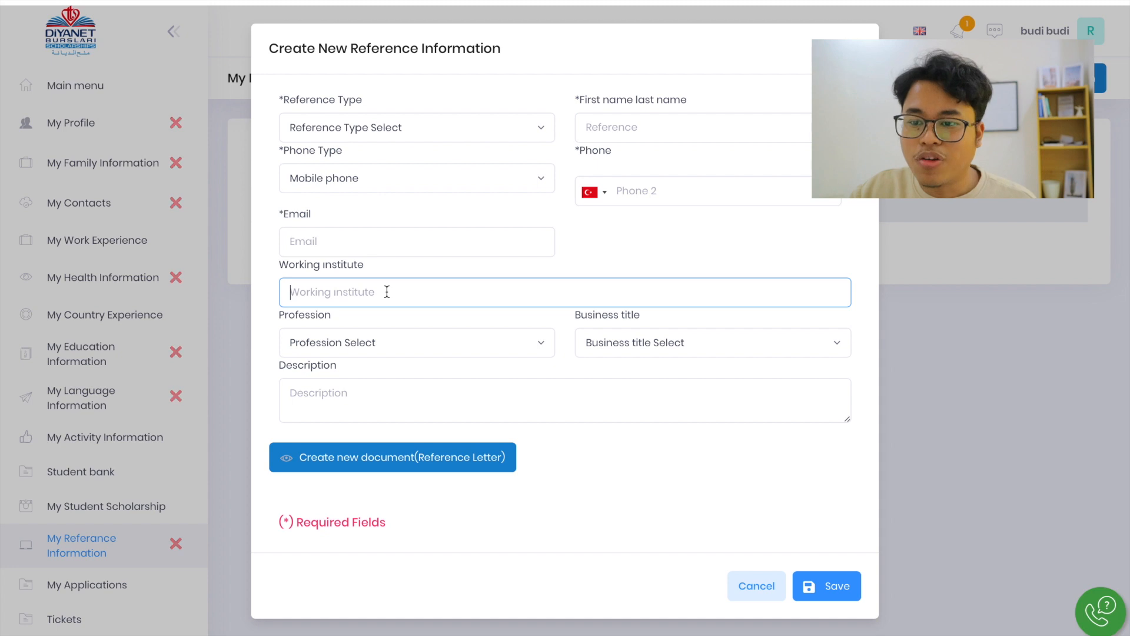
Set the reference's profession to Academician
{"action": "left_click", "coordinate": [392, 344]}
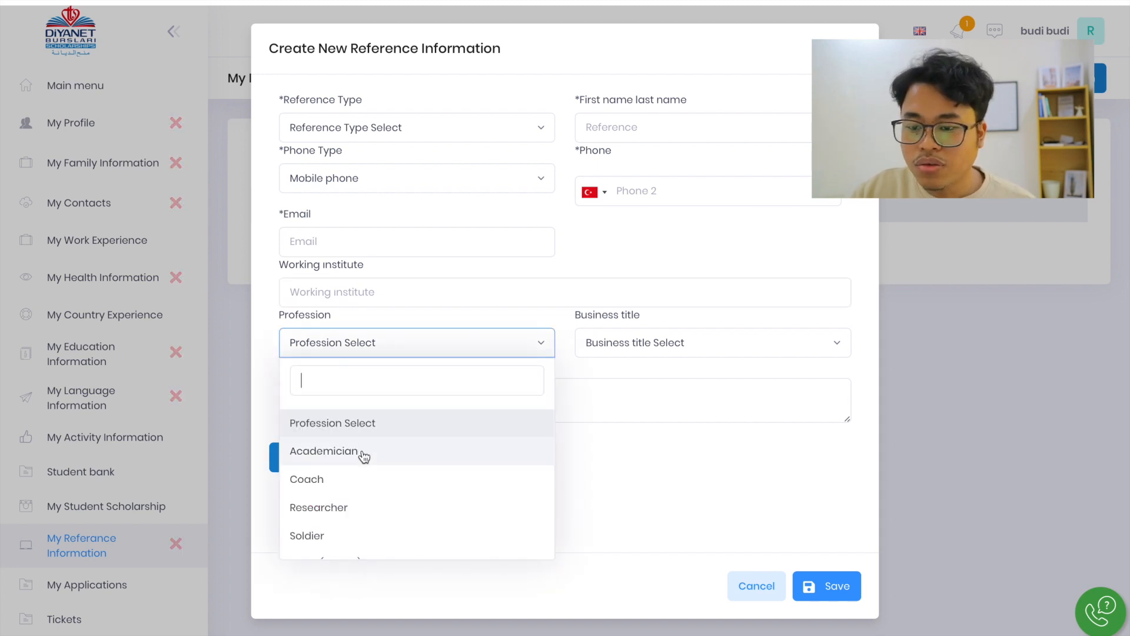
{"action": "type", "text": "tea"}
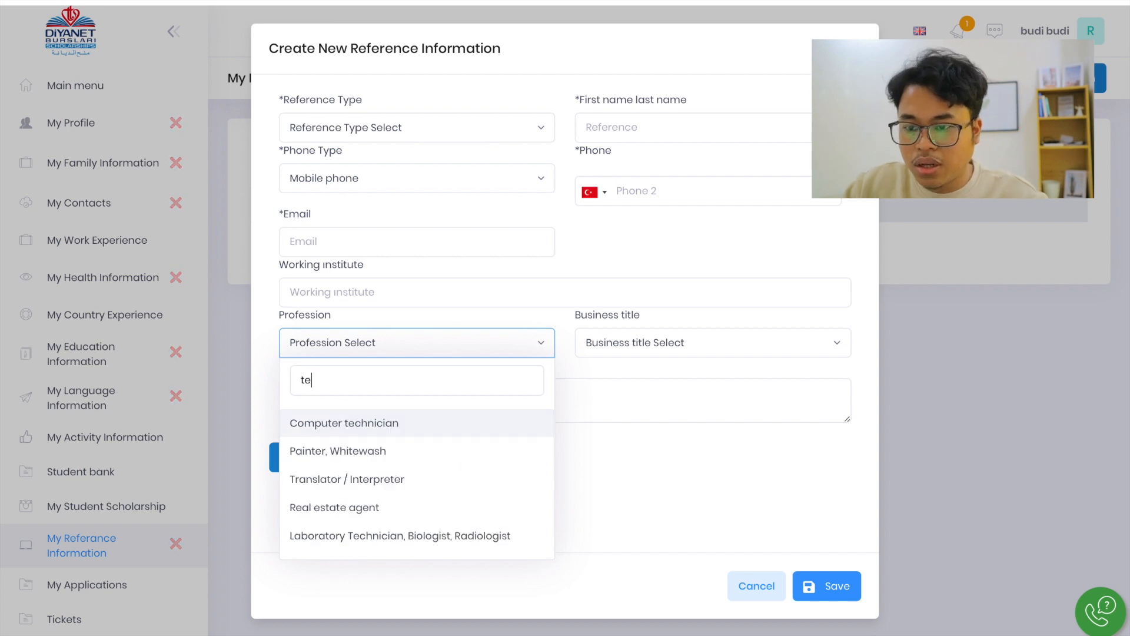
{"action": "key", "text": "BackSpace"}
{"action": "key", "text": "BackSpace"}
{"action": "key", "text": "BackSpace"}
{"action": "type", "text": "acar"}
{"action": "key", "text": "BackSpace"}
{"action": "key", "text": "BackSpace"}
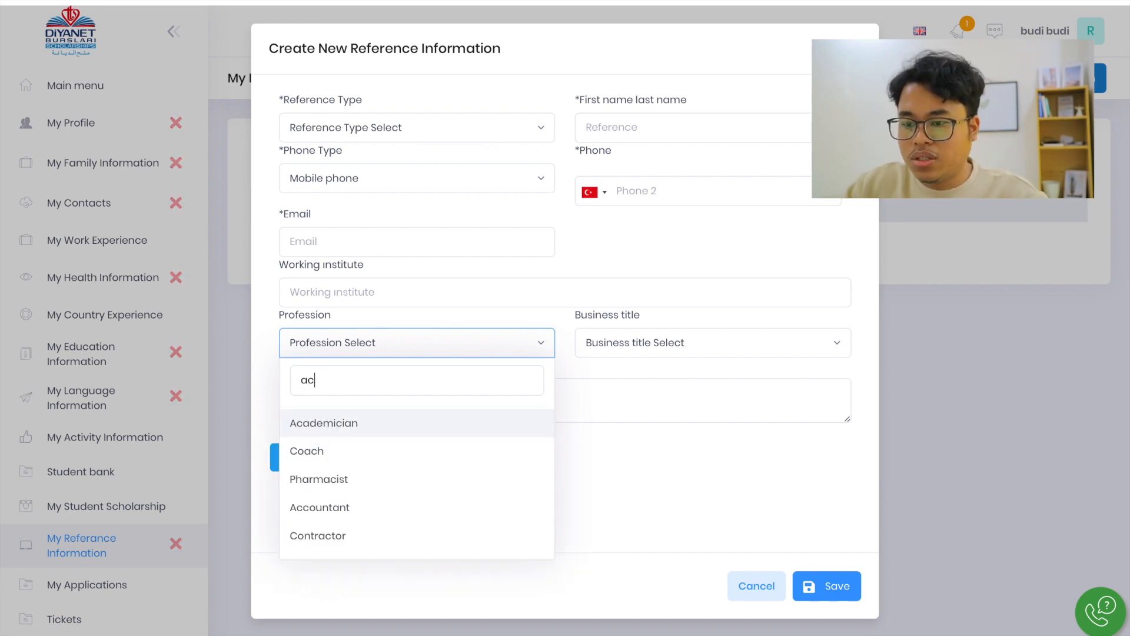
{"action": "key", "text": "BackSpace"}
{"action": "key", "text": "BackSpace"}
{"action": "key", "text": "Down"}
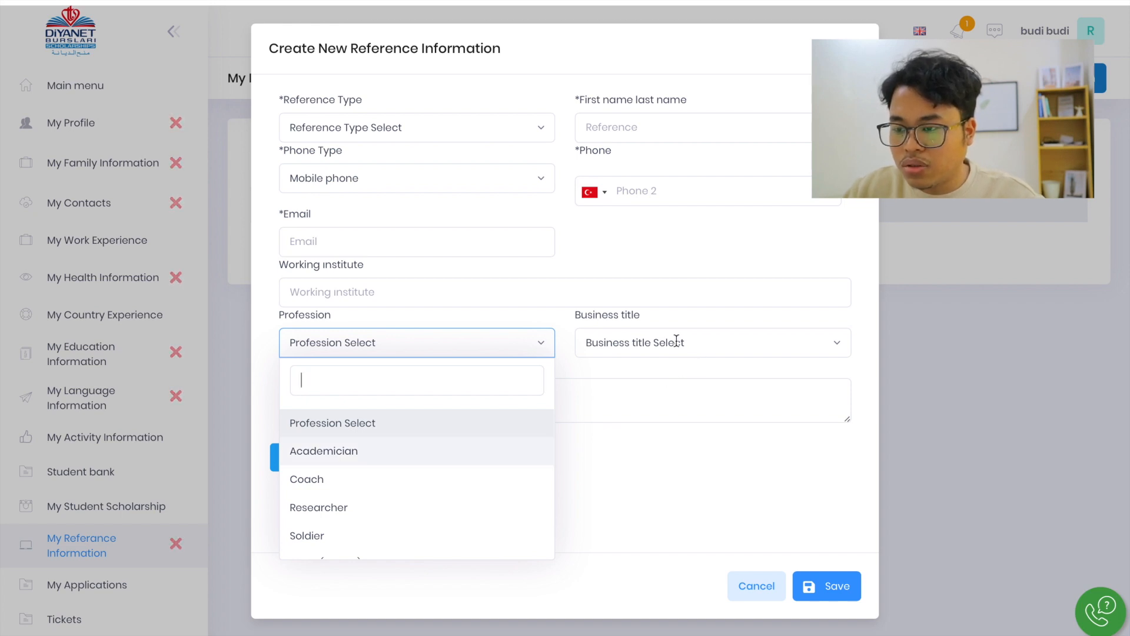
{"action": "key", "text": "Return"}
Set the reference's profession to Teacher and the business title to Government Officer
{"action": "left_click", "coordinate": [386, 347]}
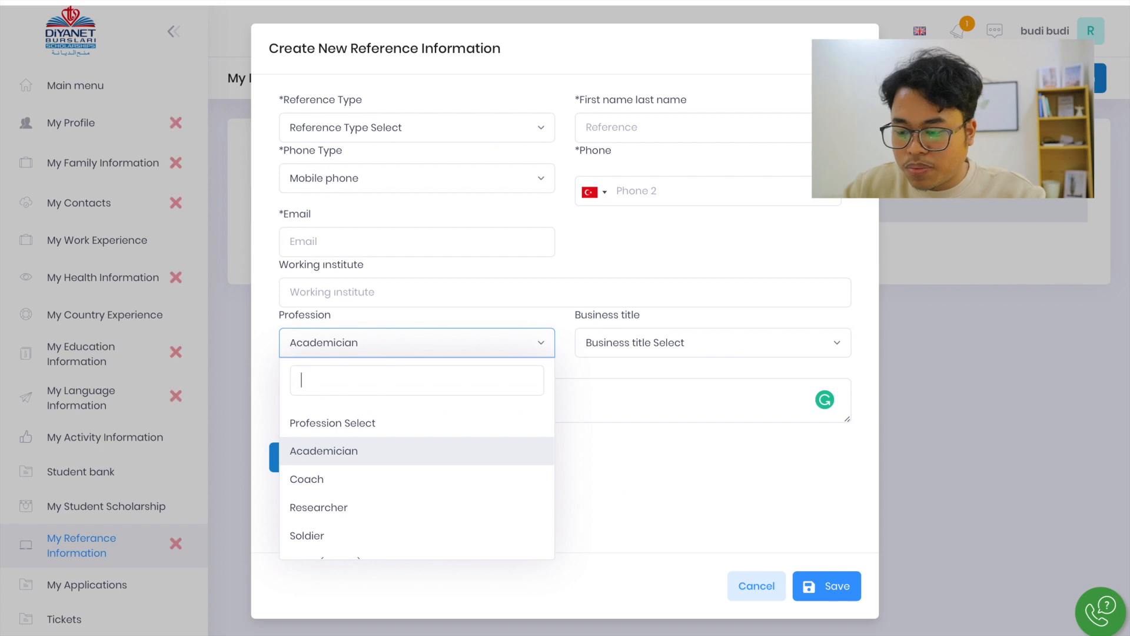
{"action": "type", "text": "teacher"}
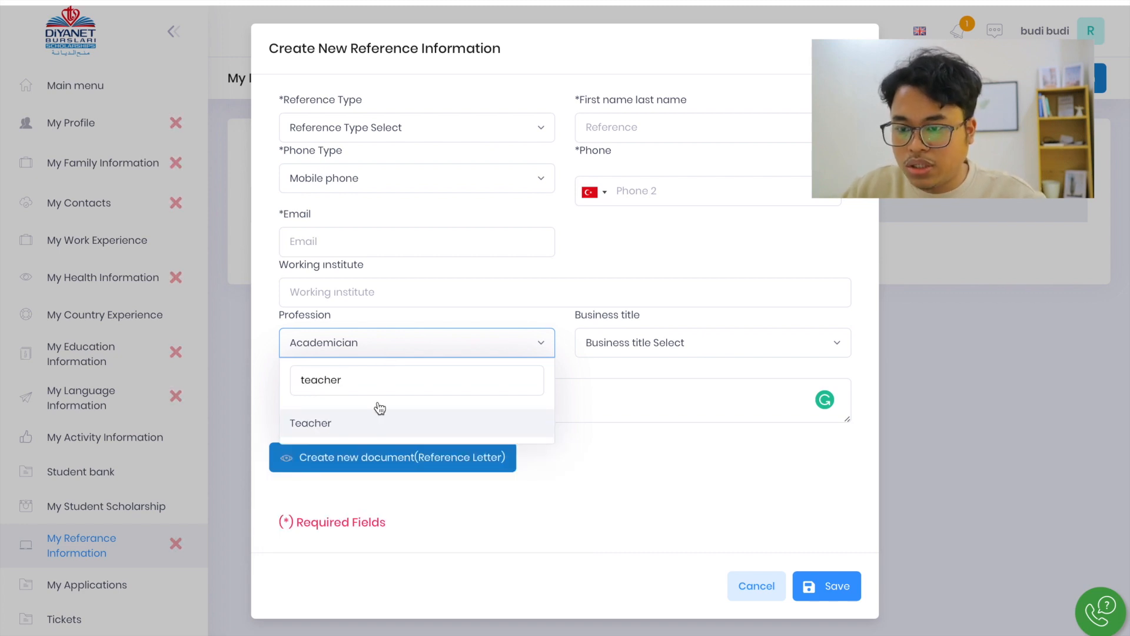
{"action": "key", "text": "Return"}
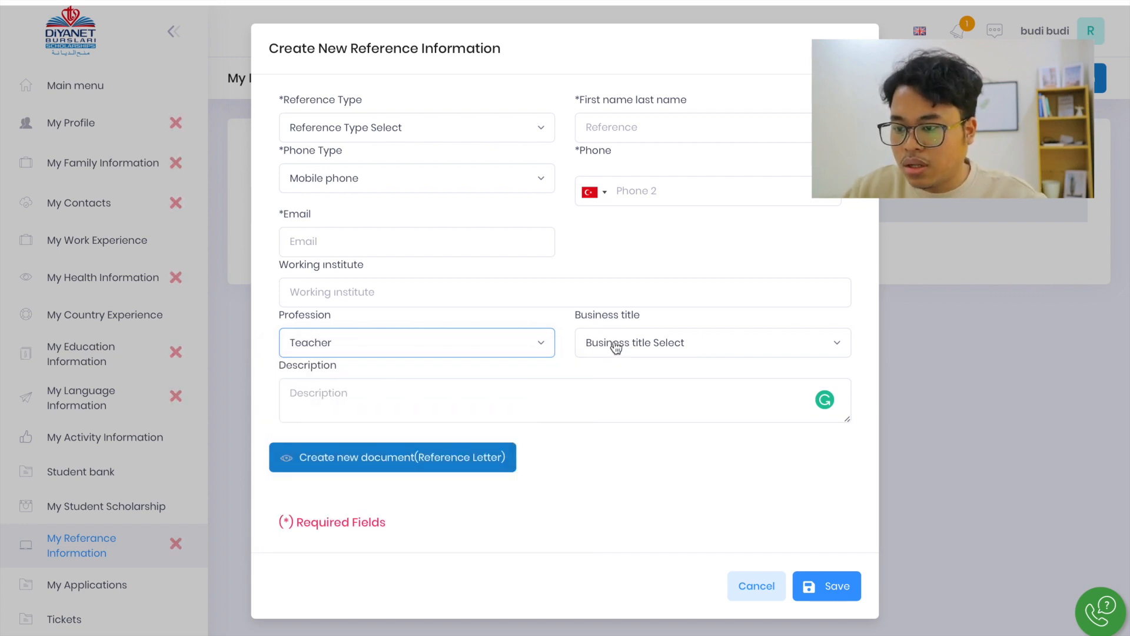
{"action": "left_click", "coordinate": [616, 346]}
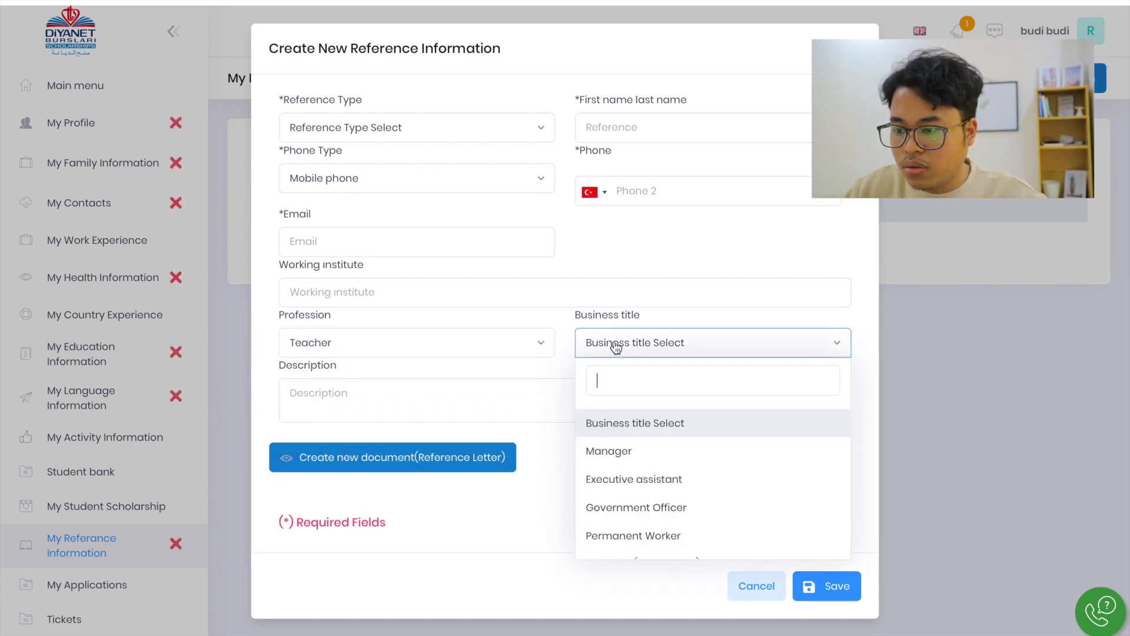
{"action": "left_click", "coordinate": [639, 508]}
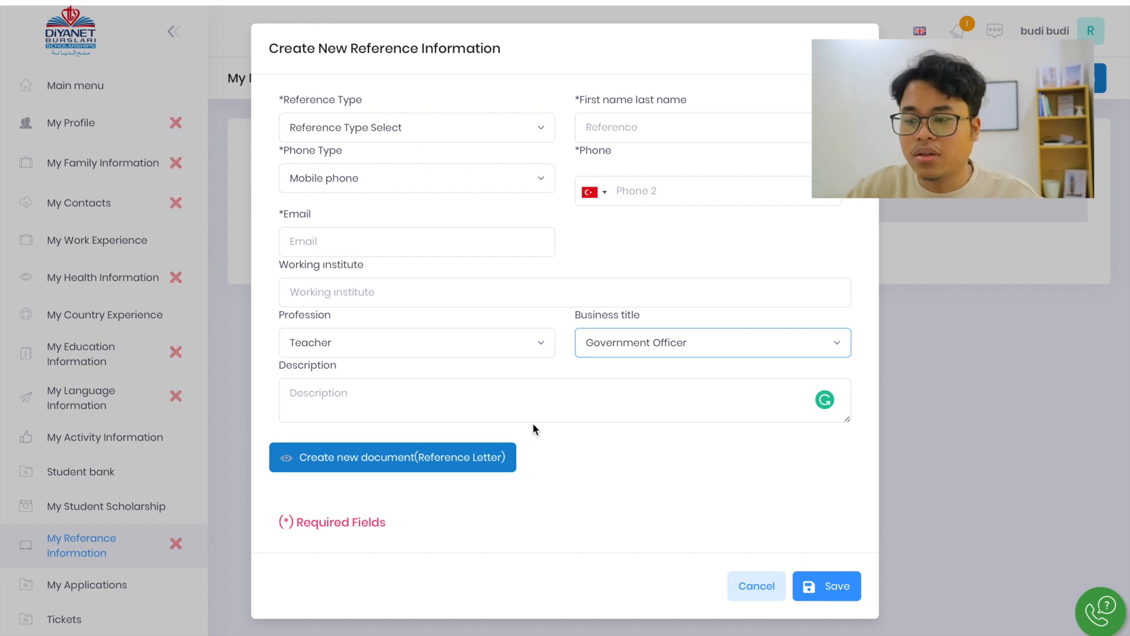
Check the reference's description field and the Reference Letter upload form, cancelling the upload
{"action": "left_click", "coordinate": [374, 388]}
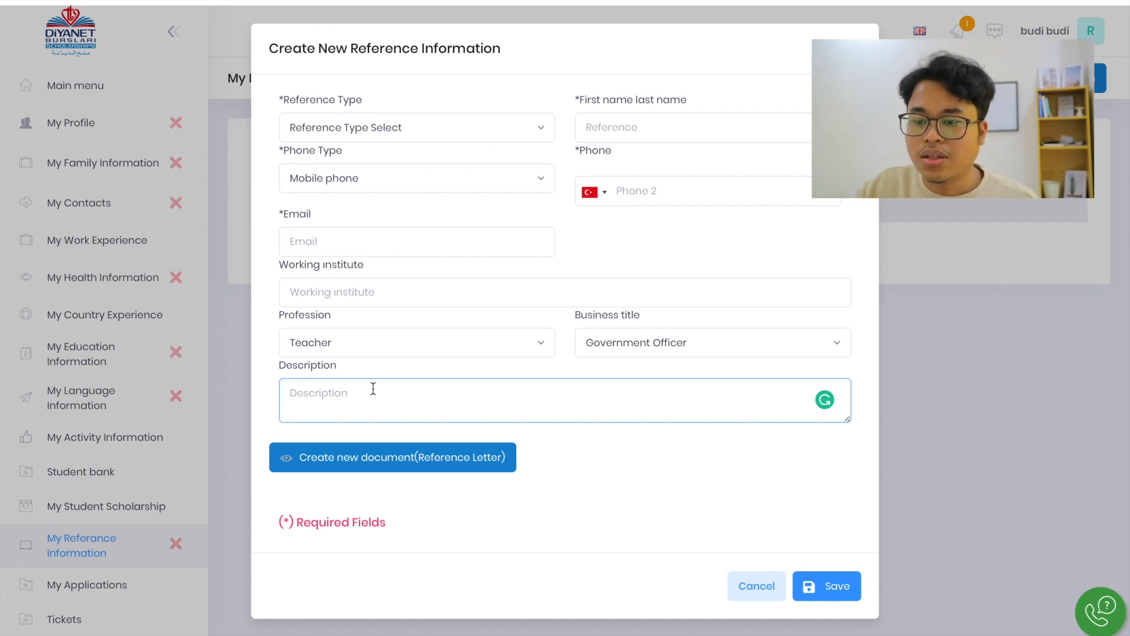
{"action": "left_click", "coordinate": [373, 461]}
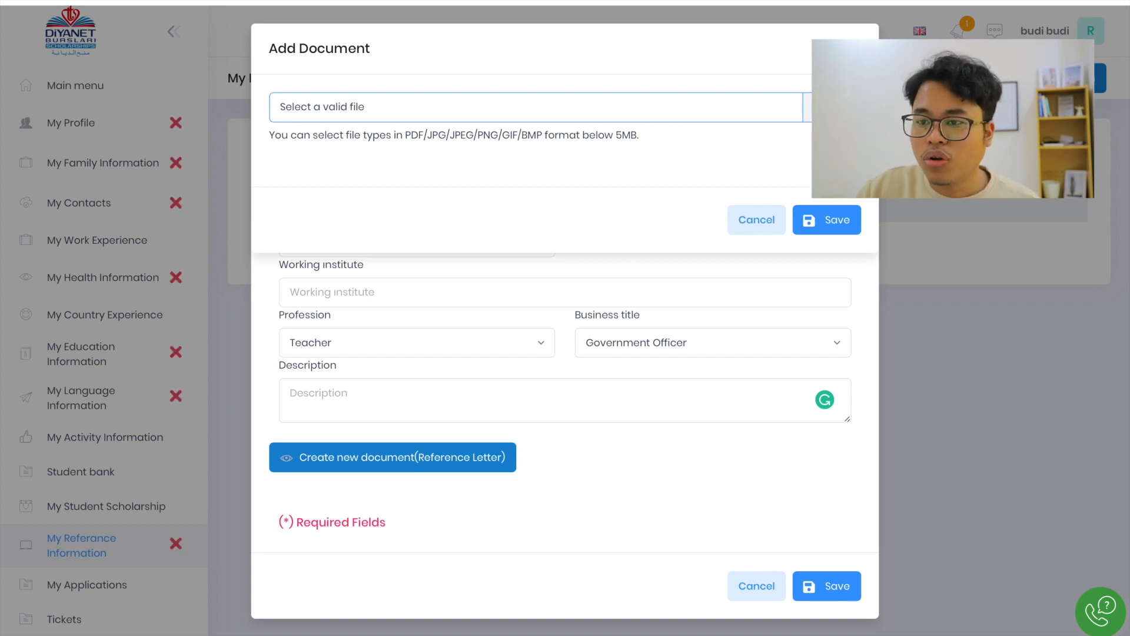
{"action": "left_click", "coordinate": [754, 224]}
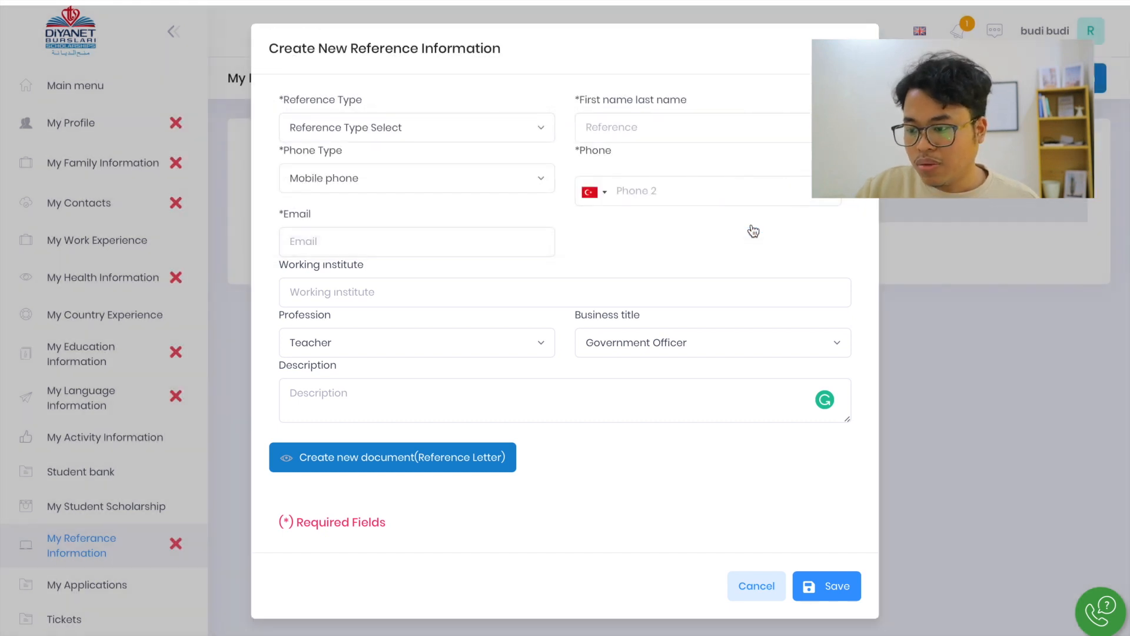
Cancel the new reference record and view the My Applications and Tickets pages
{"action": "left_click", "coordinate": [758, 587]}
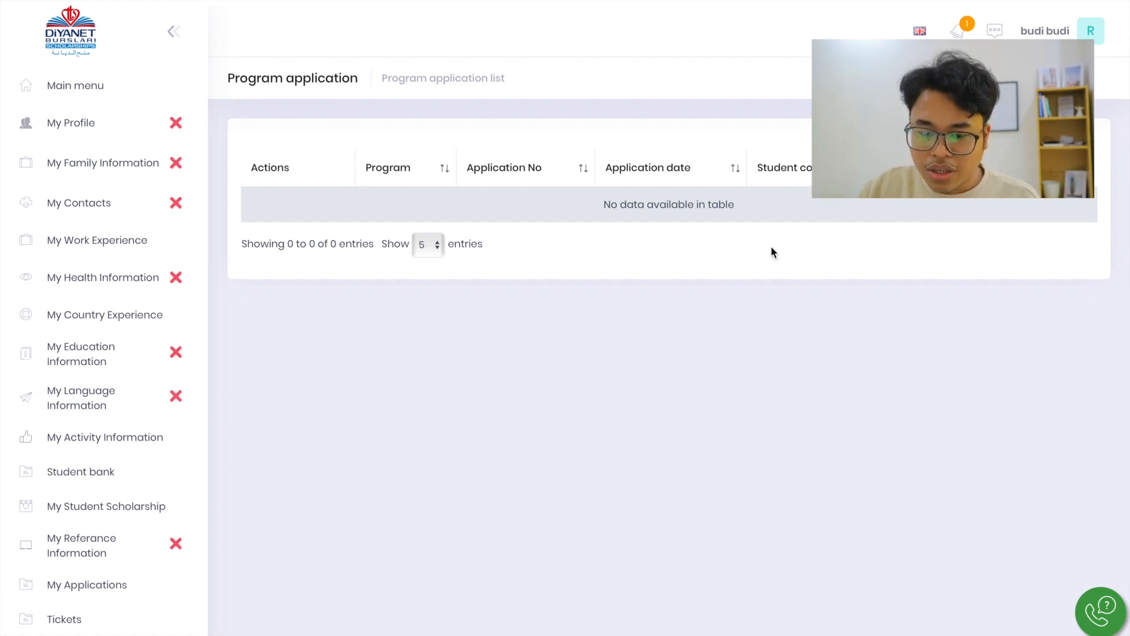
{"action": "left_click", "coordinate": [85, 619]}
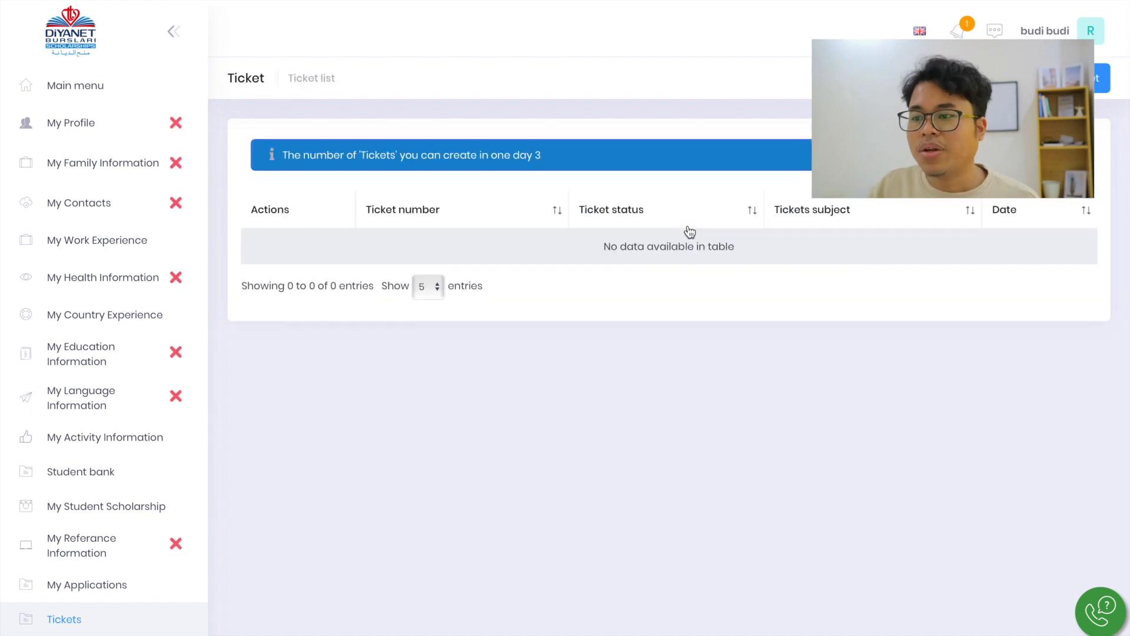